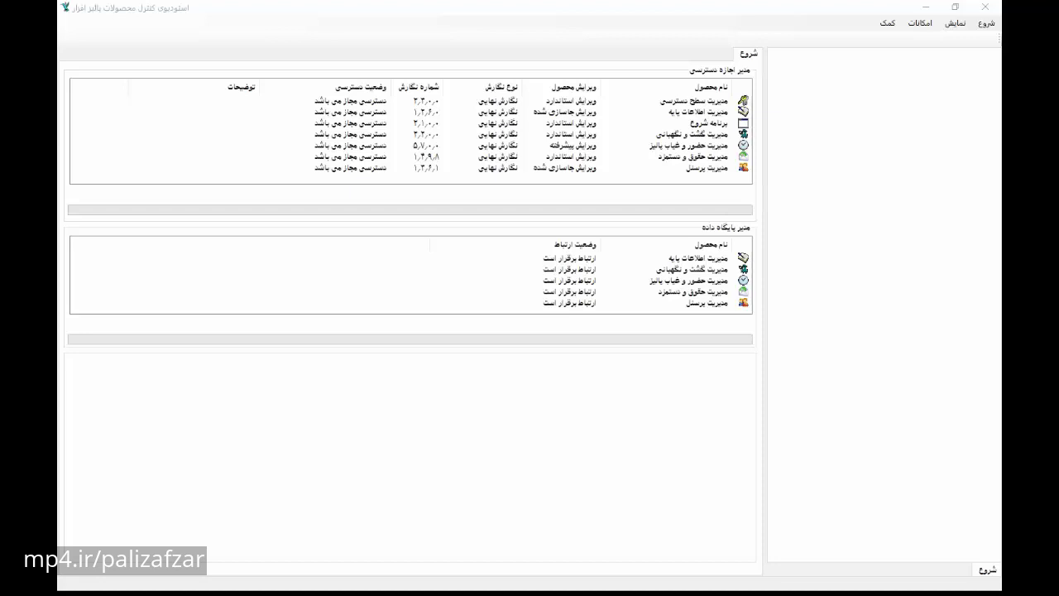
Show the desktop and place the 2.2.0 and database 2008 folders beneath the Paliz Afzar Studio shortcut
left_click(926, 6)
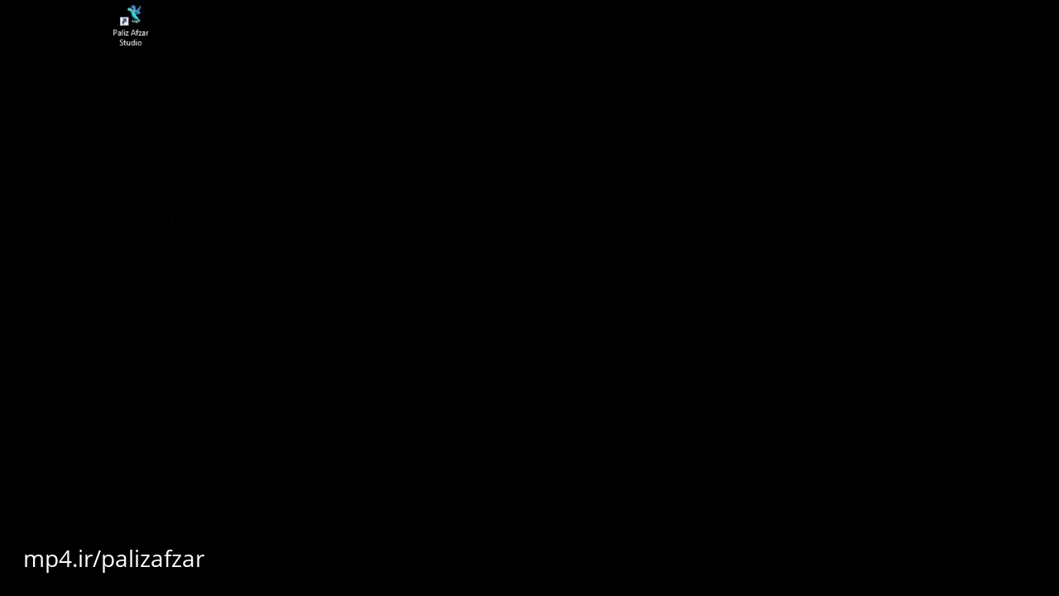
left_click_drag(71, 265, 139, 86)
left_click_drag(0, 217, 138, 135)
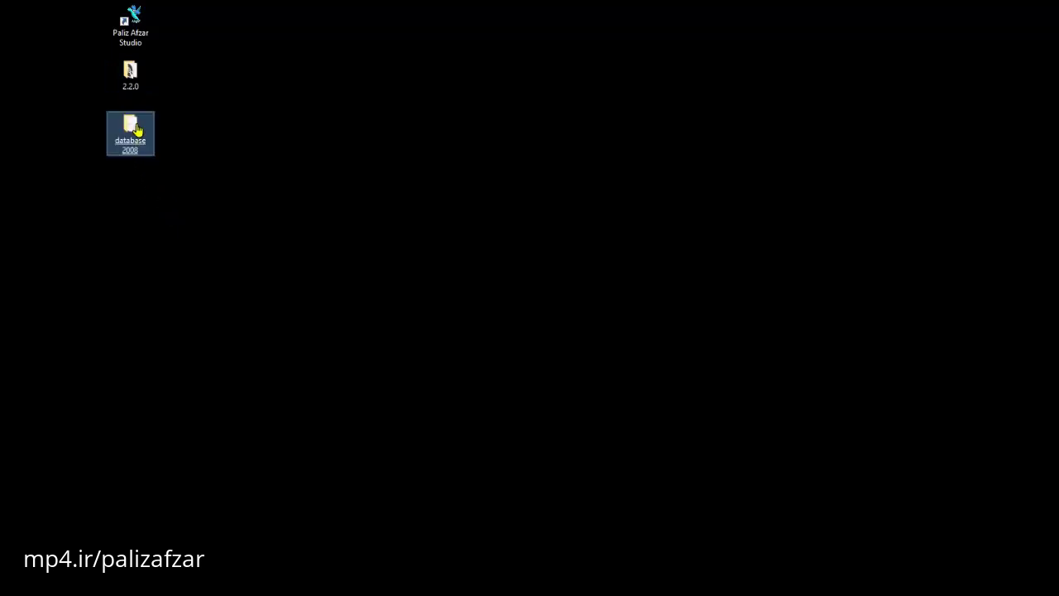
Examine all the database files in the database 2008 folder, including dbGuardAndPatrol_Data.MDF and dbGuardAndPatrol_Log.LDF, and close the folder
left_click(143, 167)
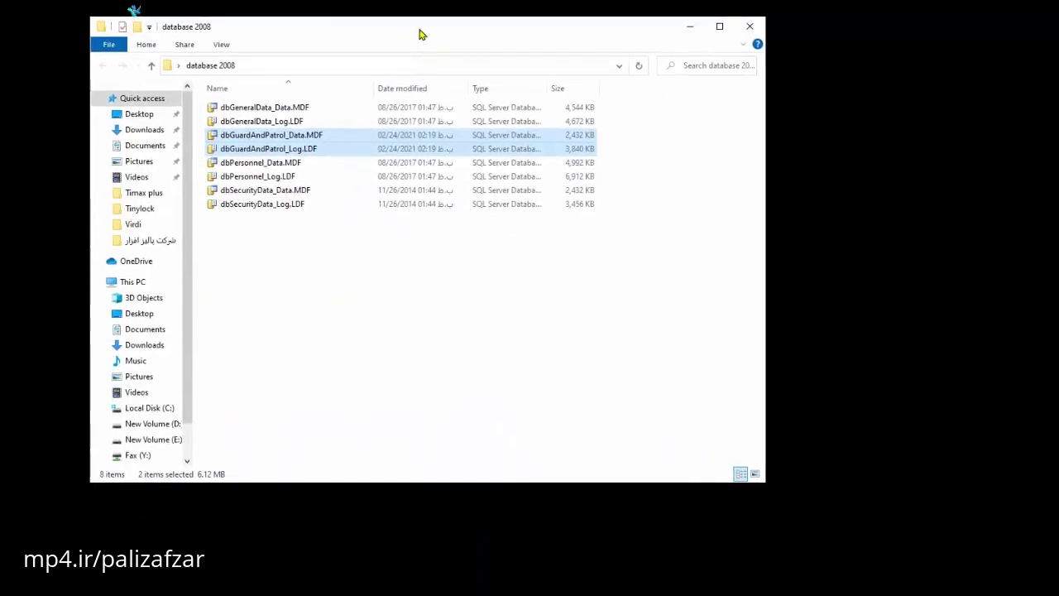
double_click(421, 32)
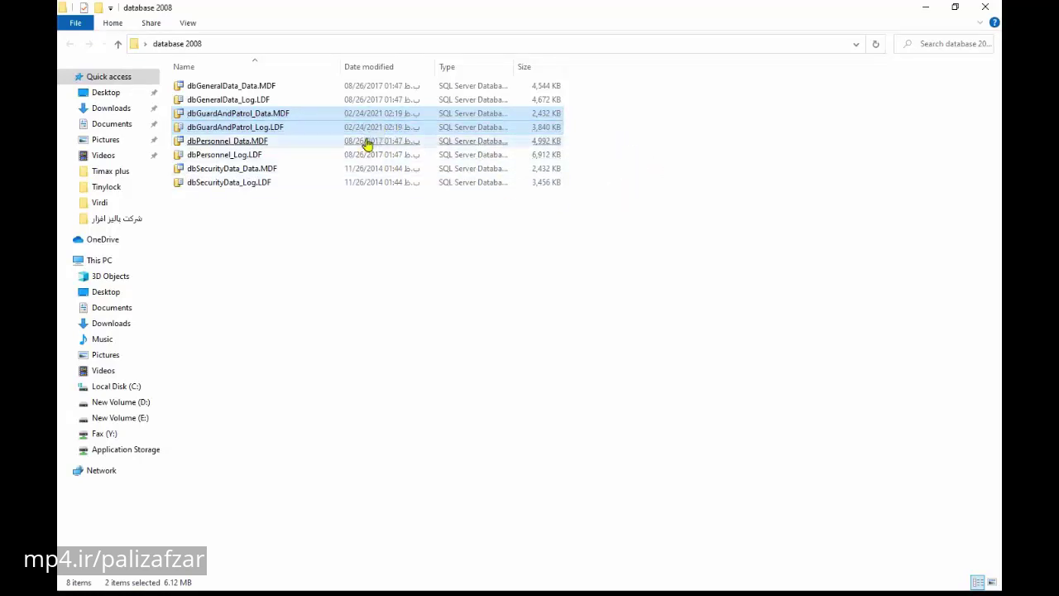
left_click_drag(425, 267, 252, 87)
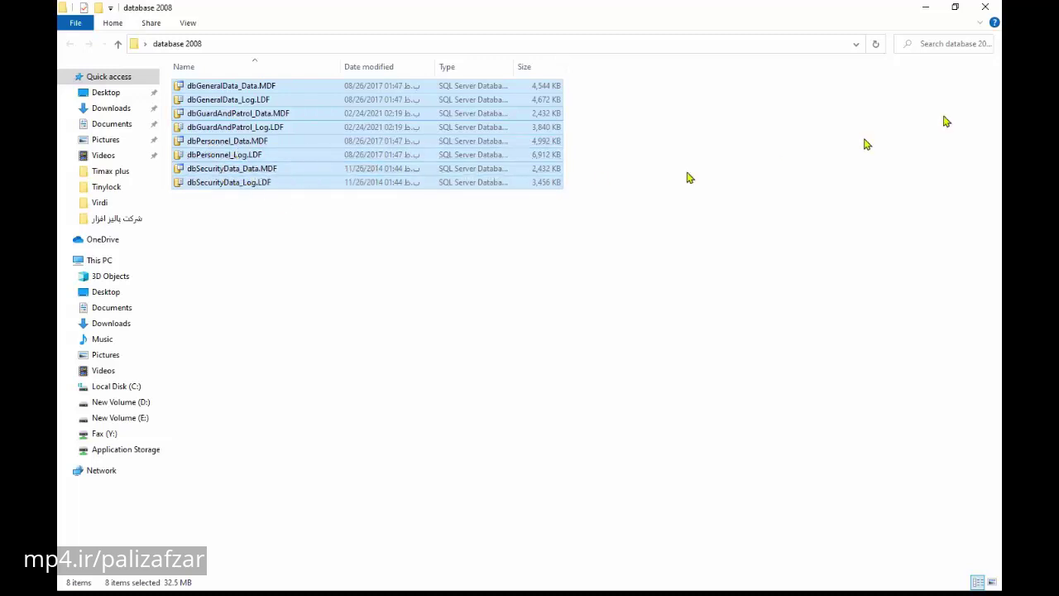
left_click(978, 8)
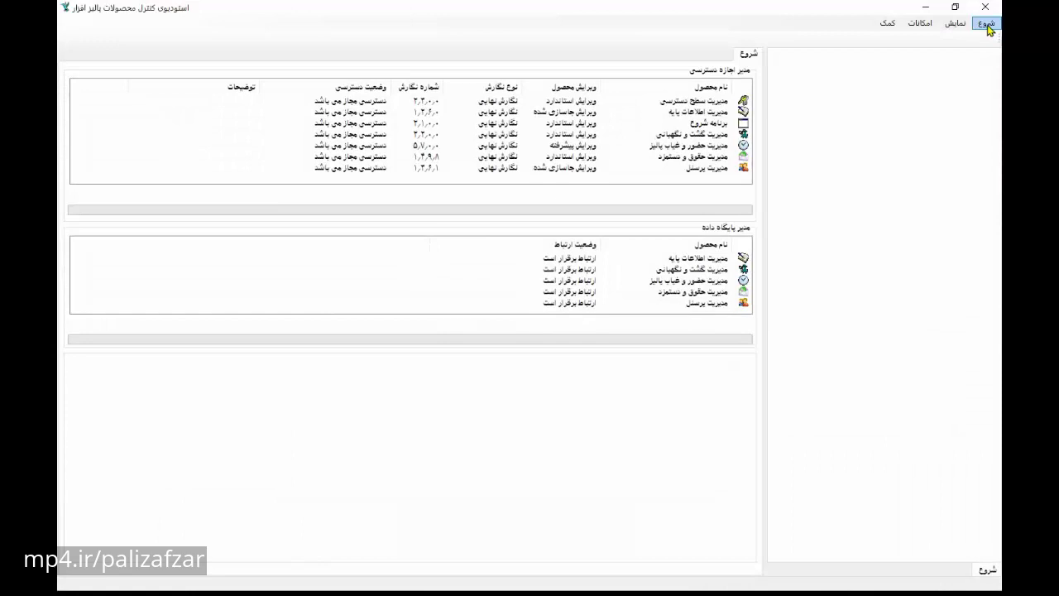
Launch the guard and patrol module (مدیریت گشت و نگهبانی) and log in with user name 1
left_click(986, 23)
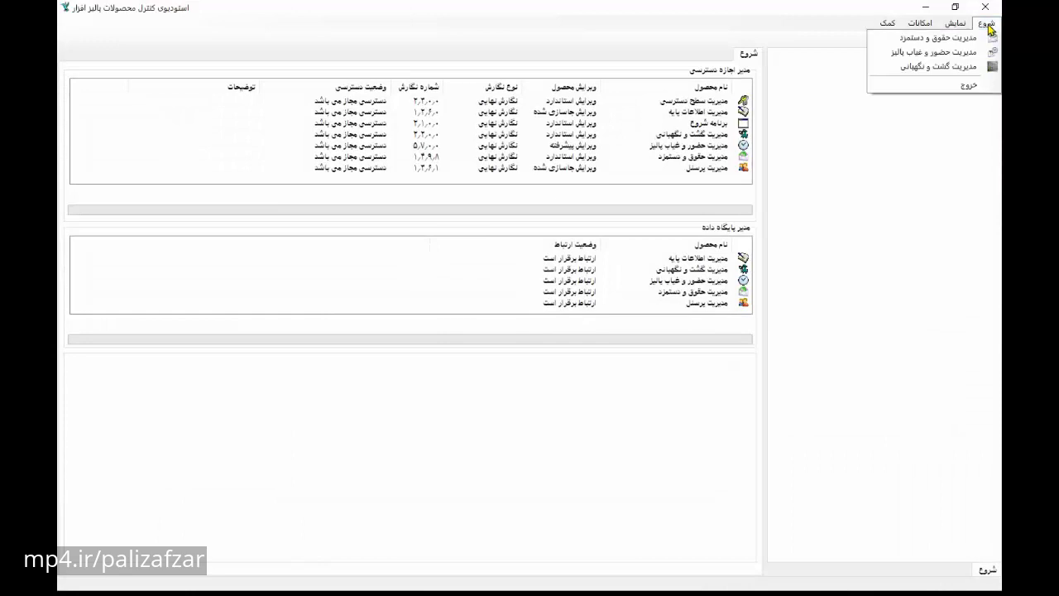
left_click(950, 67)
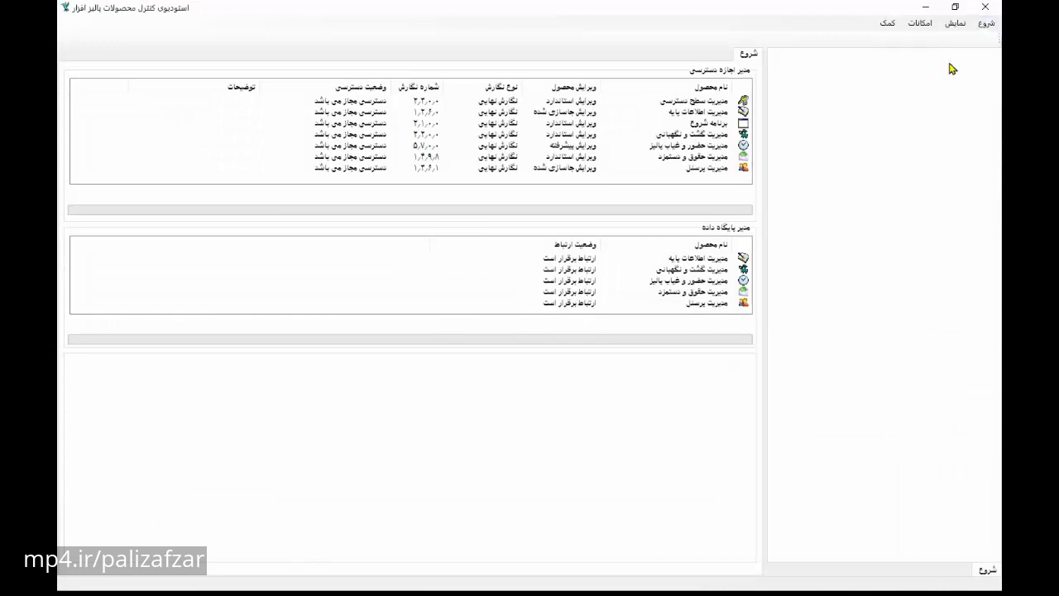
type("1")
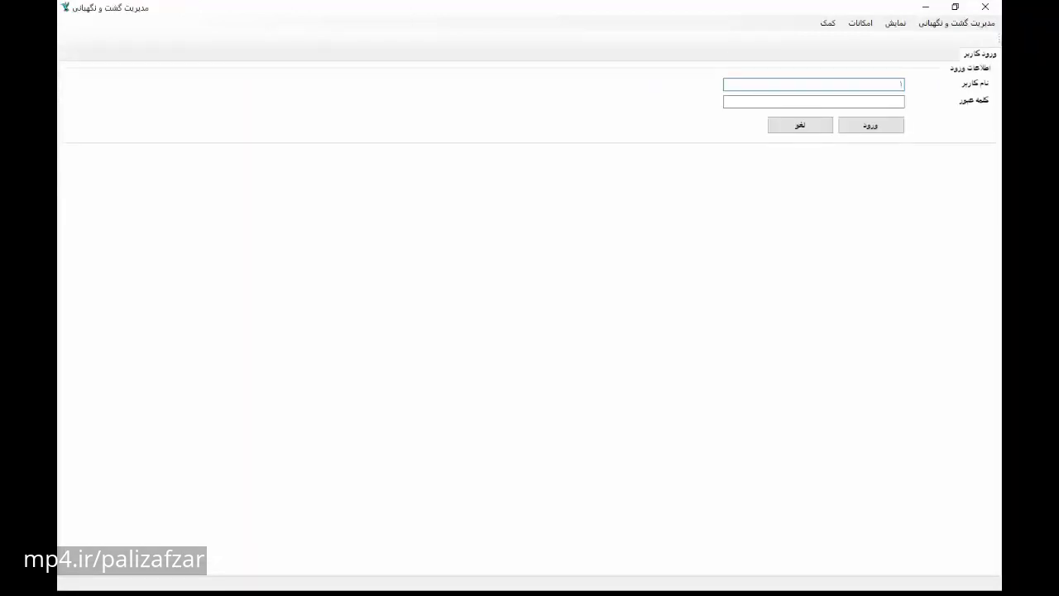
left_click(891, 102)
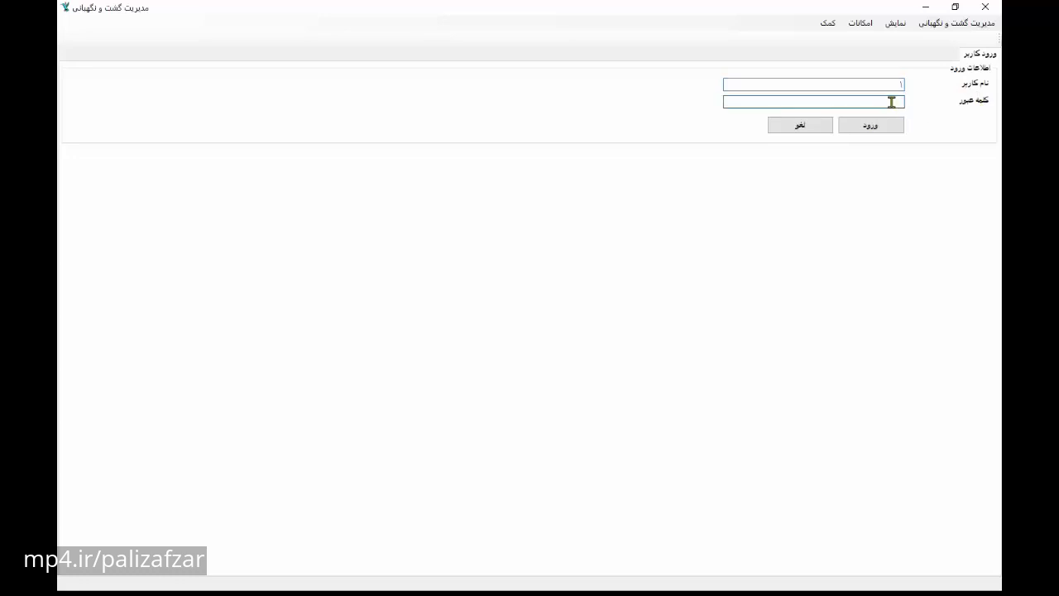
key("Return")
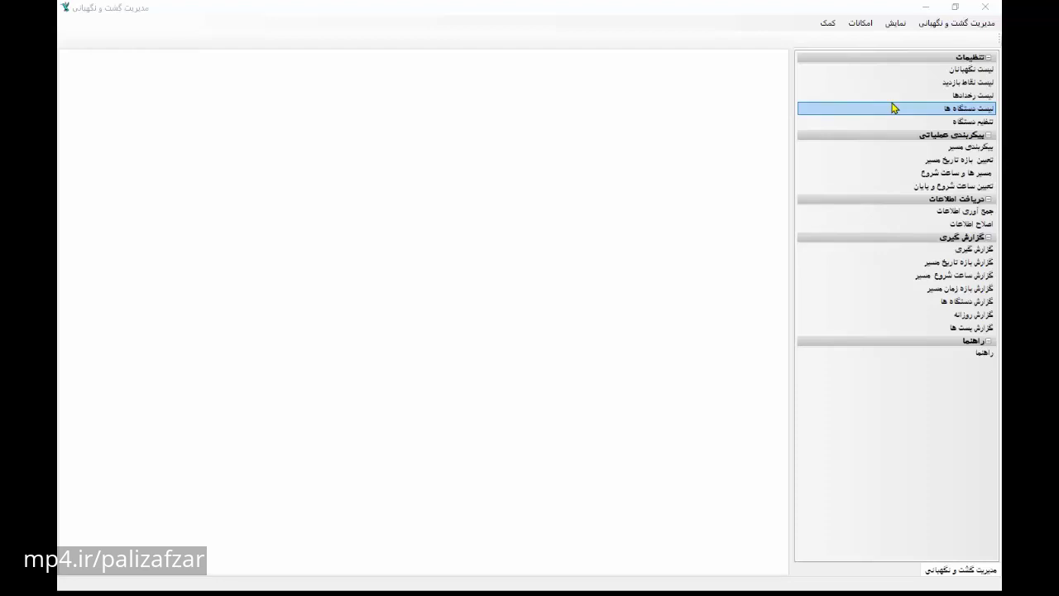
Open the device settings (تنظیم دستگاه) and determine the device code of the connected patrol device
key("Up")
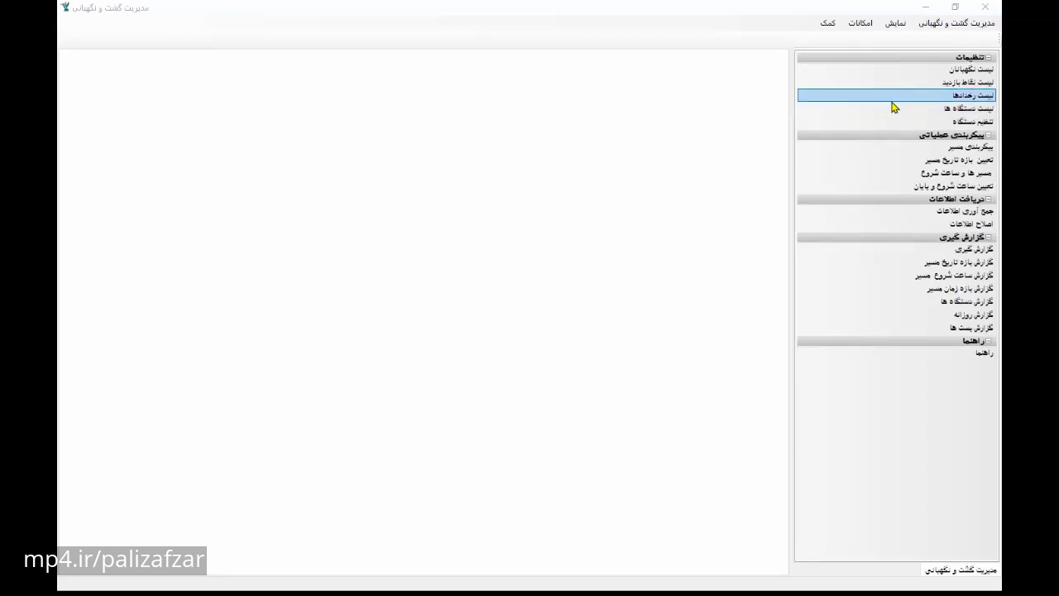
left_click(889, 71)
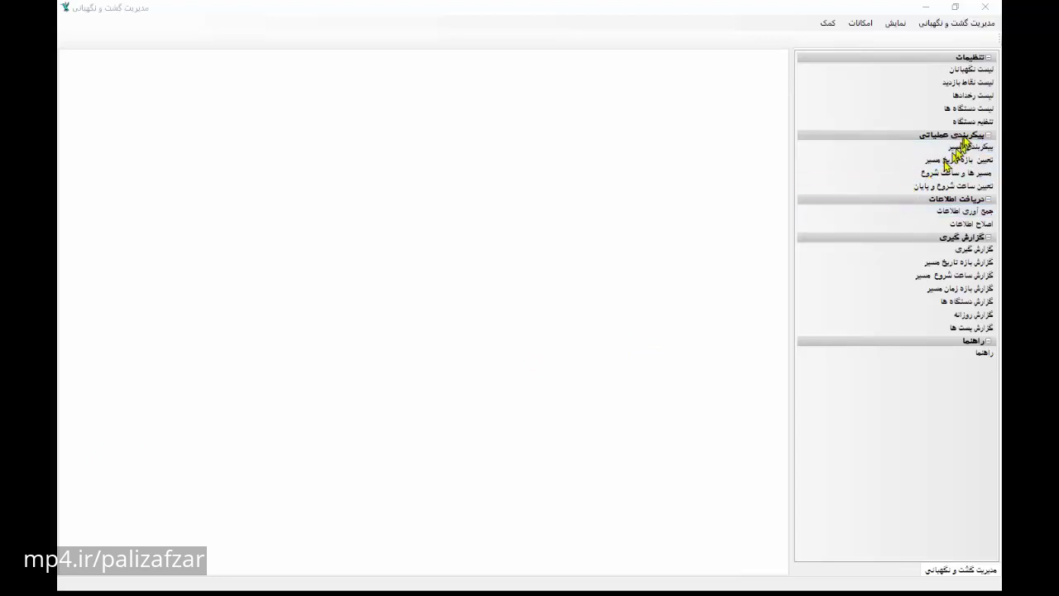
left_click(969, 126)
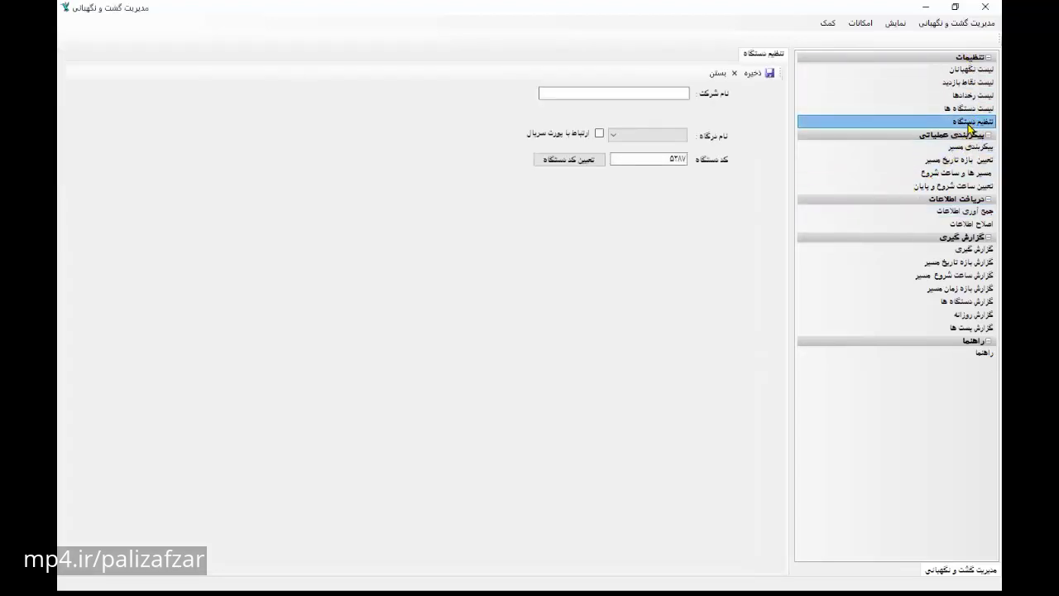
left_click(589, 163)
left_click(666, 93)
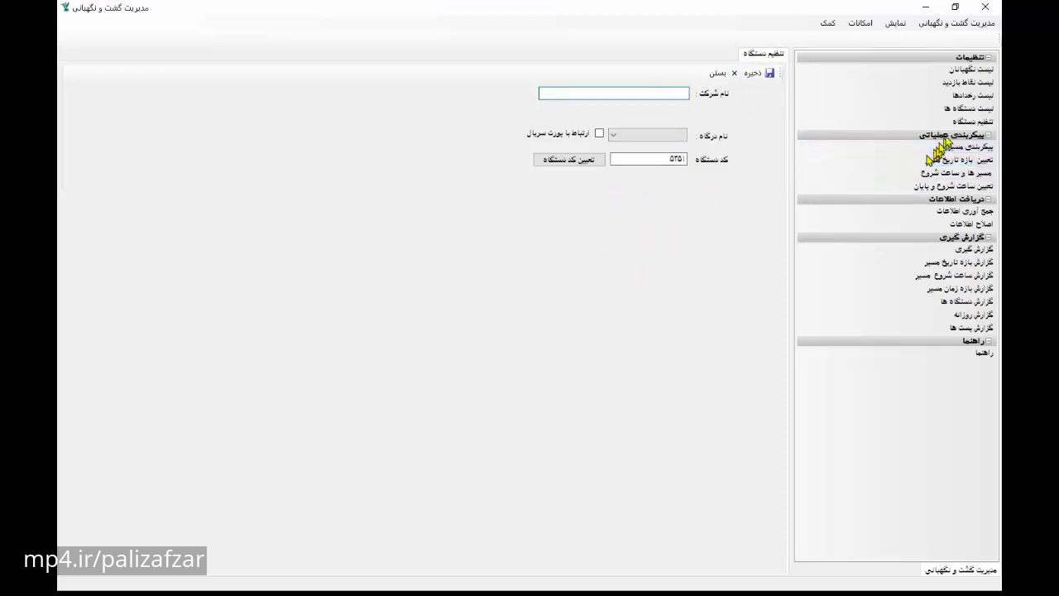
Retrieve the patrol device into the device list, give it a name ending in «و نگهبانی», and save it
left_click(968, 110)
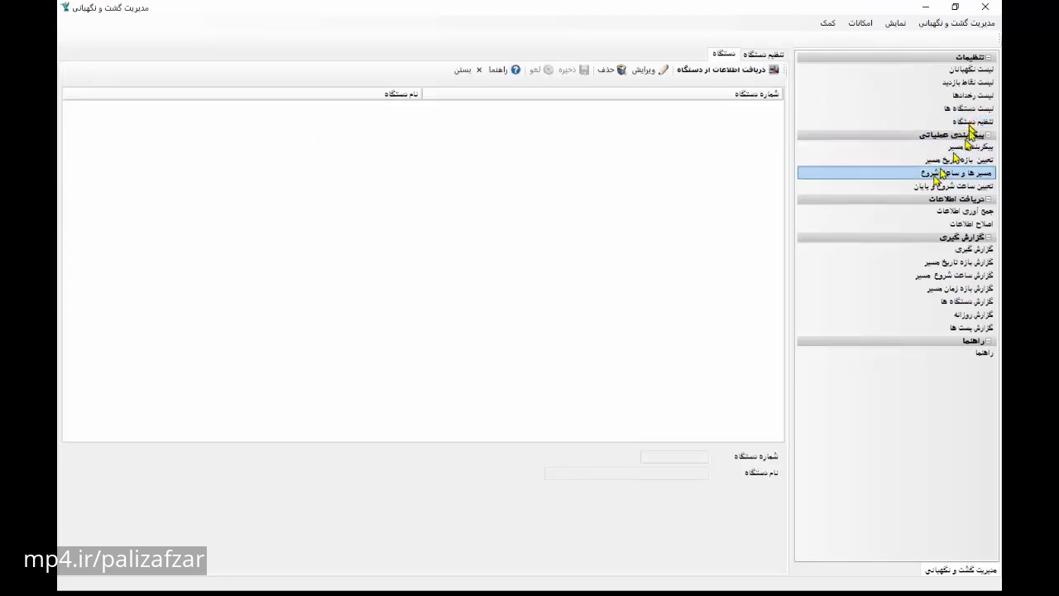
left_click(724, 75)
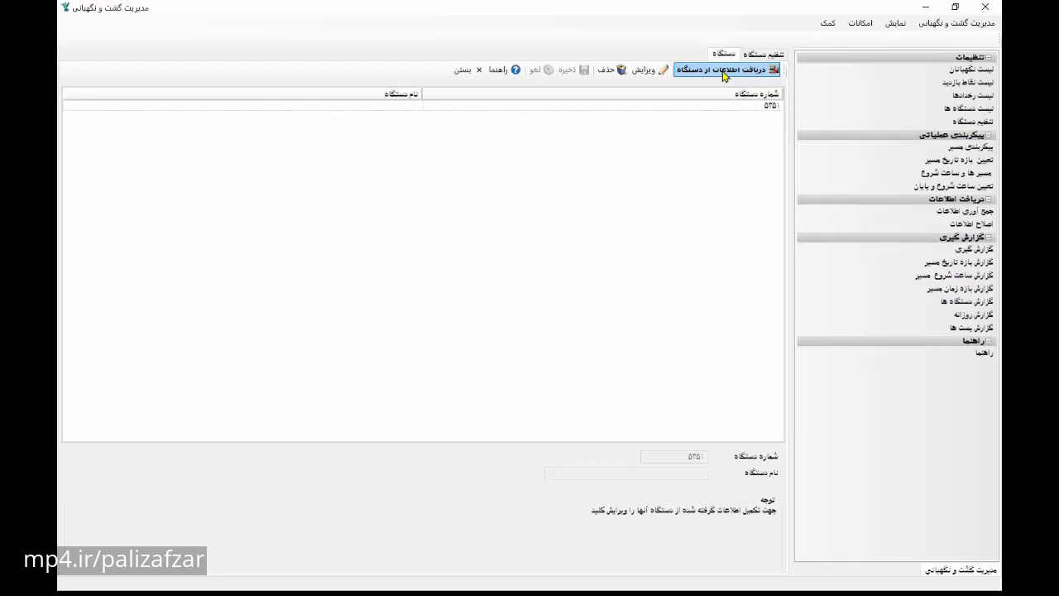
left_click(767, 108)
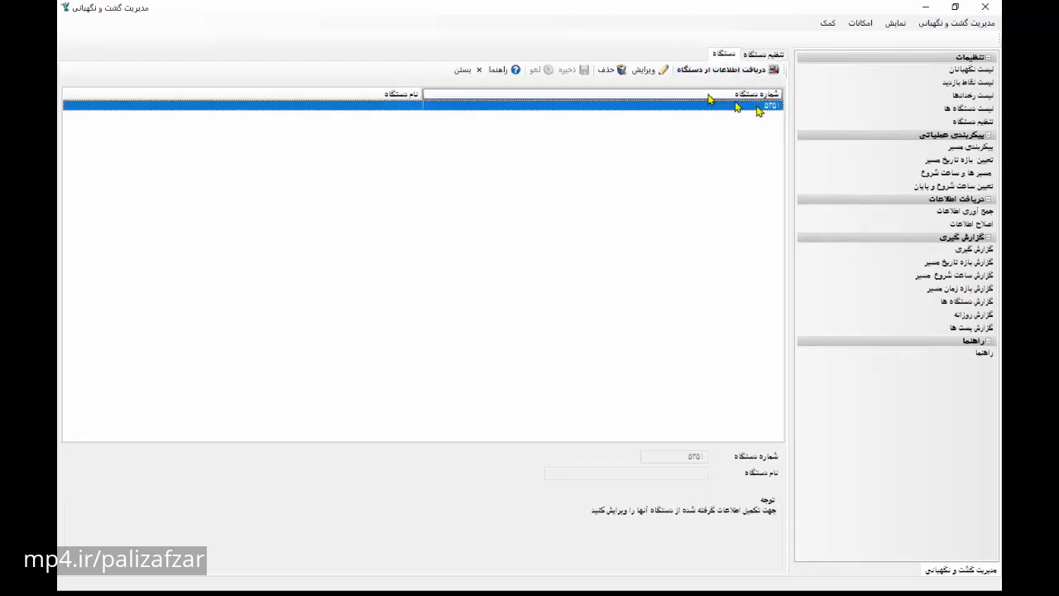
left_click(646, 70)
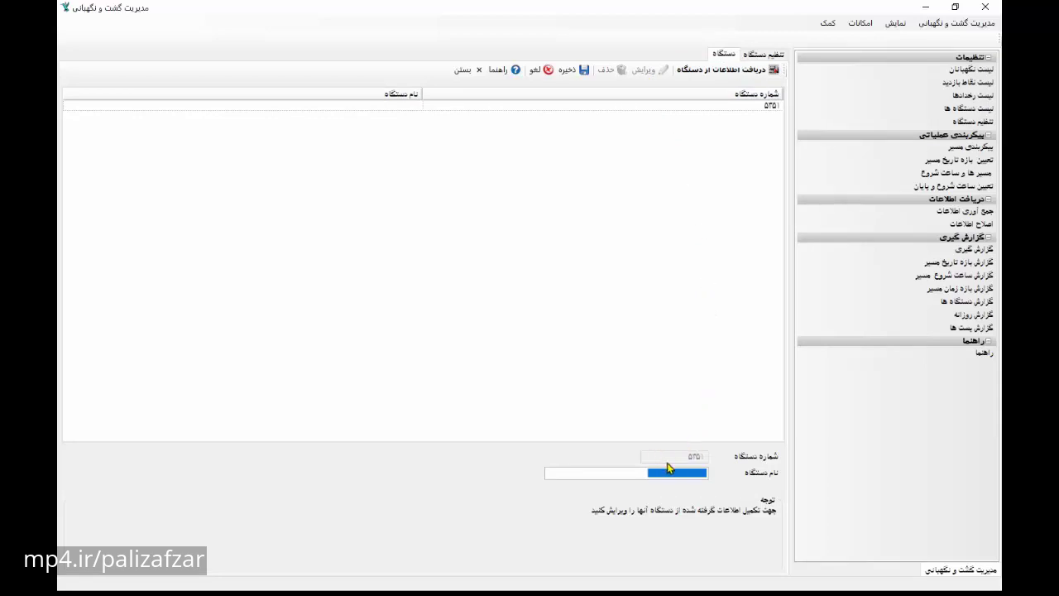
type("a")
type("ازما")
type("ت")
type(" و ن")
type("گهبا")
type("نی")
left_click(583, 71)
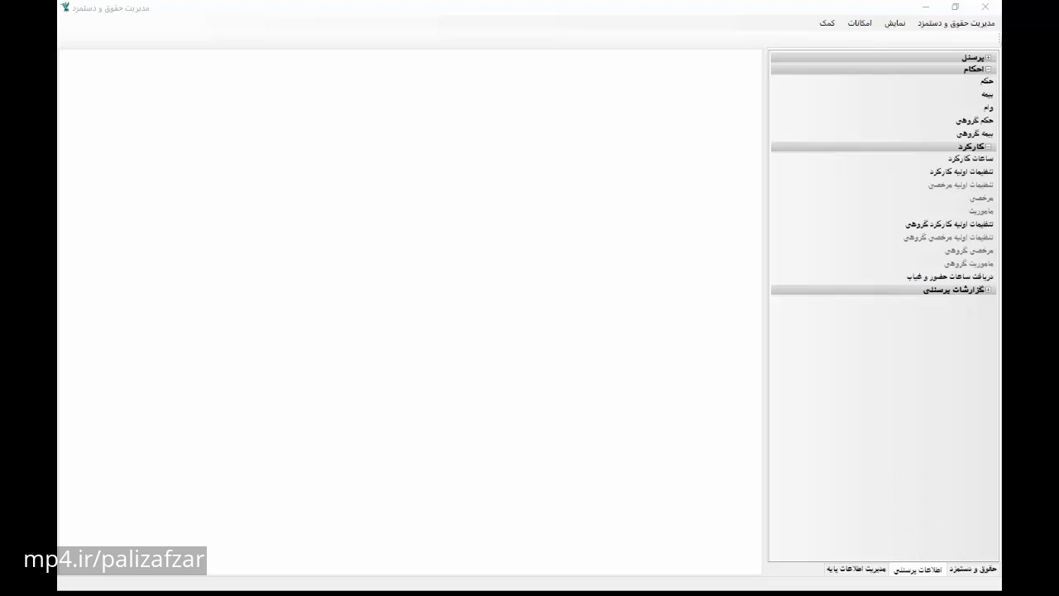
Open the personnel identity information (اطلاعات شناسنامه ایی) and start a new record with gender مذکر
left_click(984, 58)
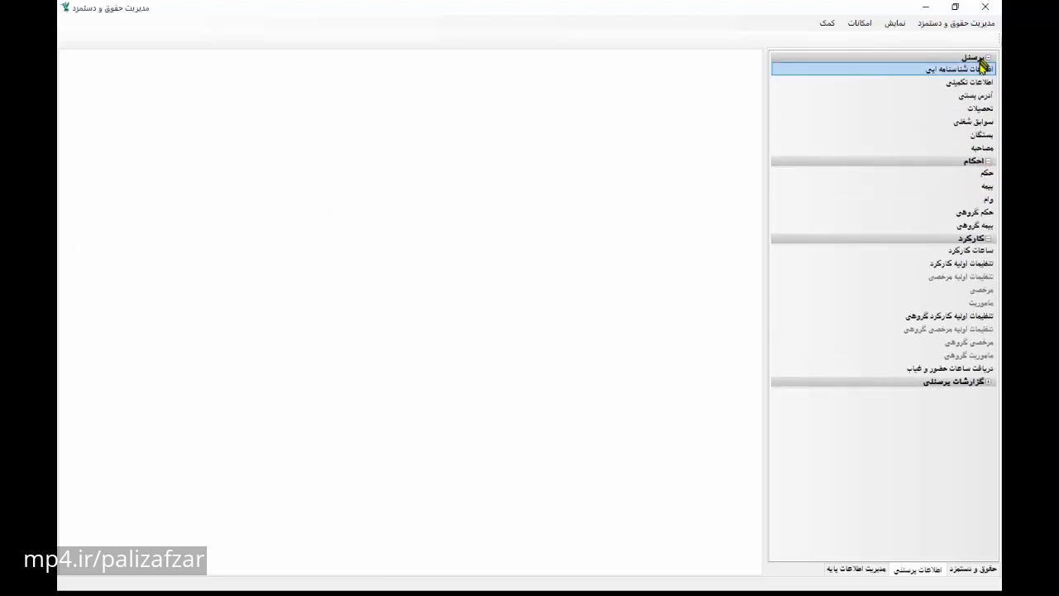
left_click(980, 69)
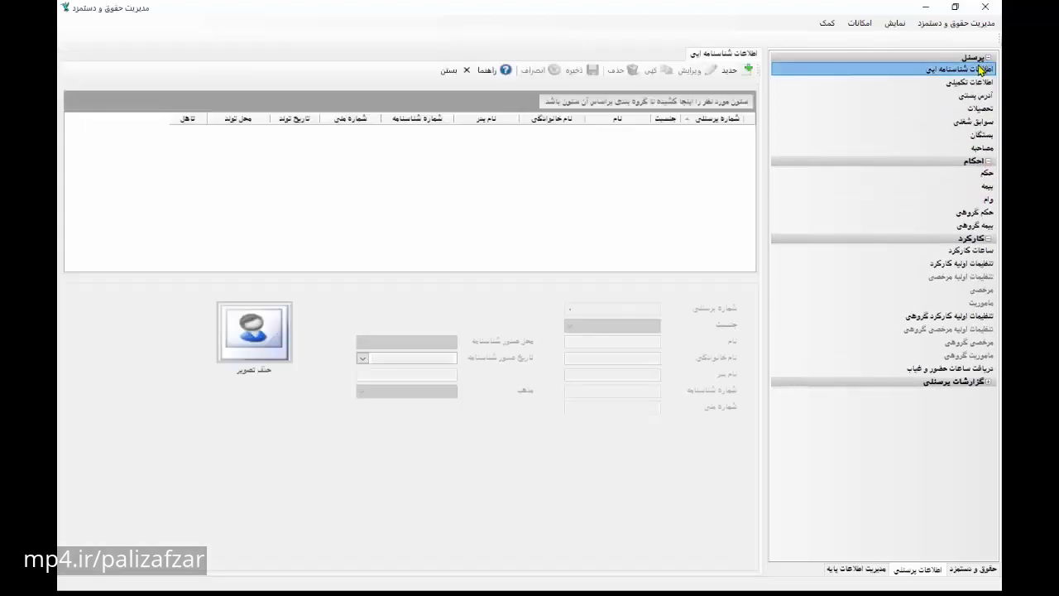
left_click(737, 71)
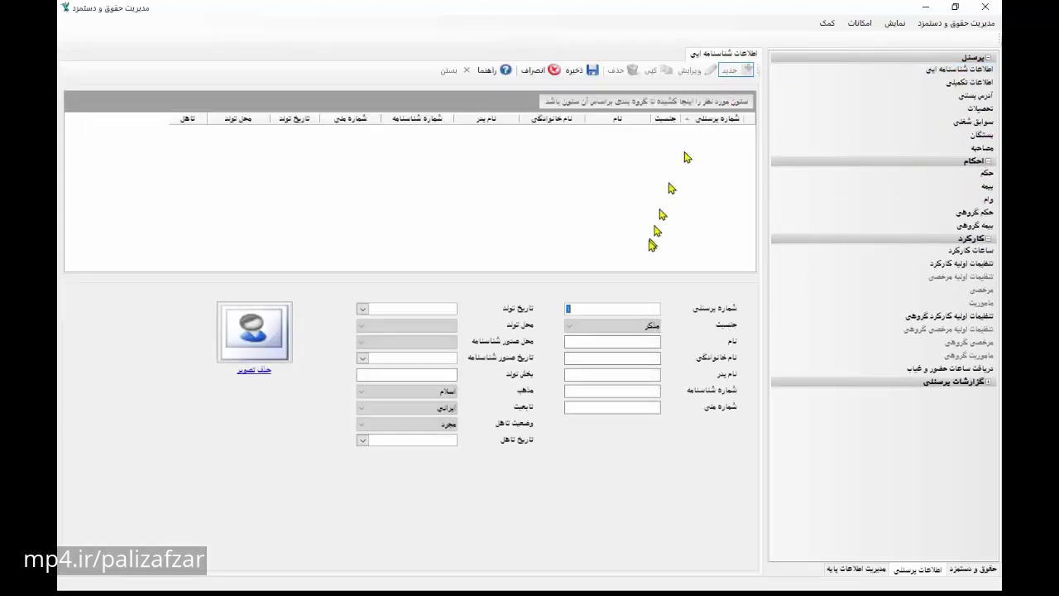
left_click(631, 327)
left_click(651, 345)
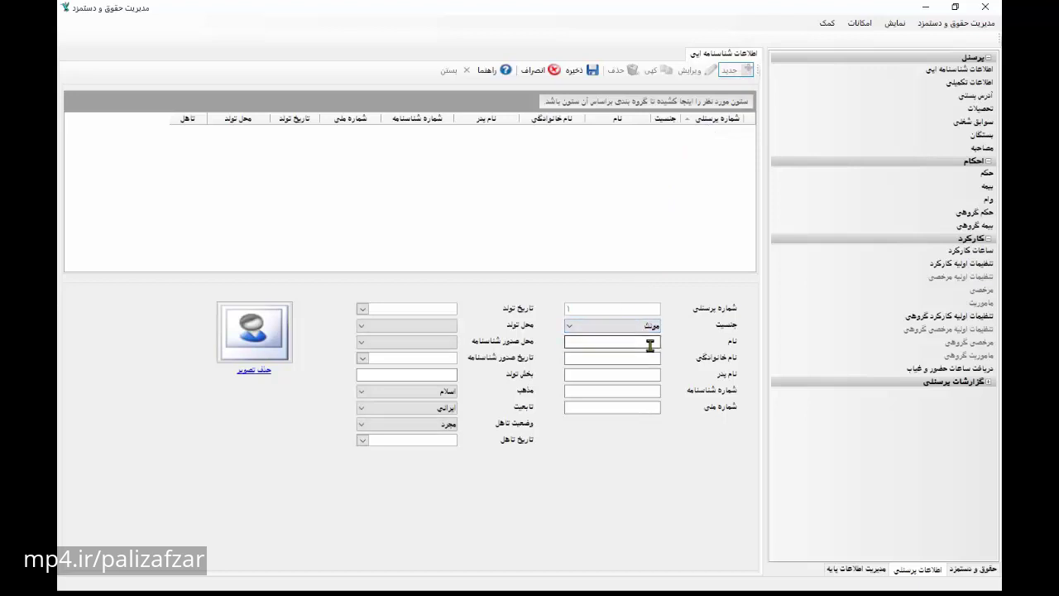
left_click(651, 326)
left_click(651, 334)
Enter نگهبان as first name and یک as last name, fill the father's name and identity fields with placeholder zeros, and save the record
left_click(583, 70)
type("نا")
key("Tab")
type("0")
key("Tab")
type("0")
key("Tab")
type("0")
left_click(579, 71)
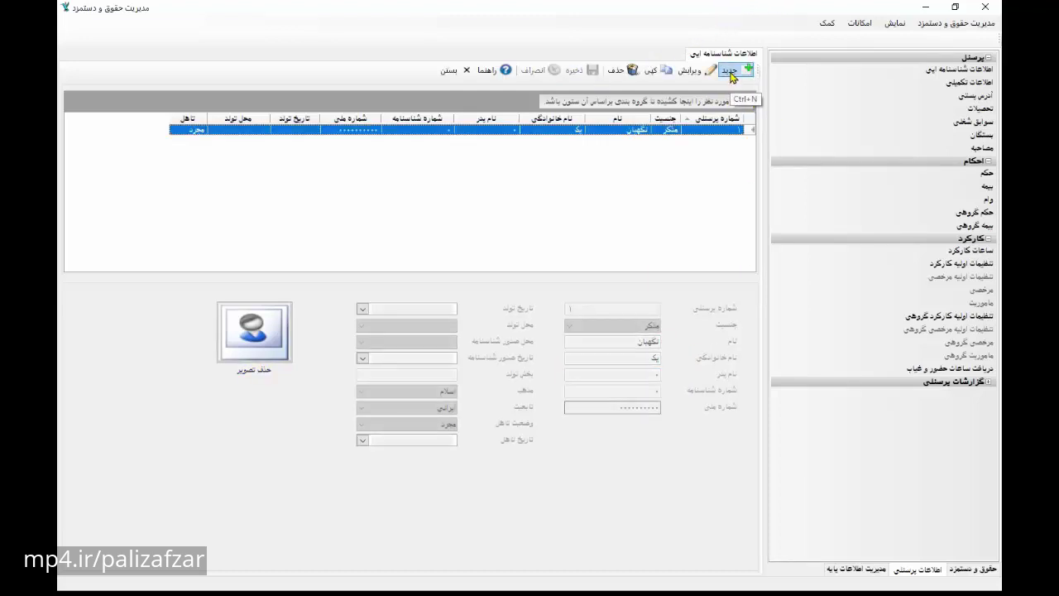
Add and save a second personnel record with first name نگهبان, last name دو, and placeholder zeros in the father's name and identity fields
left_click(730, 71)
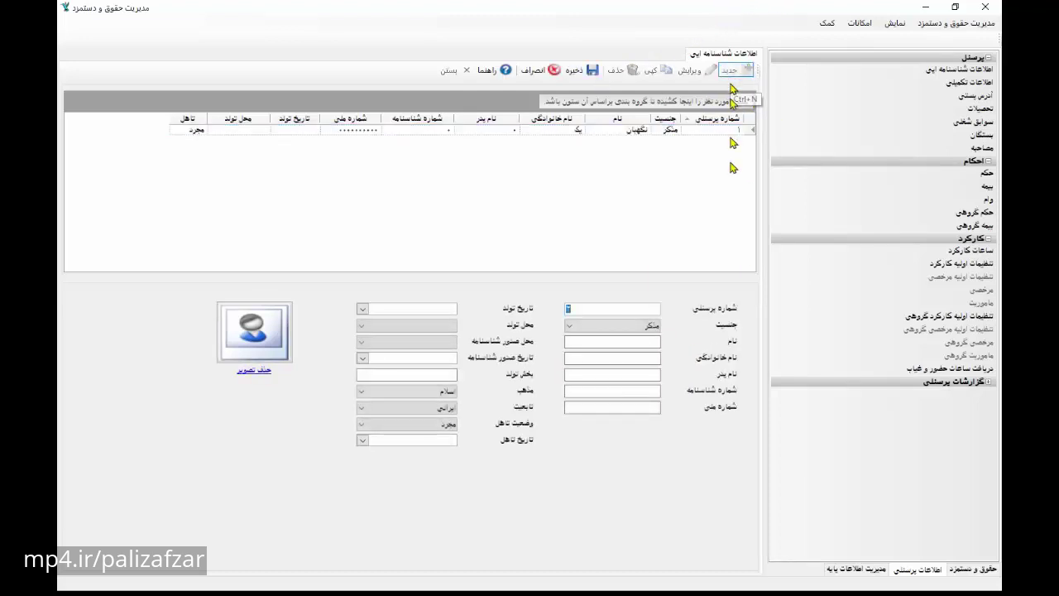
left_click(646, 341)
type("نگهبان")
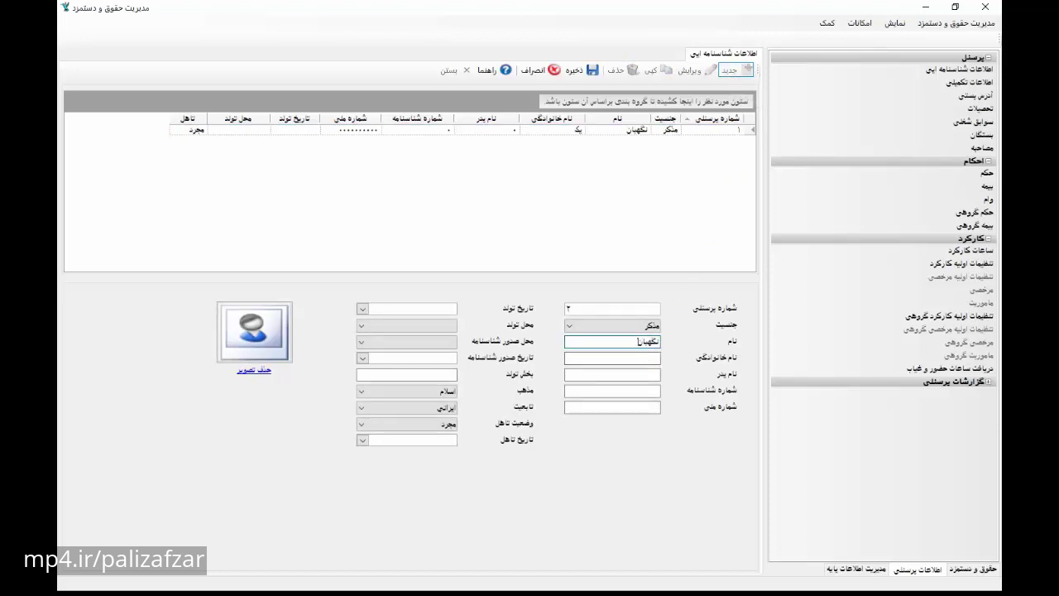
key("Tab")
key("Tab")
key("Tab")
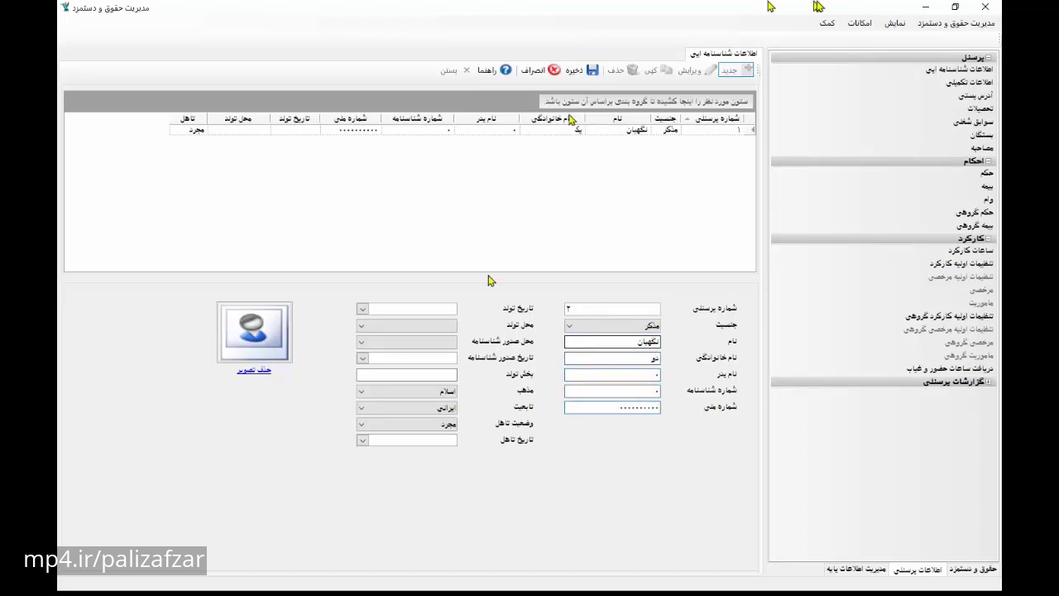
left_click(592, 72)
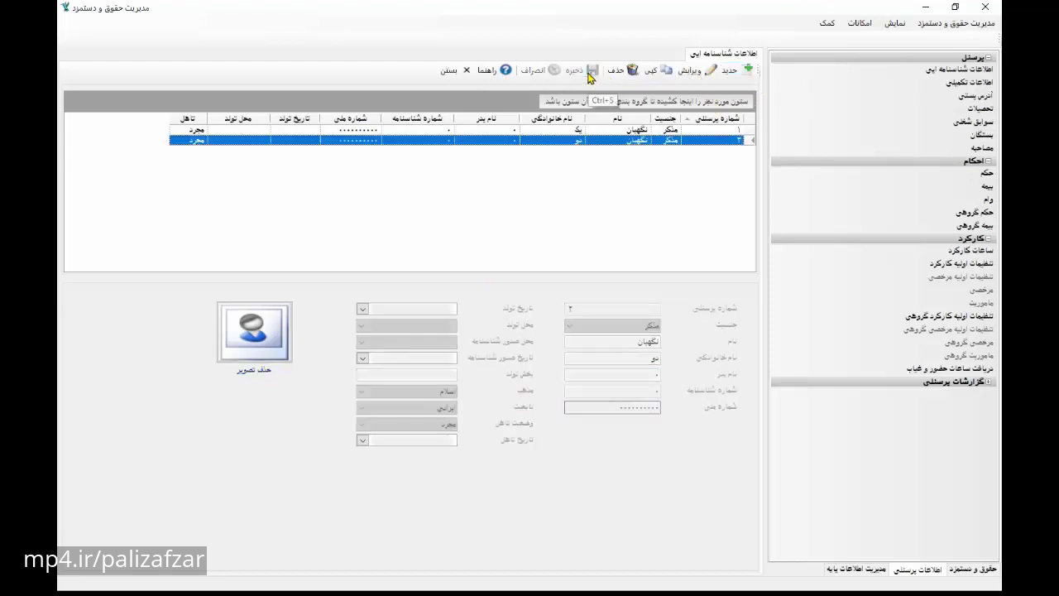
Switch back to the guard and patrol program, link the guard card read from the device to personnel record نگهبان یک, and save
left_click(926, 7)
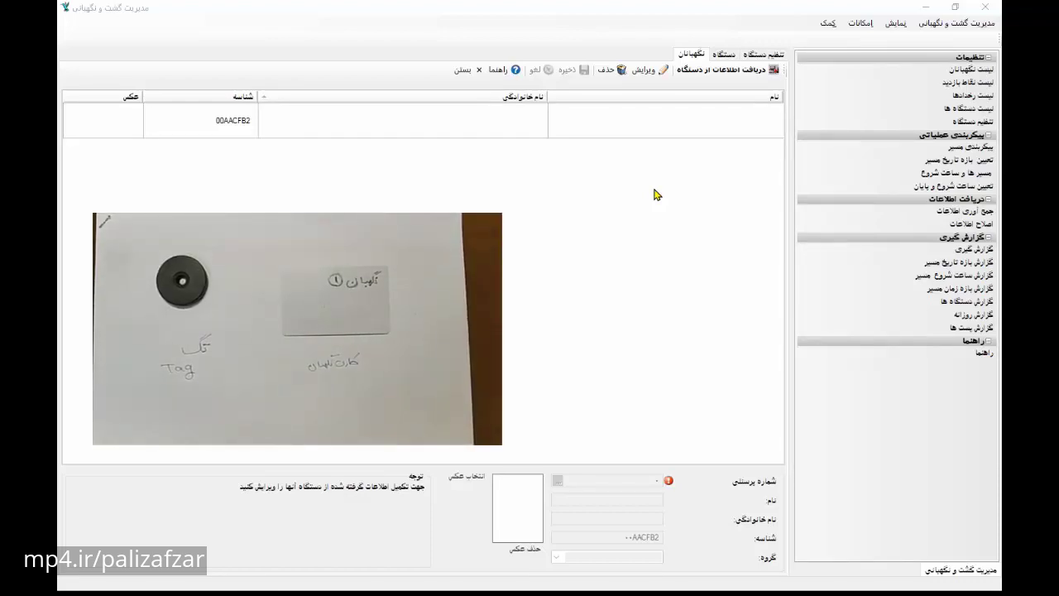
left_click(687, 130)
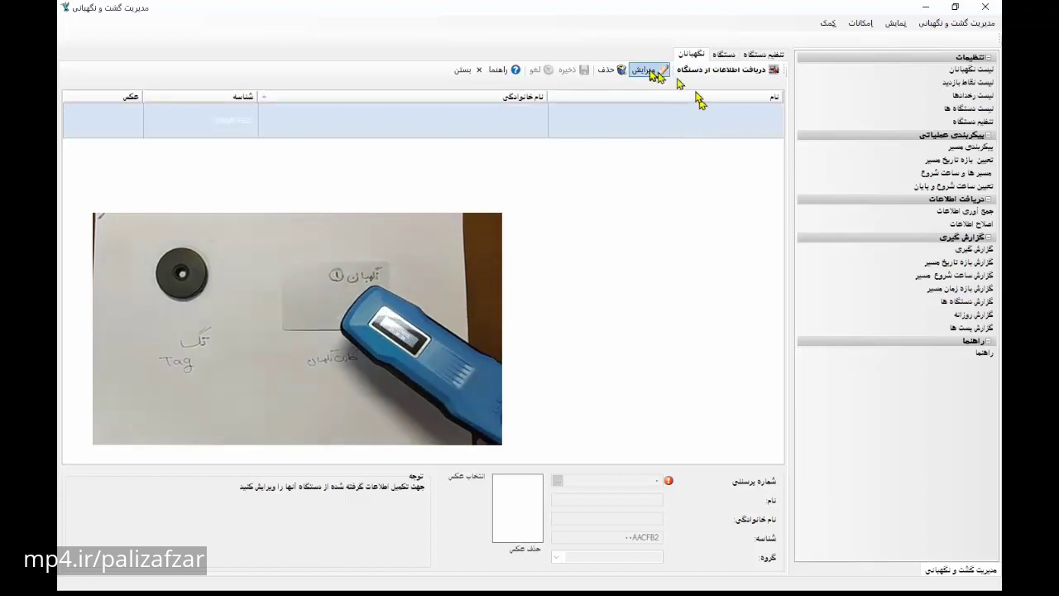
left_click(648, 71)
left_click(558, 481)
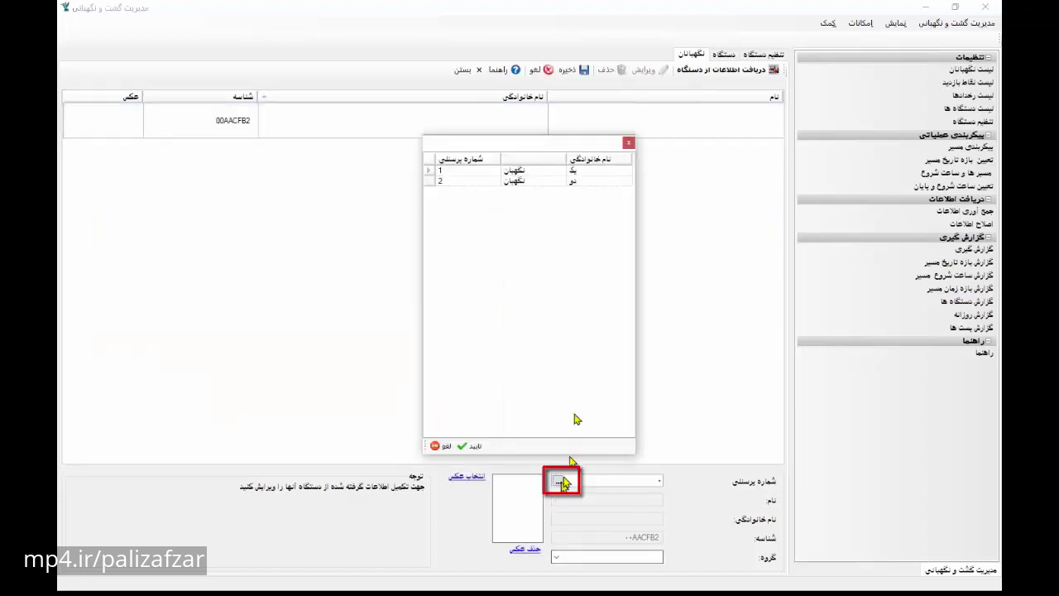
left_click(543, 174)
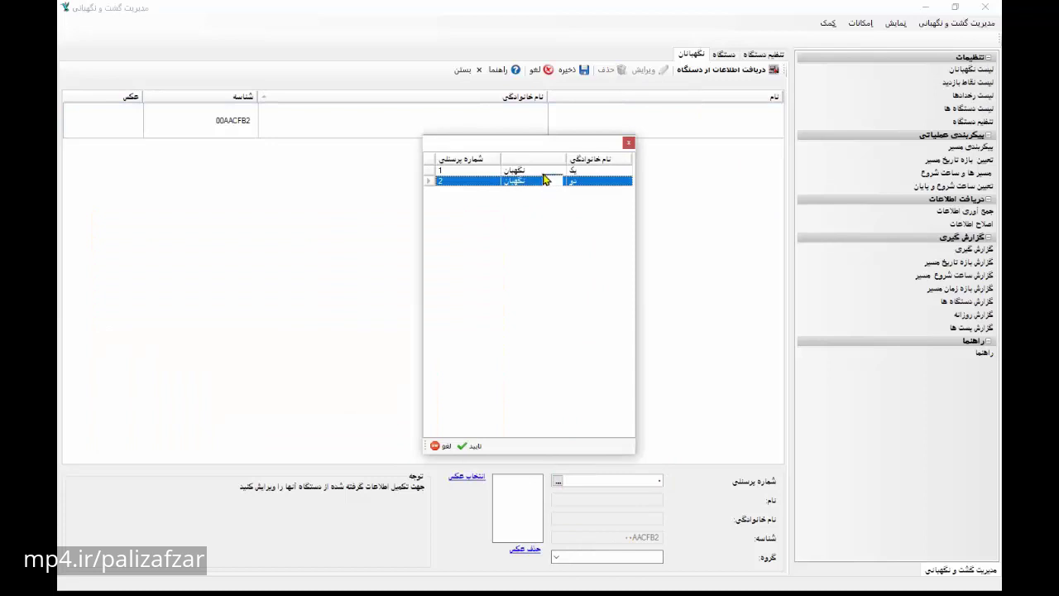
double_click(544, 174)
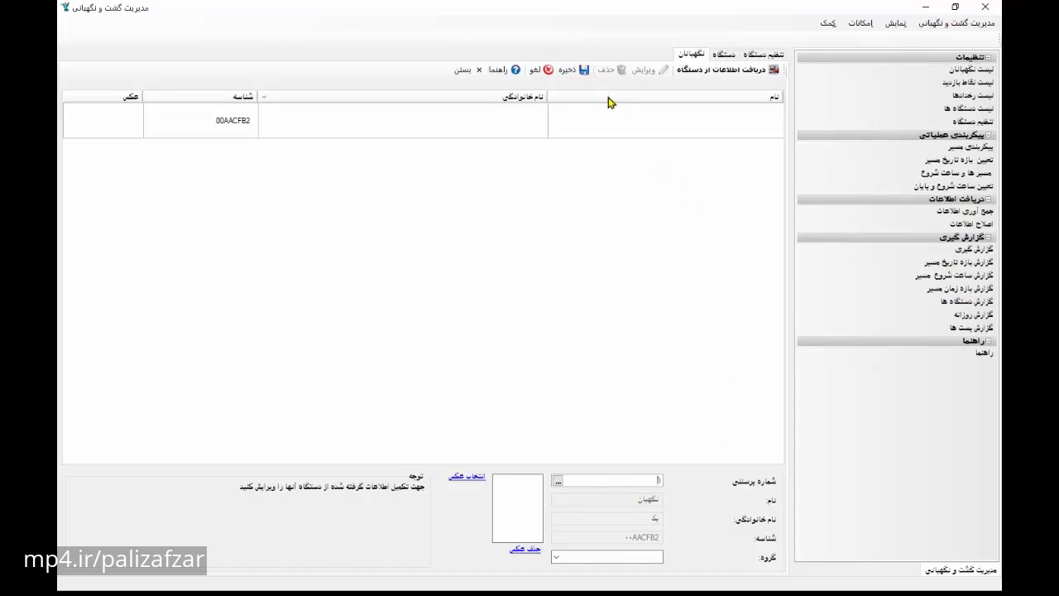
left_click(577, 72)
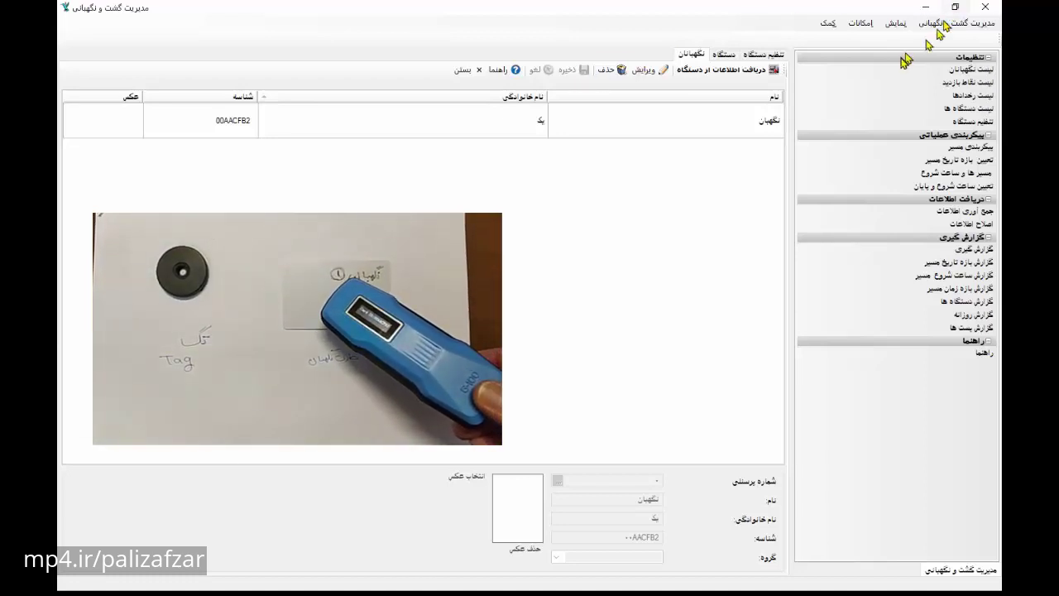
Receive the second guard card from the device, link it to personnel record نگهبان دو, and save
left_click(709, 74)
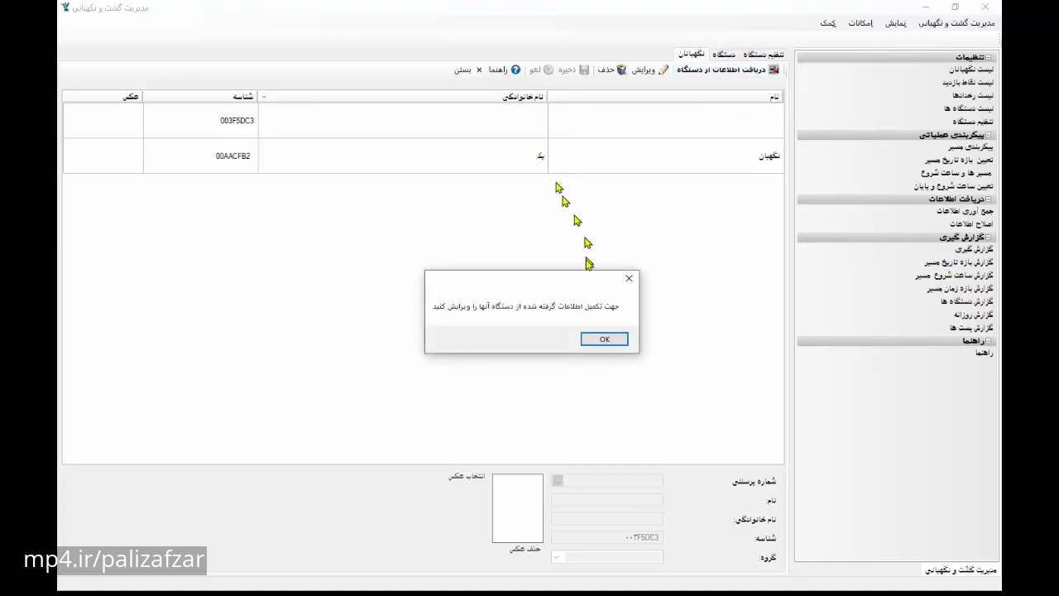
left_click(605, 340)
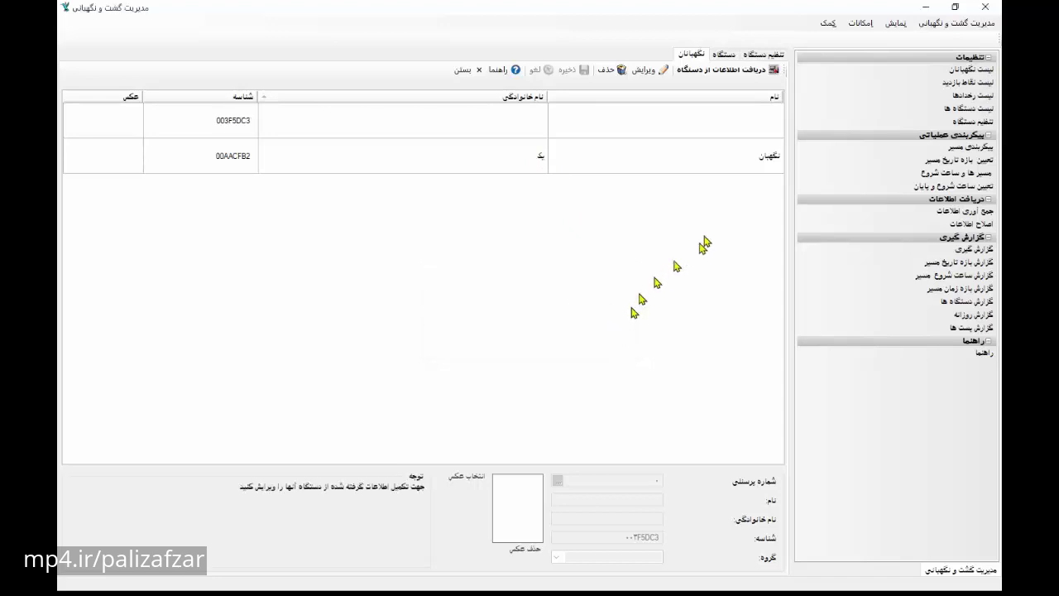
left_click(691, 121)
left_click(647, 70)
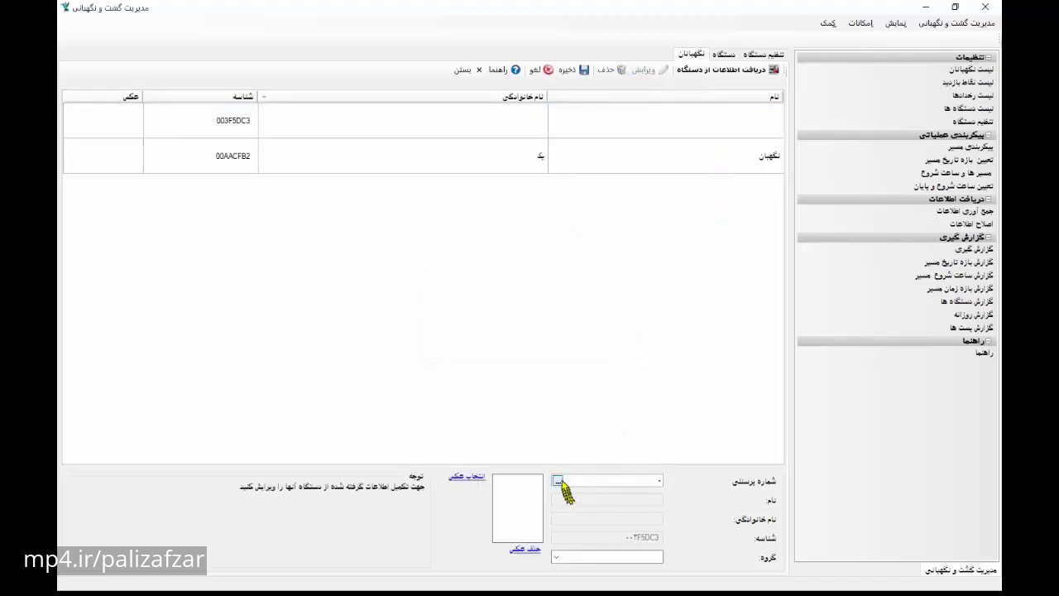
left_click(558, 480)
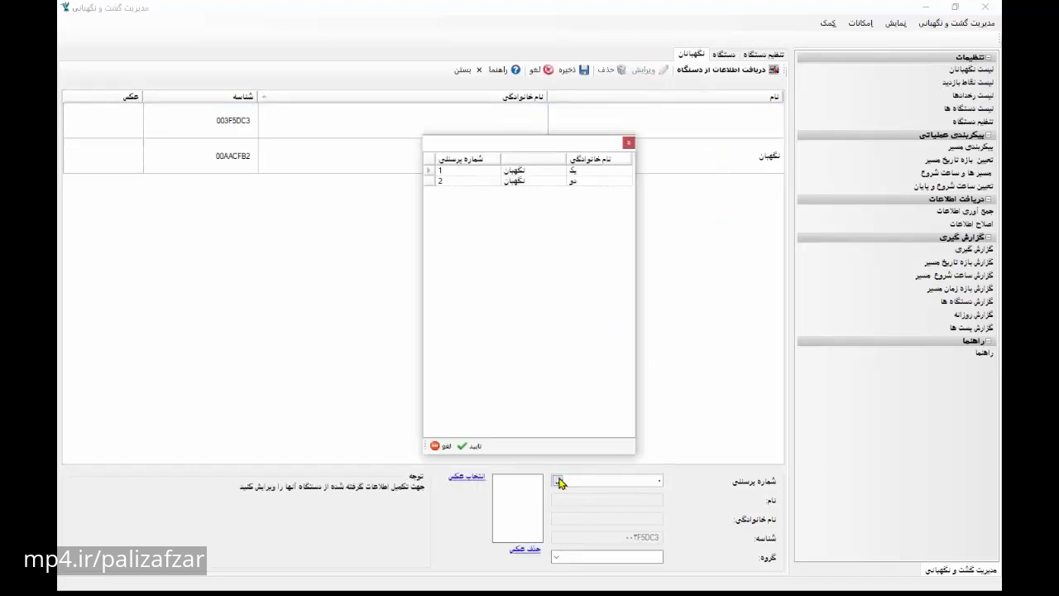
double_click(506, 181)
left_click(567, 71)
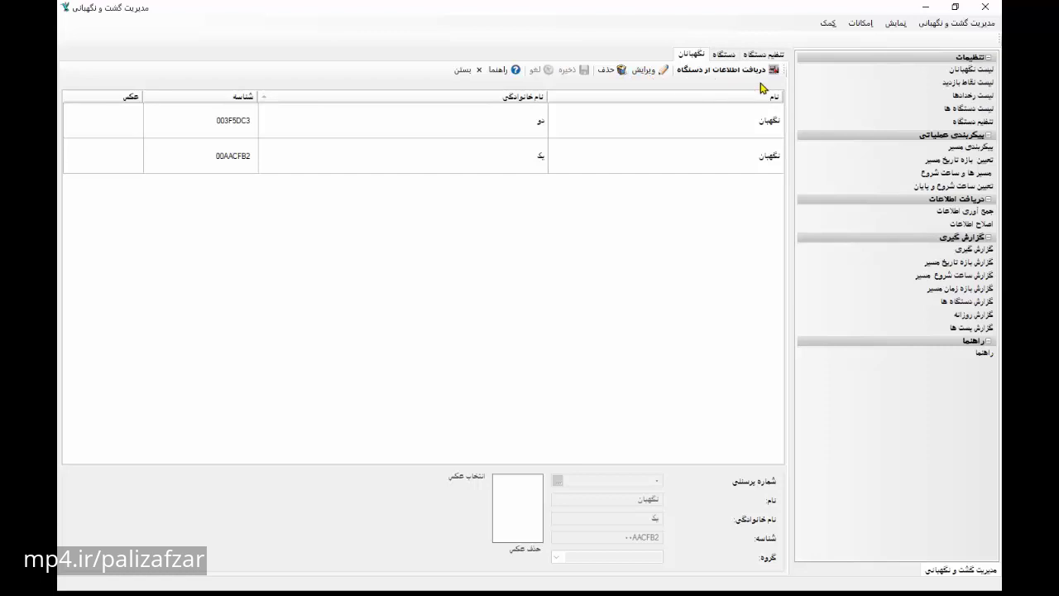
Open the visit points list (لیست نقاط بازدید) and receive the scanned tags from the device
left_click(974, 83)
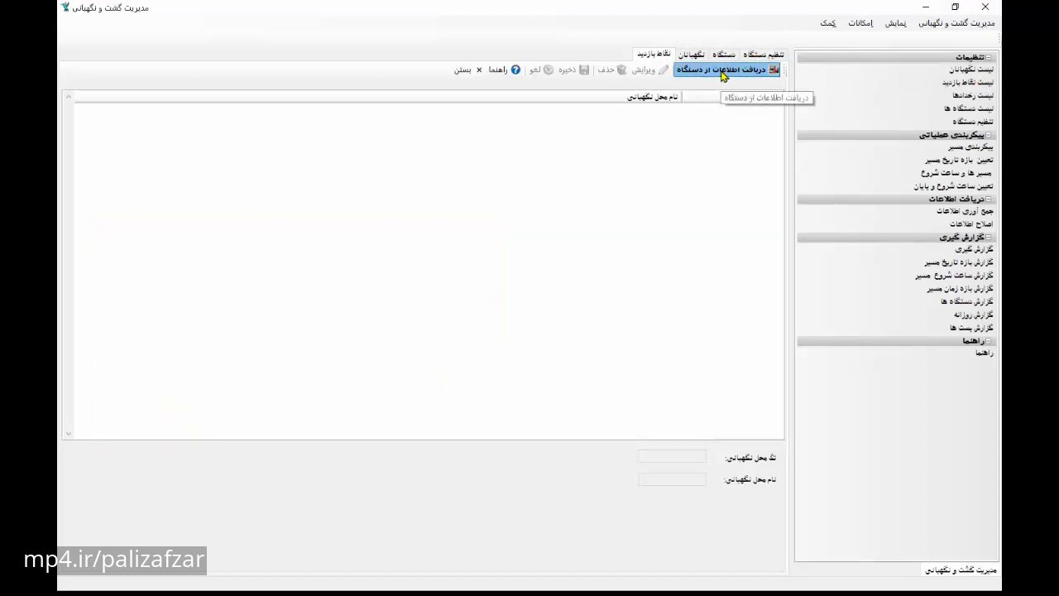
left_click(721, 73)
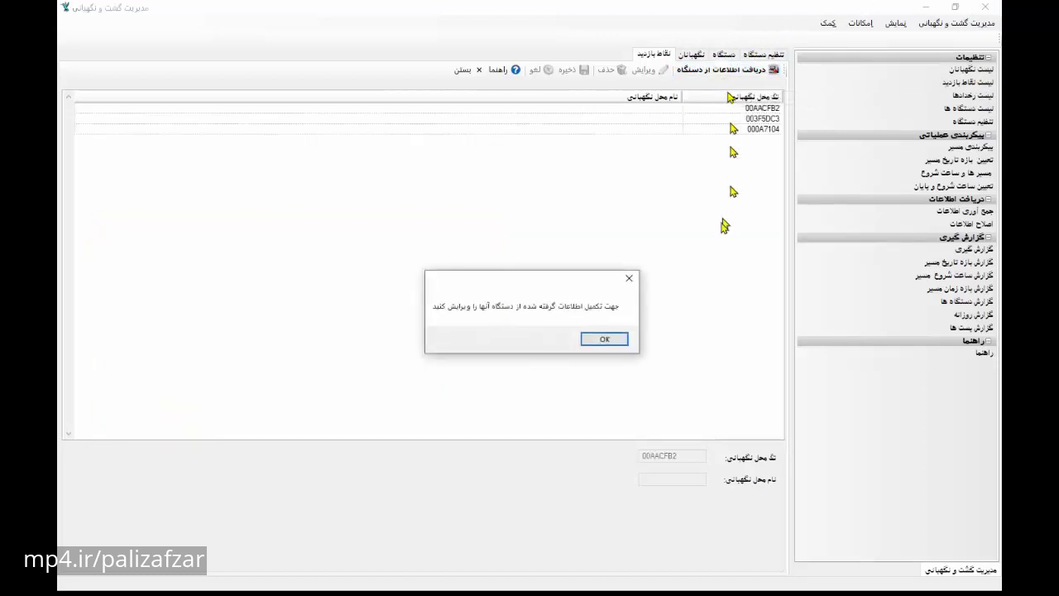
left_click(604, 340)
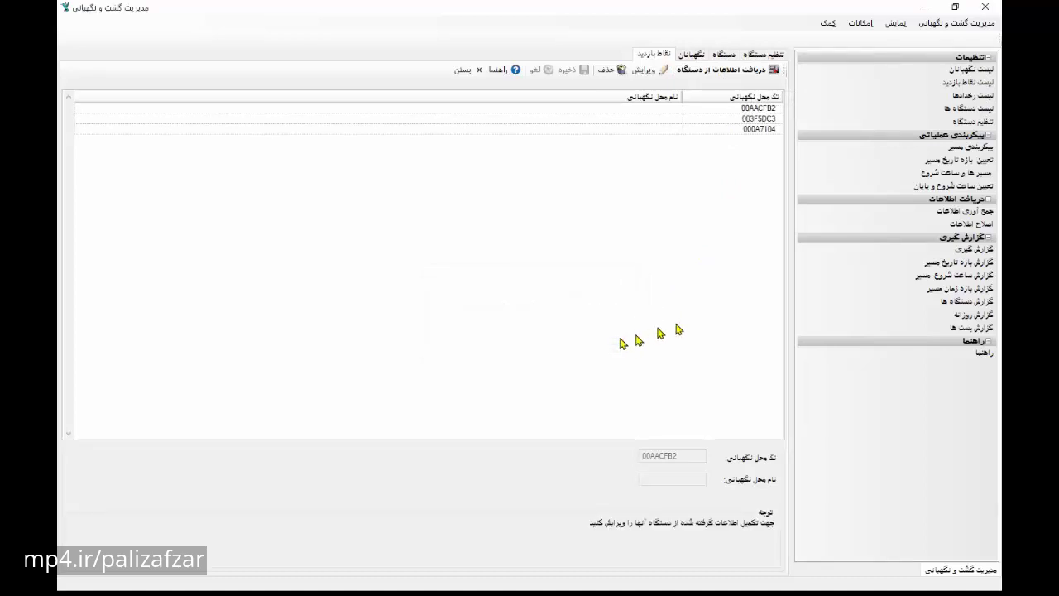
Delete all the received unnamed tags from the visit points list, confirming each deletion
left_click(753, 131)
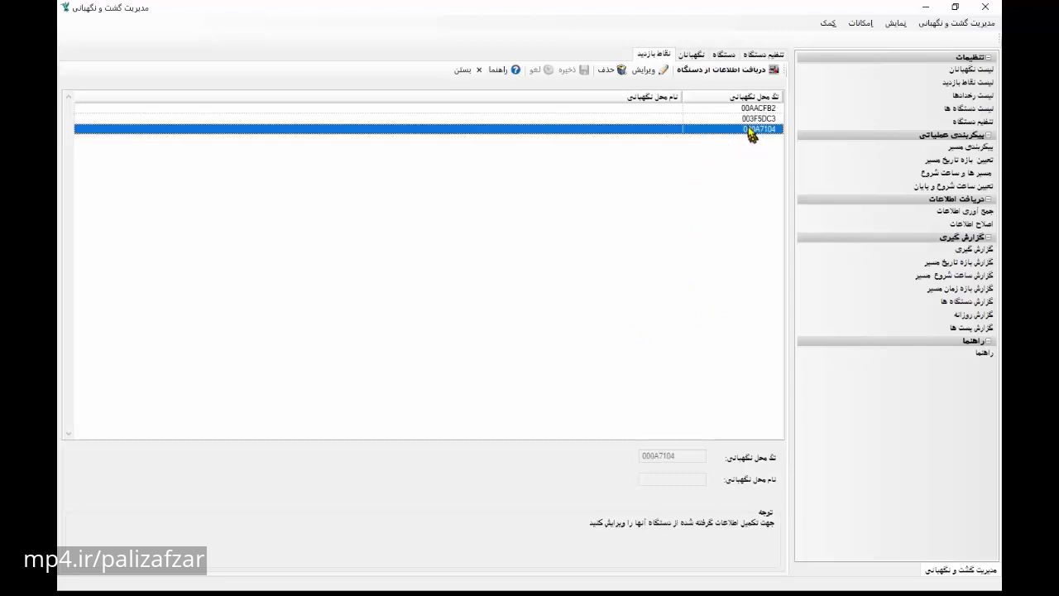
left_click(610, 71)
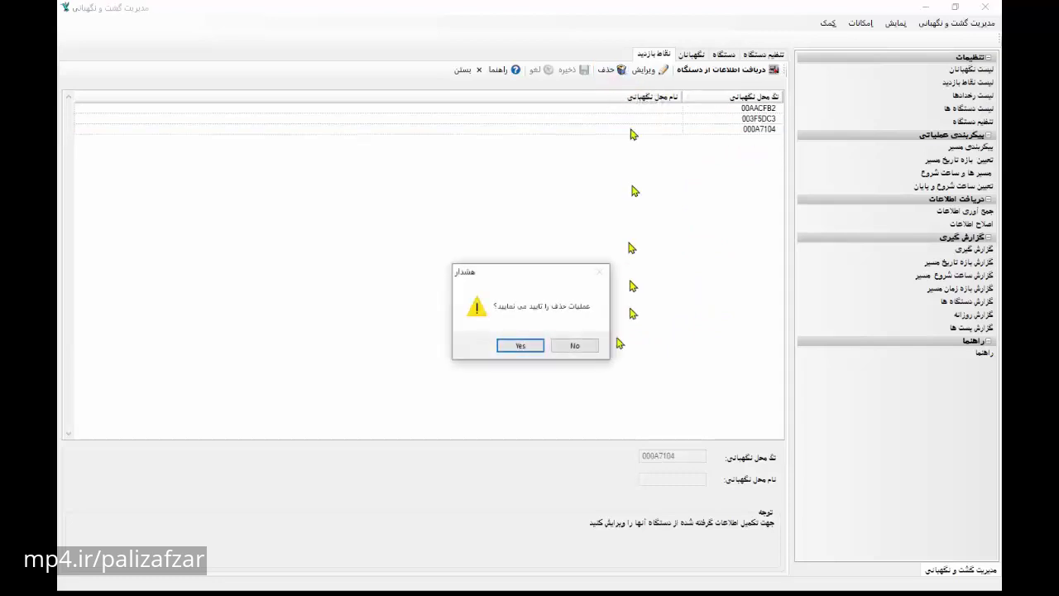
left_click(520, 346)
left_click(610, 70)
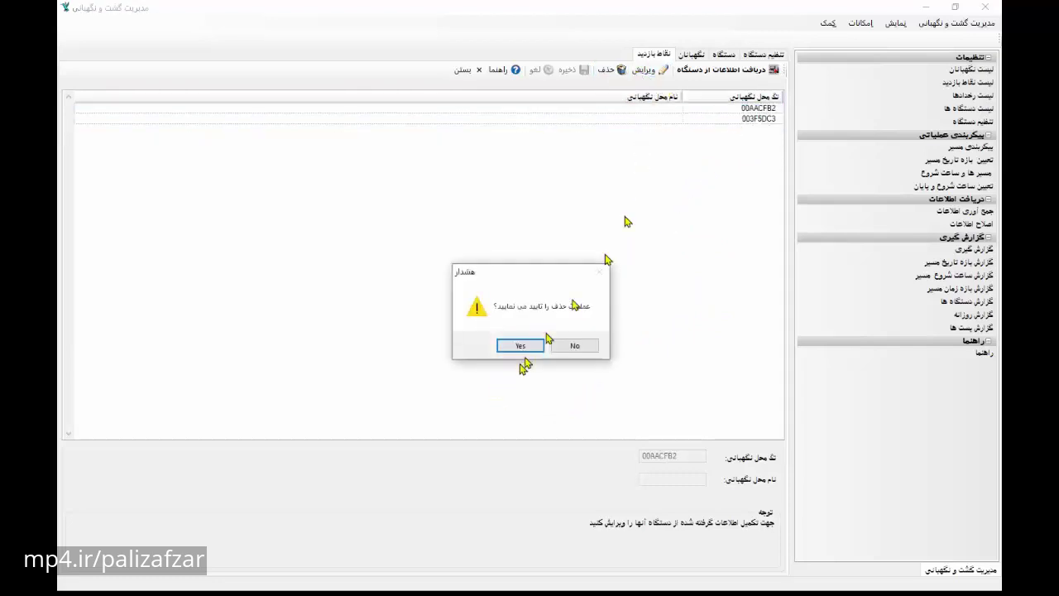
left_click(518, 346)
left_click(610, 70)
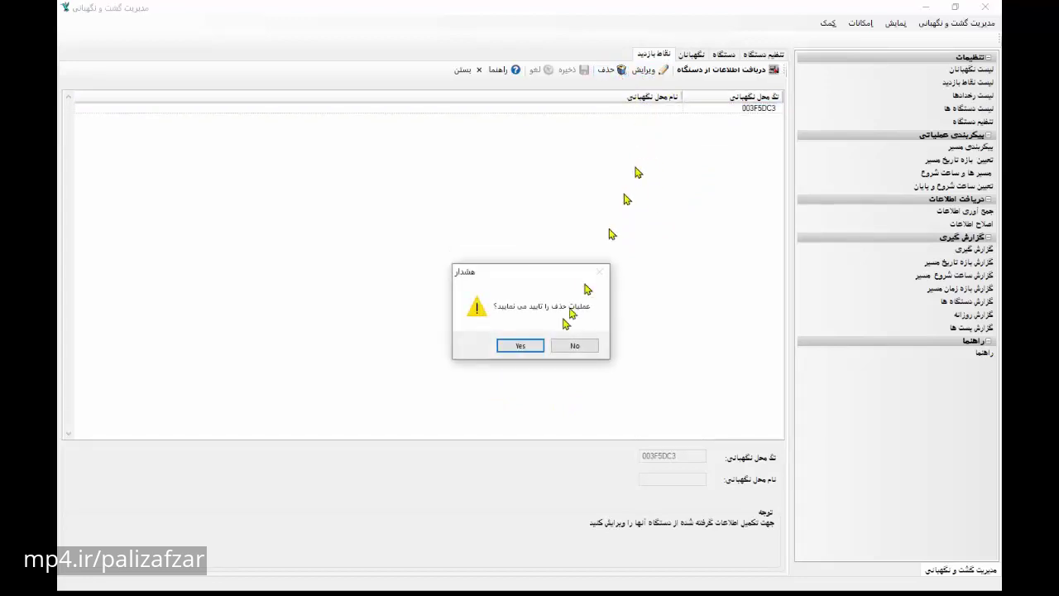
left_click(520, 346)
Open data collection (جمع آوری اطلاعات), erase the stored data from the patrol device, and close the page
left_click(985, 212)
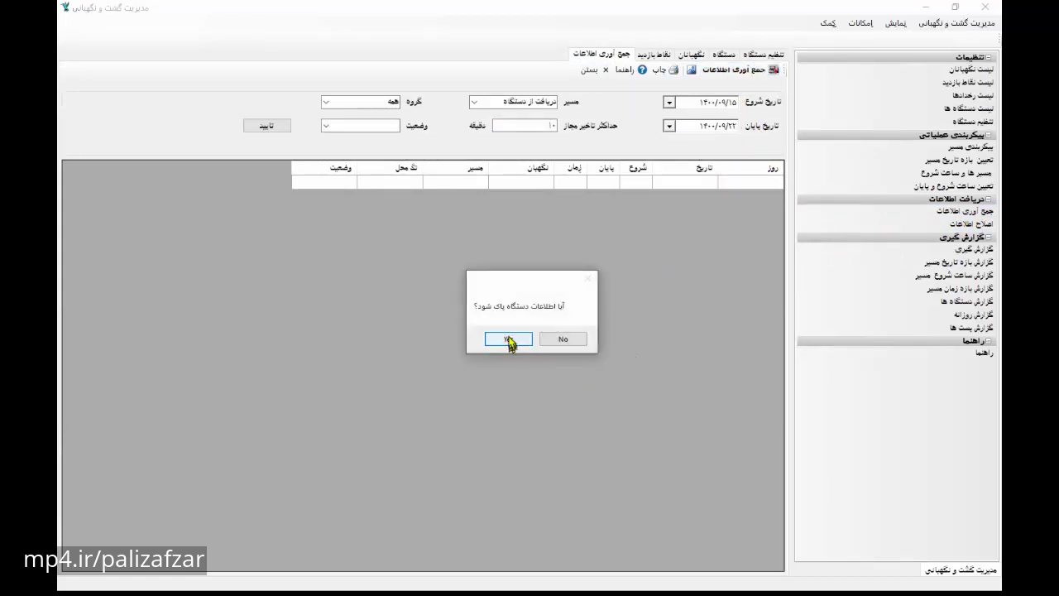
left_click(513, 346)
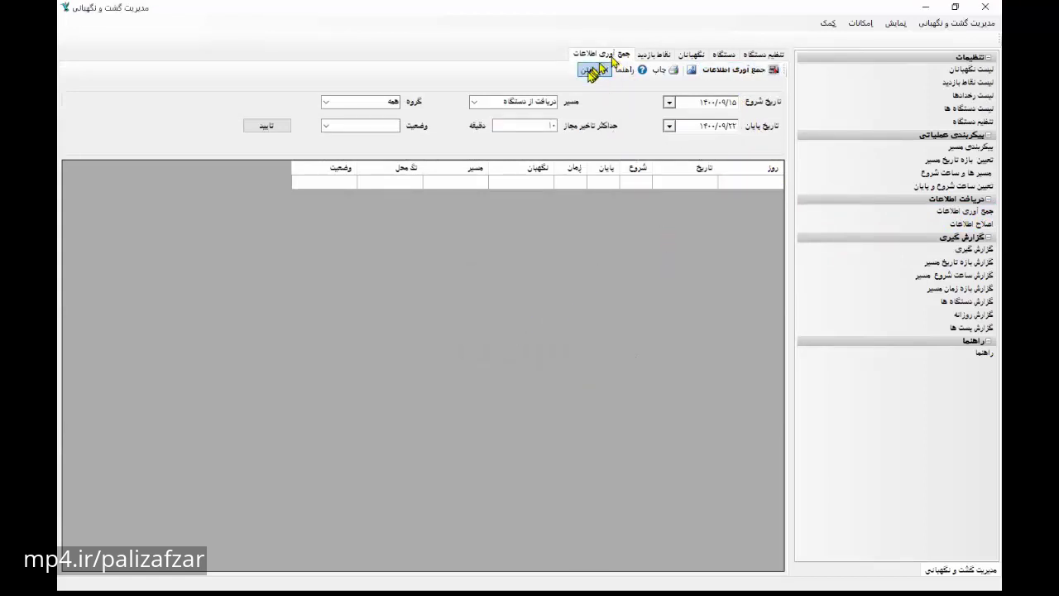
left_click(589, 70)
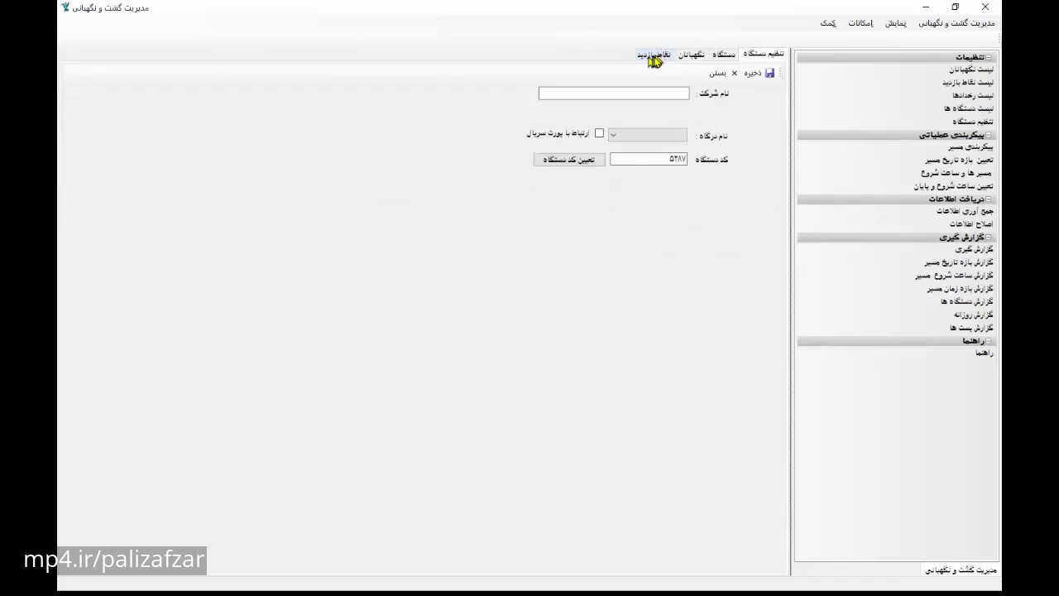
Receive the first checkpoint tag from the device into the visit points list, name its location درب ۱, and save
left_click(654, 53)
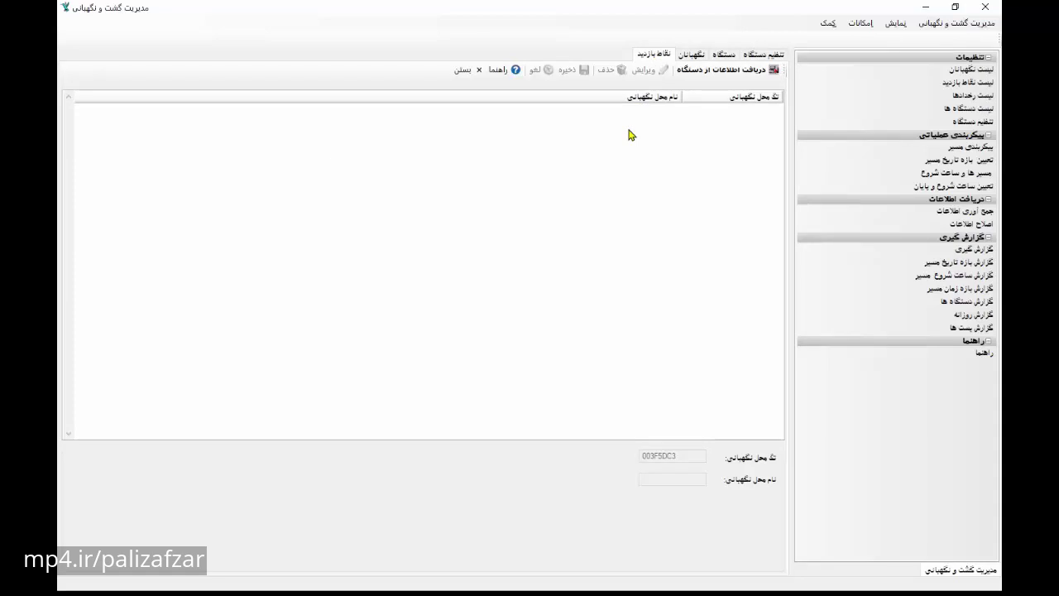
left_click(749, 77)
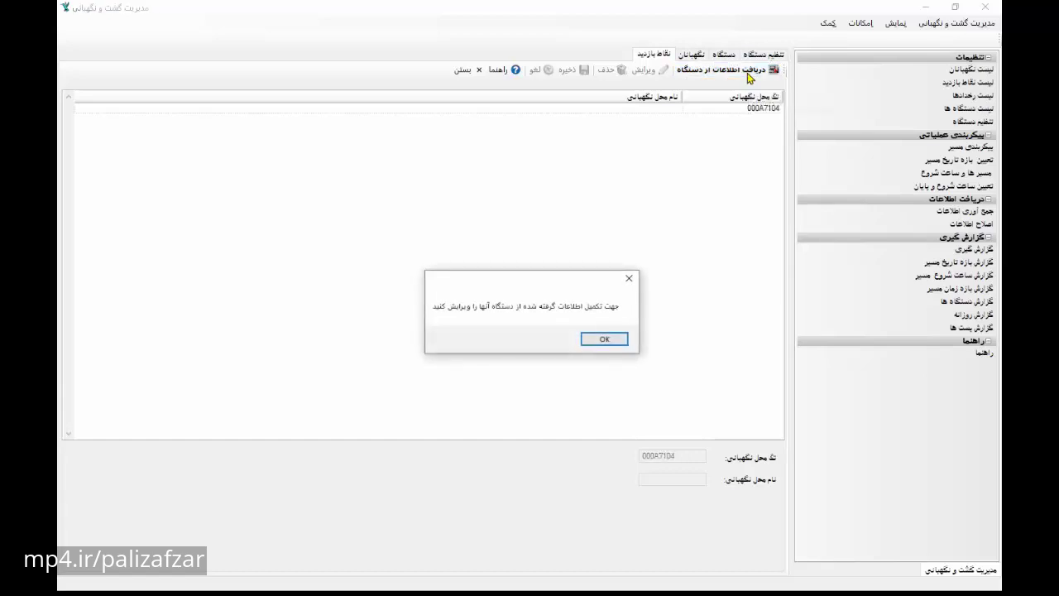
left_click(605, 344)
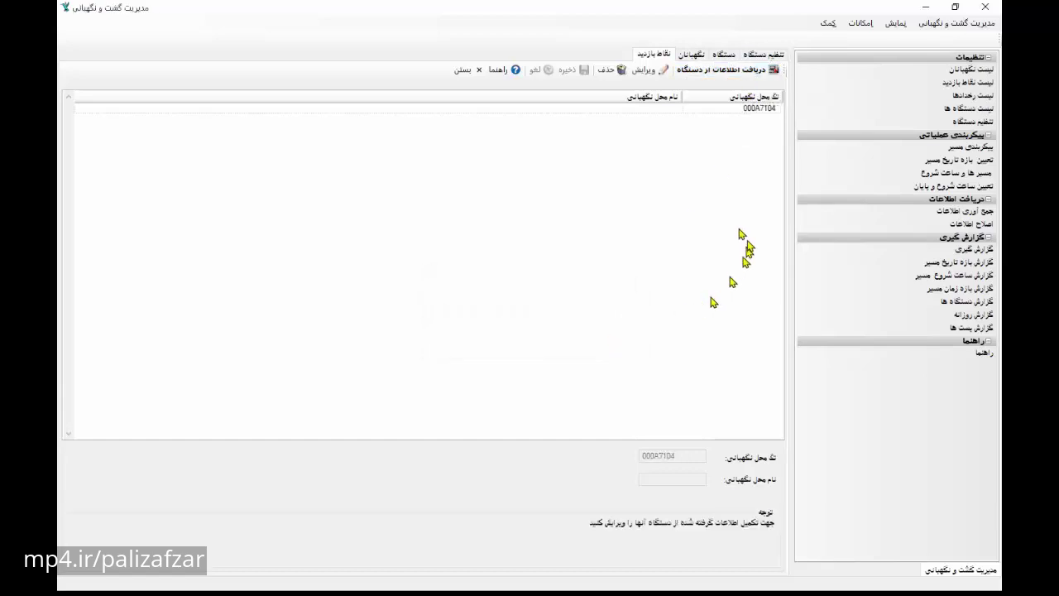
left_click(763, 115)
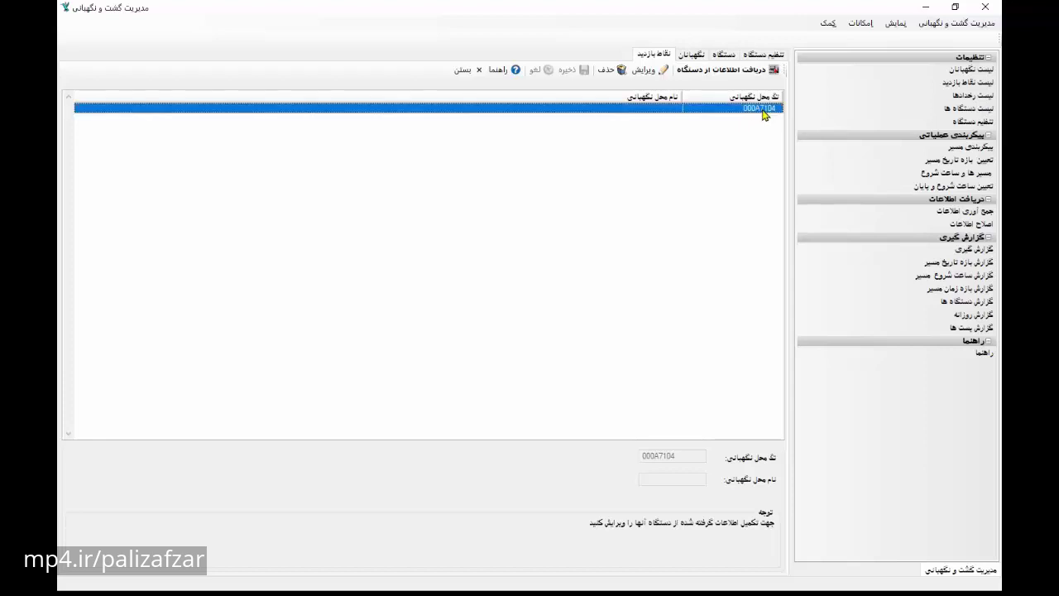
left_click(643, 69)
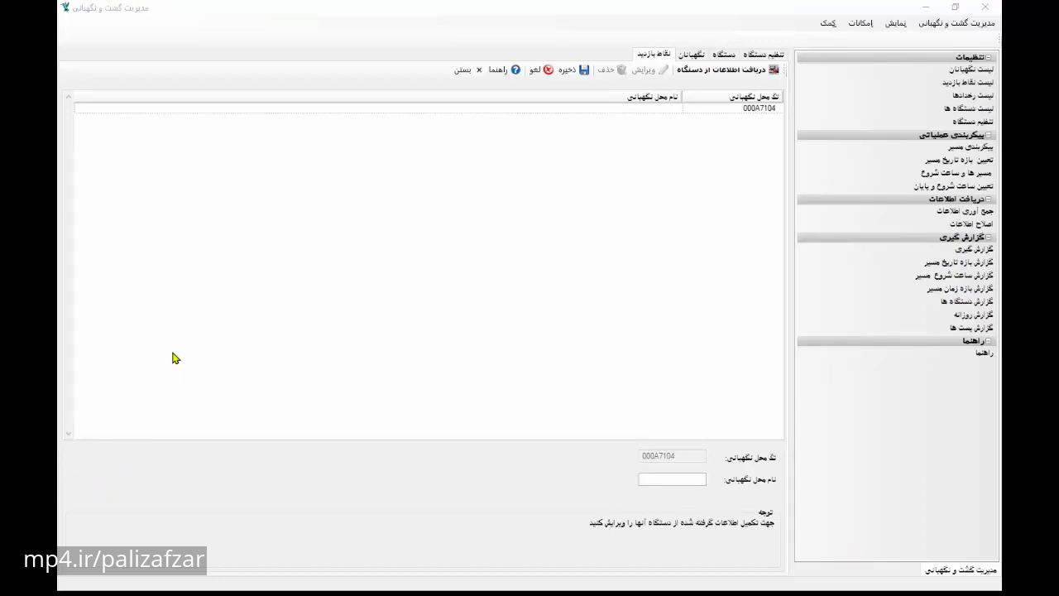
left_click(695, 478)
type("درب ا")
left_click(569, 71)
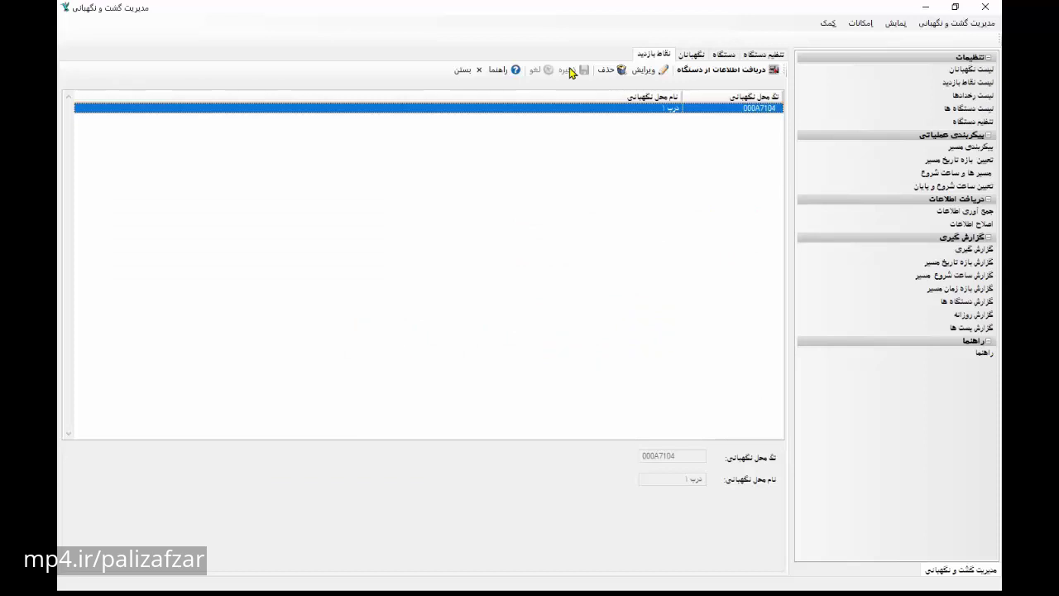
Receive the second checkpoint tag from the device, name its location درب ۲, and save
left_click(732, 72)
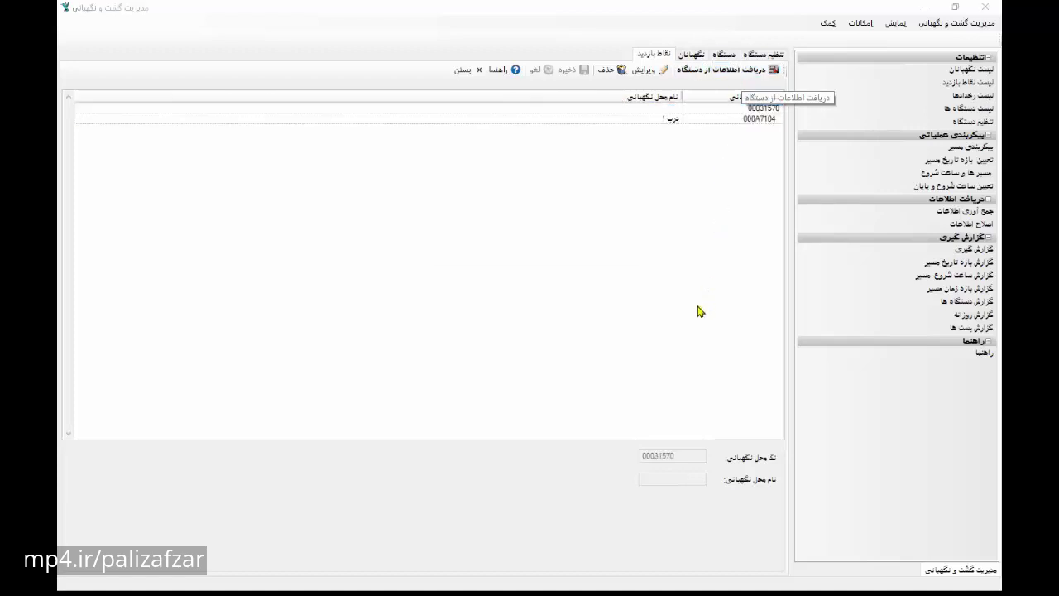
left_click(619, 341)
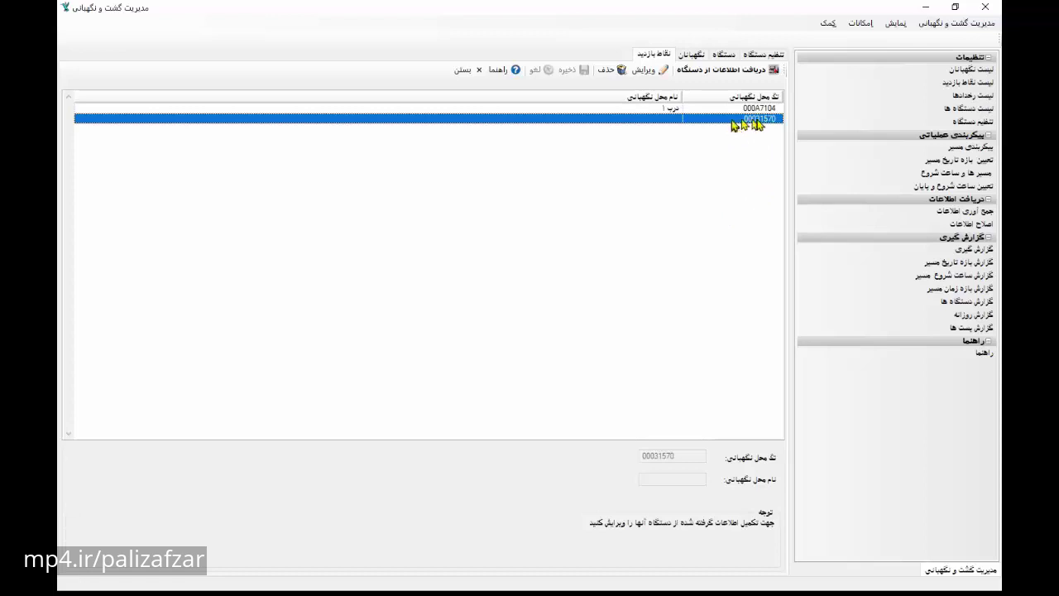
left_click(652, 71)
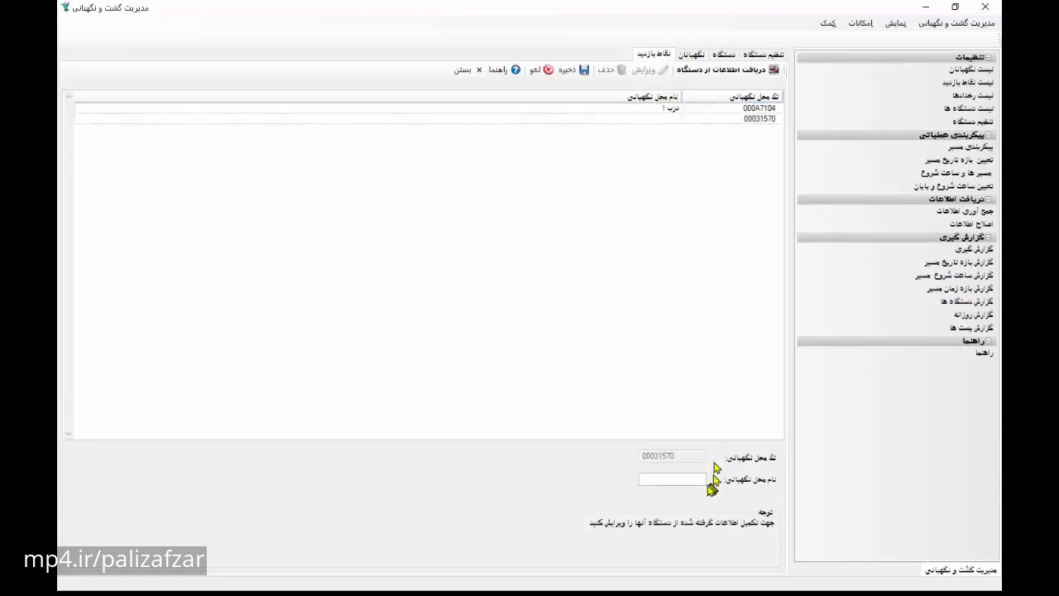
left_click(693, 479)
type("درب ۲")
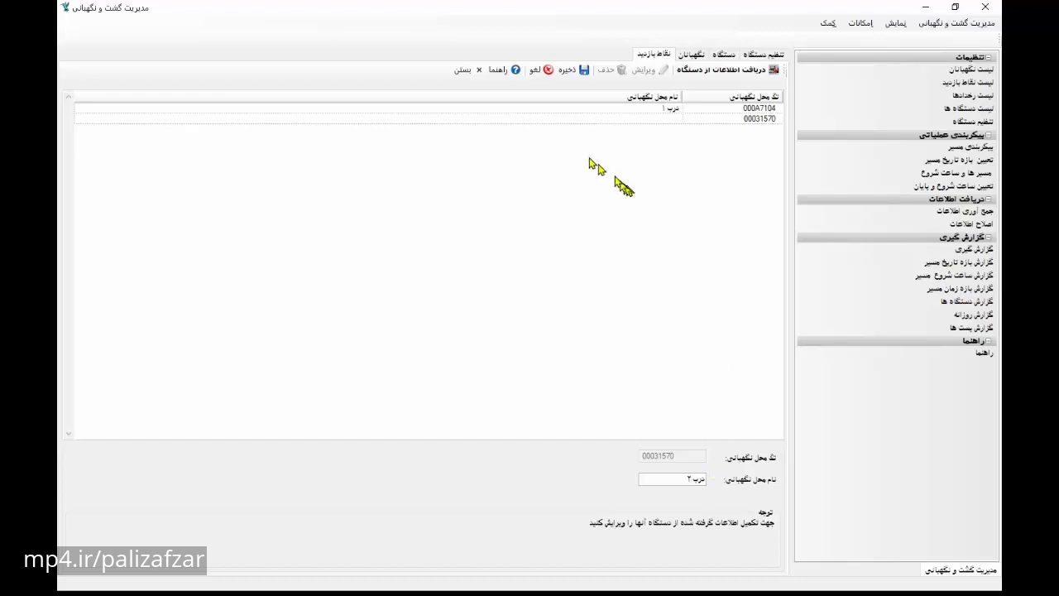
left_click(566, 71)
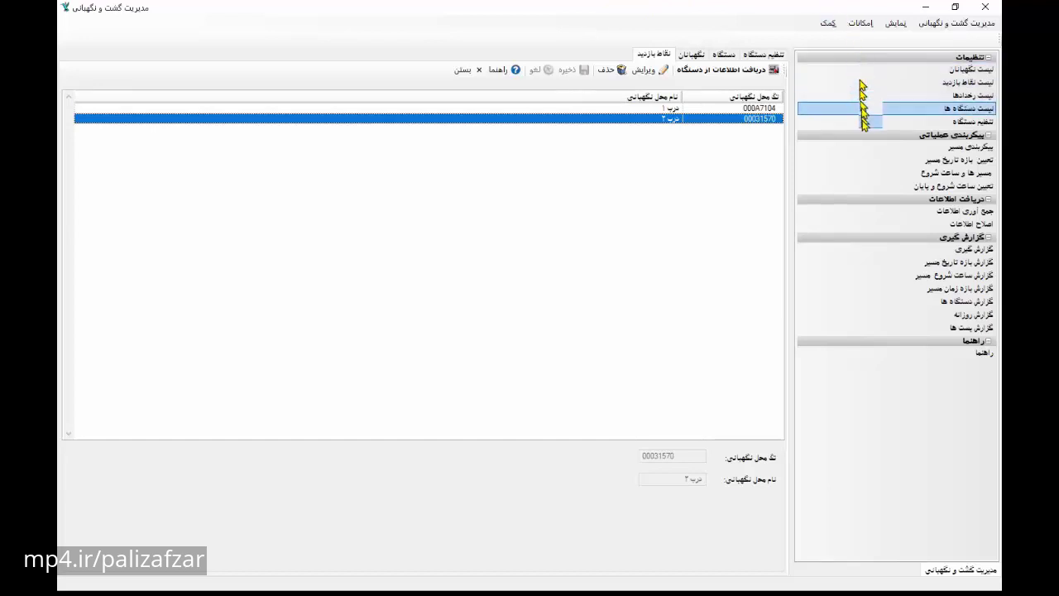
Collapse the settings, data retrieval and reporting groups, and open route configuration (پیکربندی مسیر) under پیکربندی عملیاتی
left_click(988, 60)
left_click(991, 70)
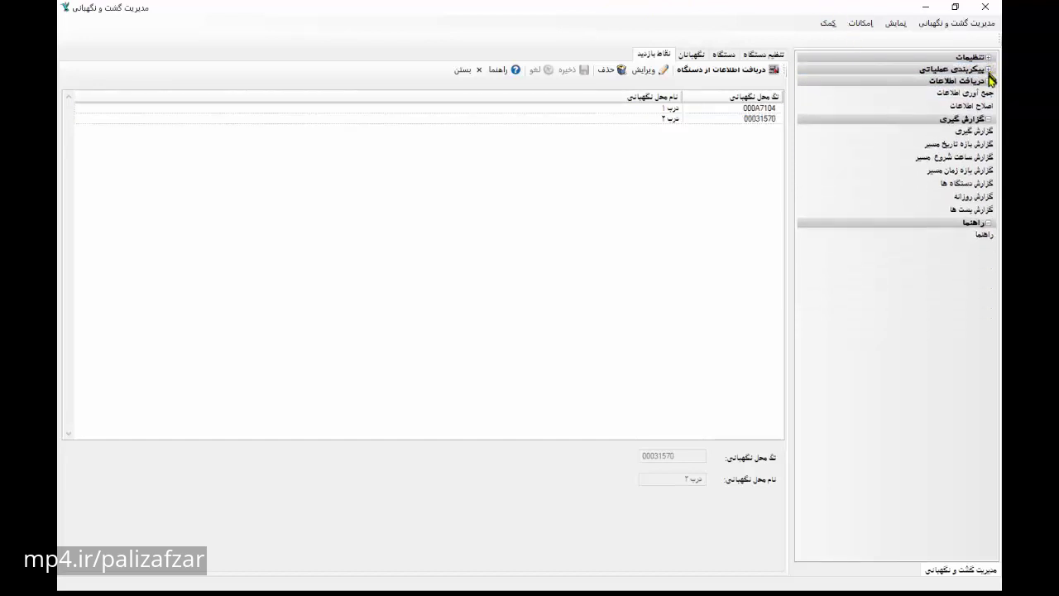
left_click(992, 82)
left_click(989, 93)
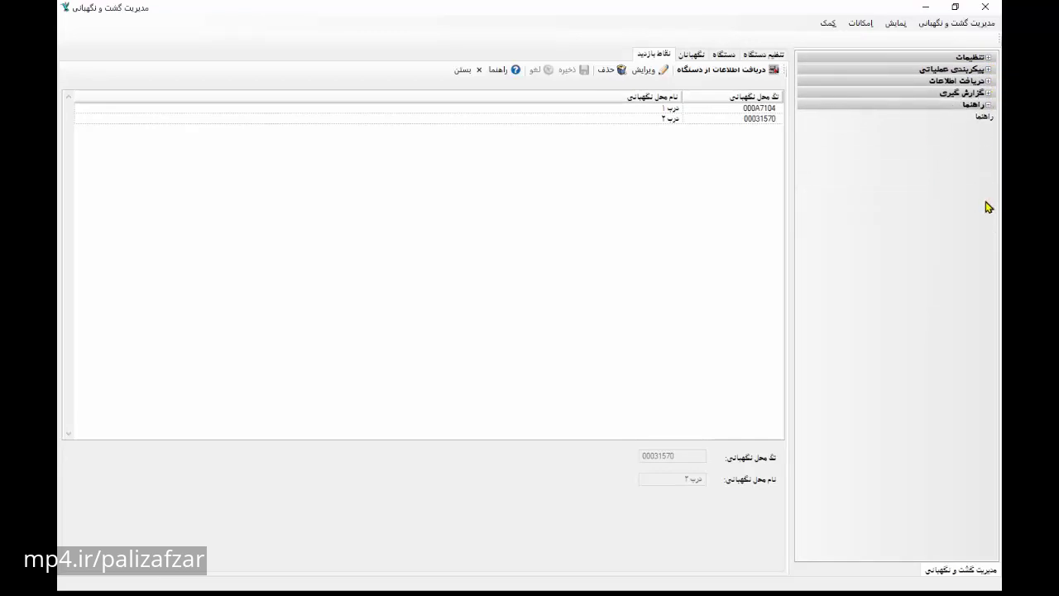
left_click(965, 72)
left_click(966, 79)
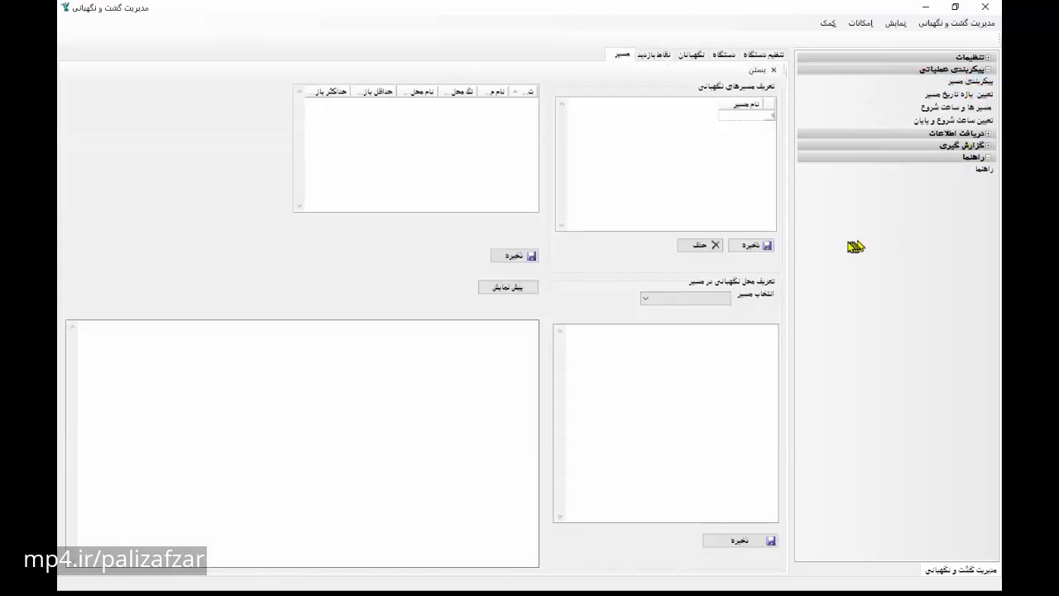
Define a guard route named گشت زنی and save it
left_click(750, 117)
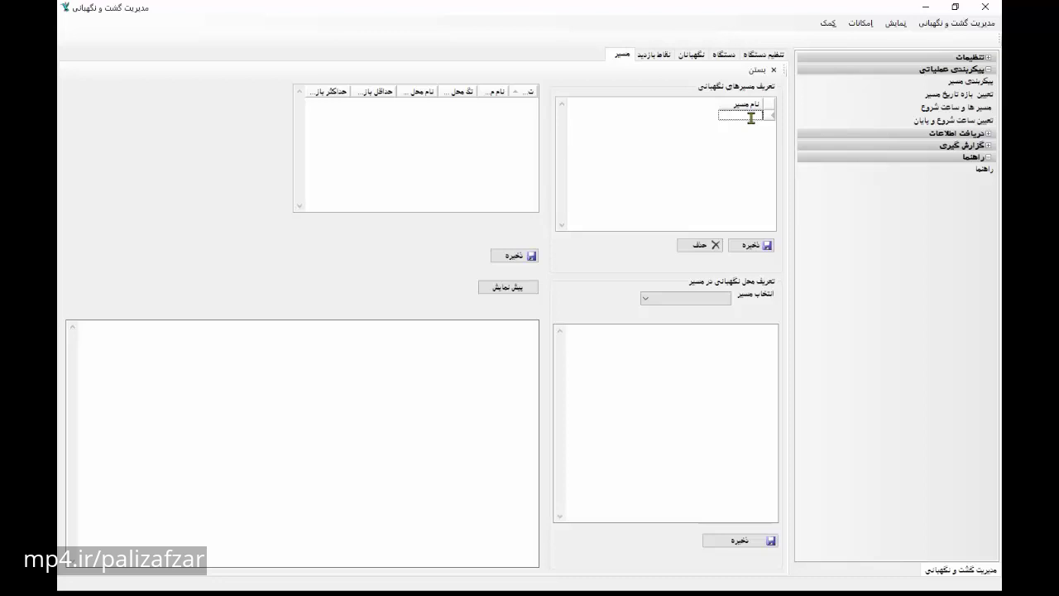
type("گشت زنی")
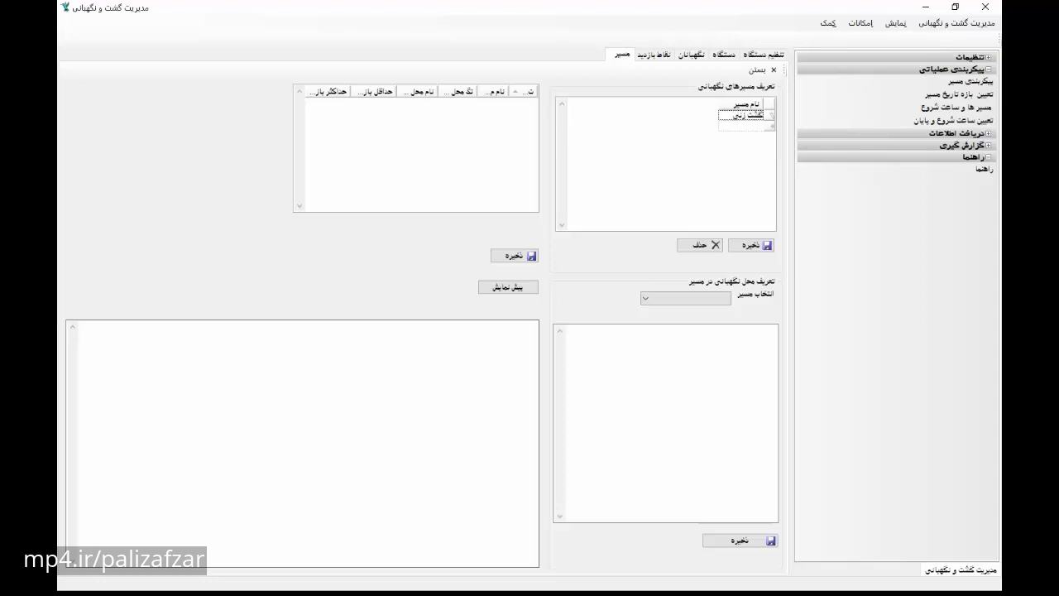
left_click(764, 245)
Assign the checkpoints درب ۱ and درب ۲ to the route گشت زنی and save
left_click(704, 298)
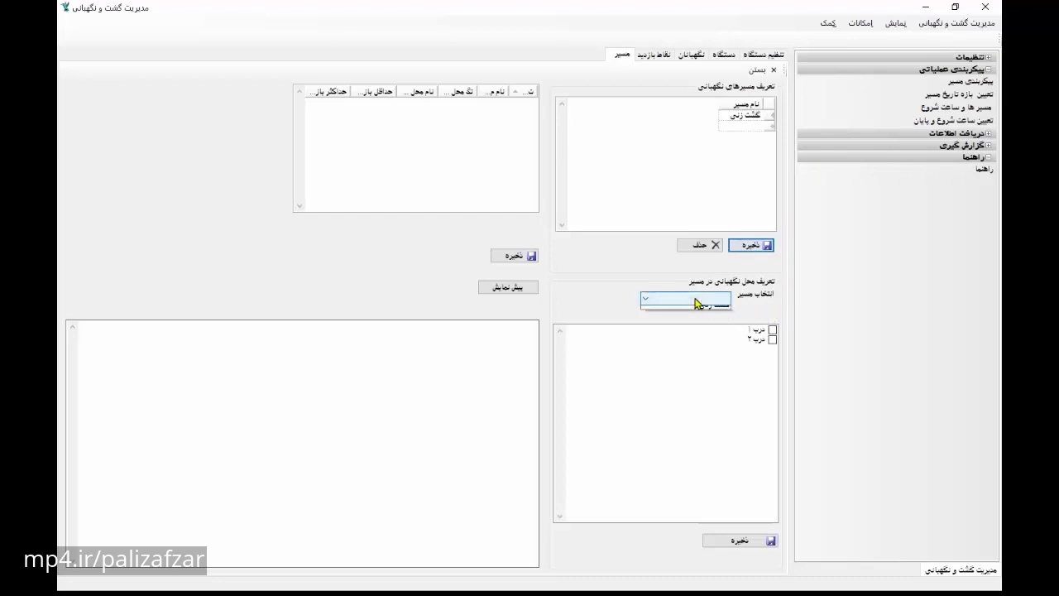
left_click(702, 309)
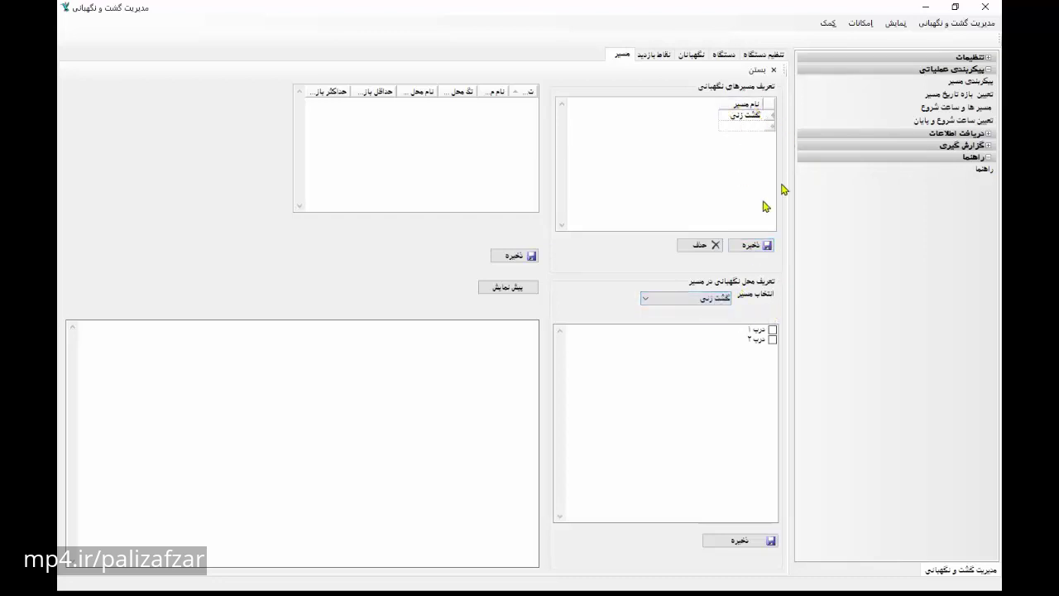
left_click(772, 330)
left_click(772, 329)
left_click(772, 340)
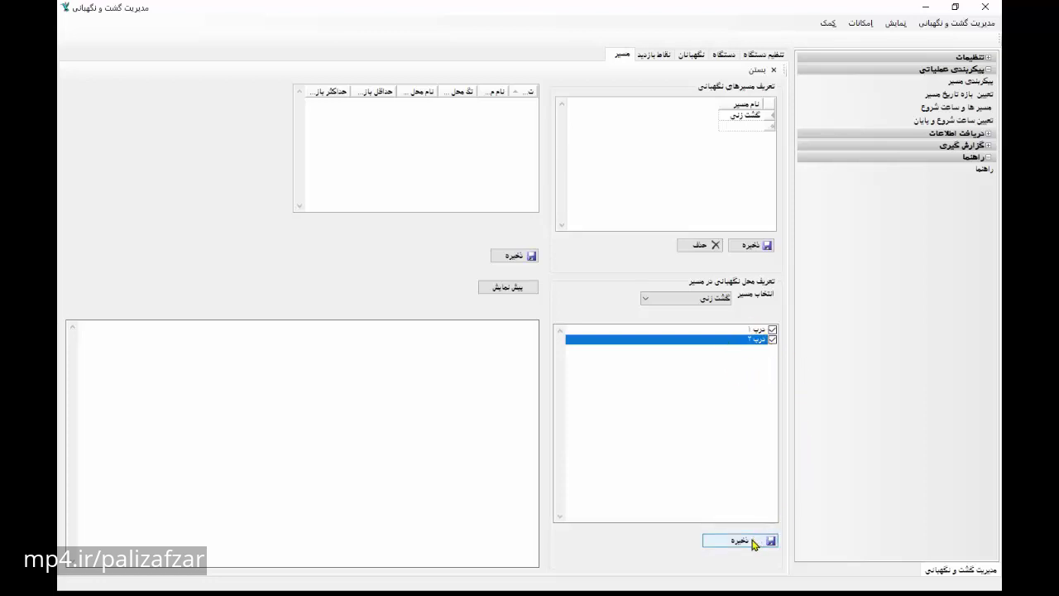
left_click(749, 246)
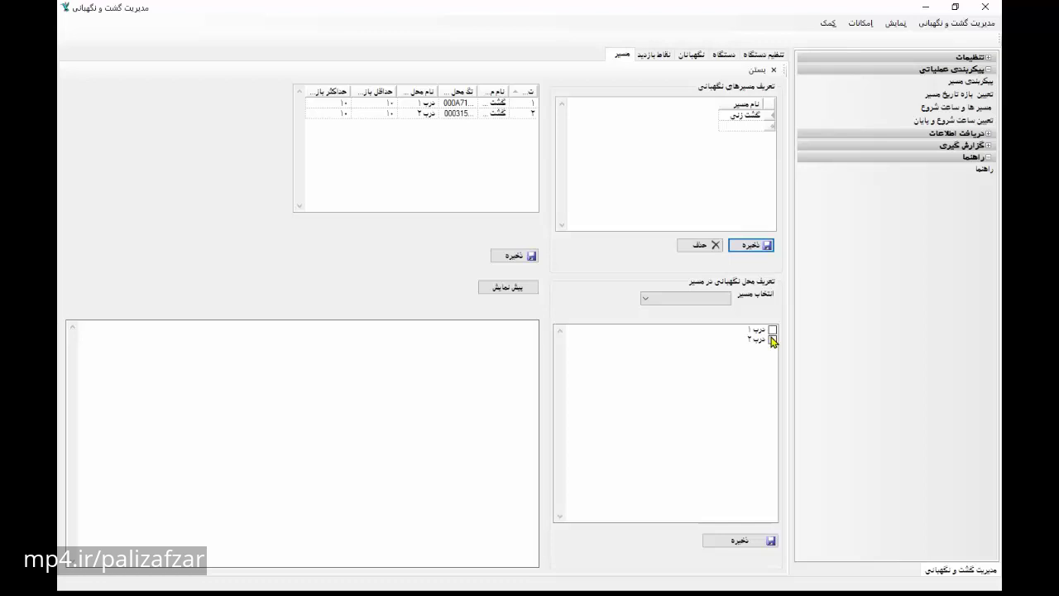
Collapse پیکربندی عملیاتی, open جمع آوری اطلاعات, and collect device data for ۱۴۰۰/۰۹/۱۵ to ۱۴۰۰/۰۹/۲۲, agreeing to clear the device's data
left_click(989, 70)
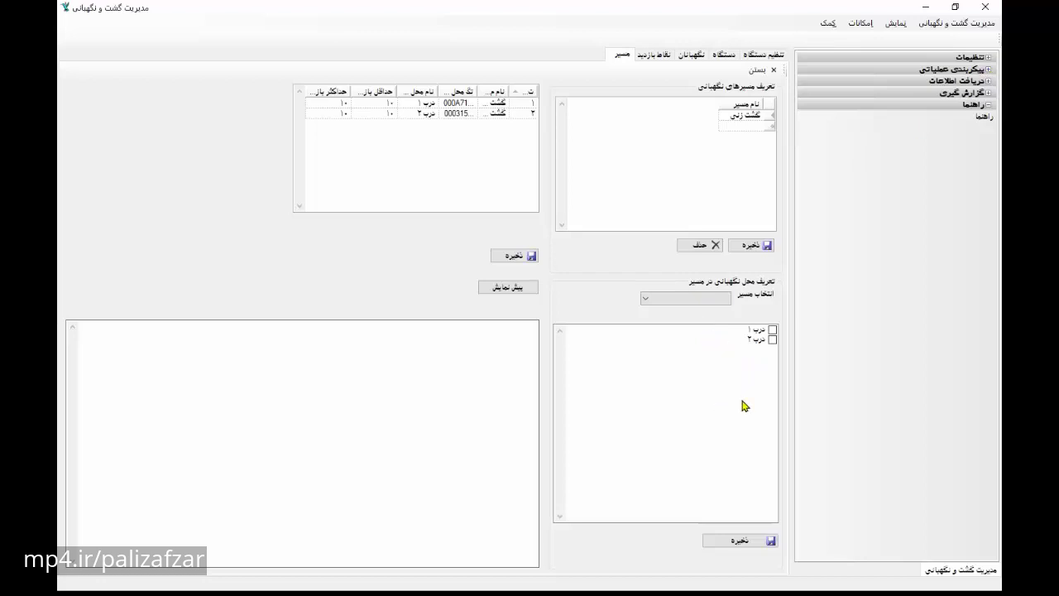
left_click(953, 84)
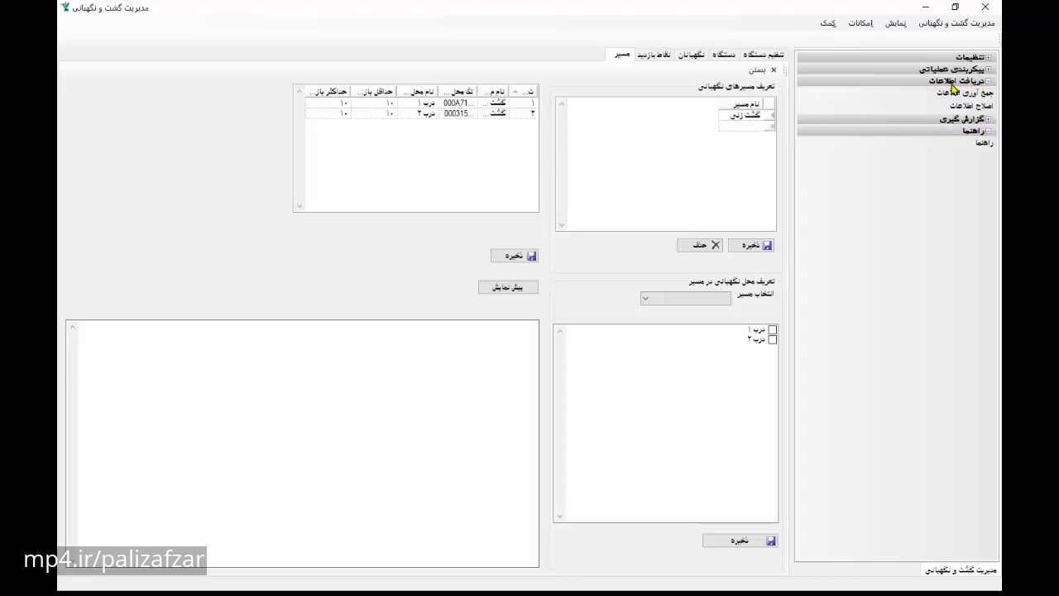
left_click(960, 94)
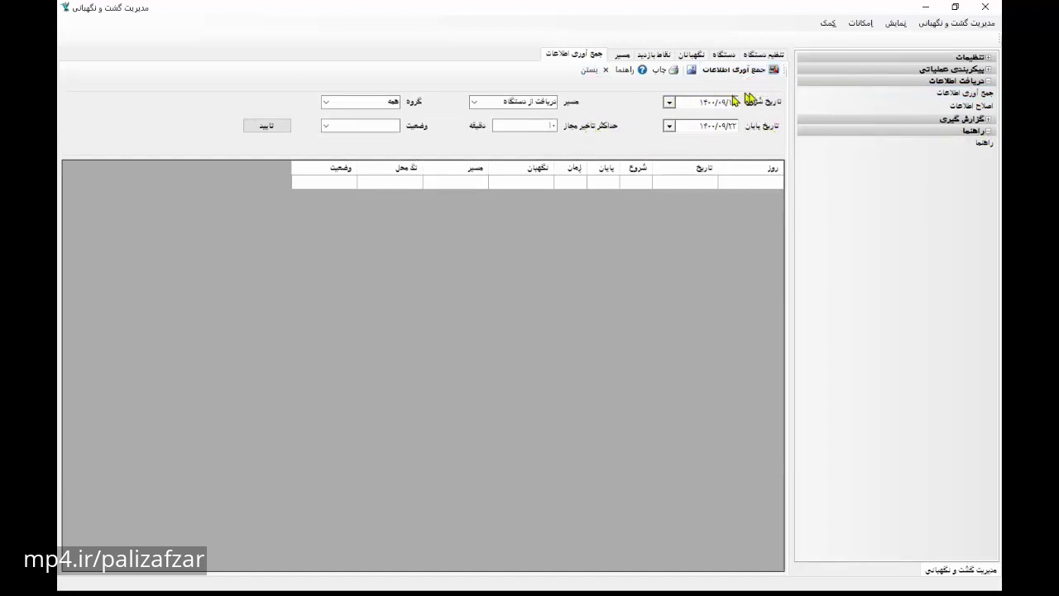
left_click(709, 125)
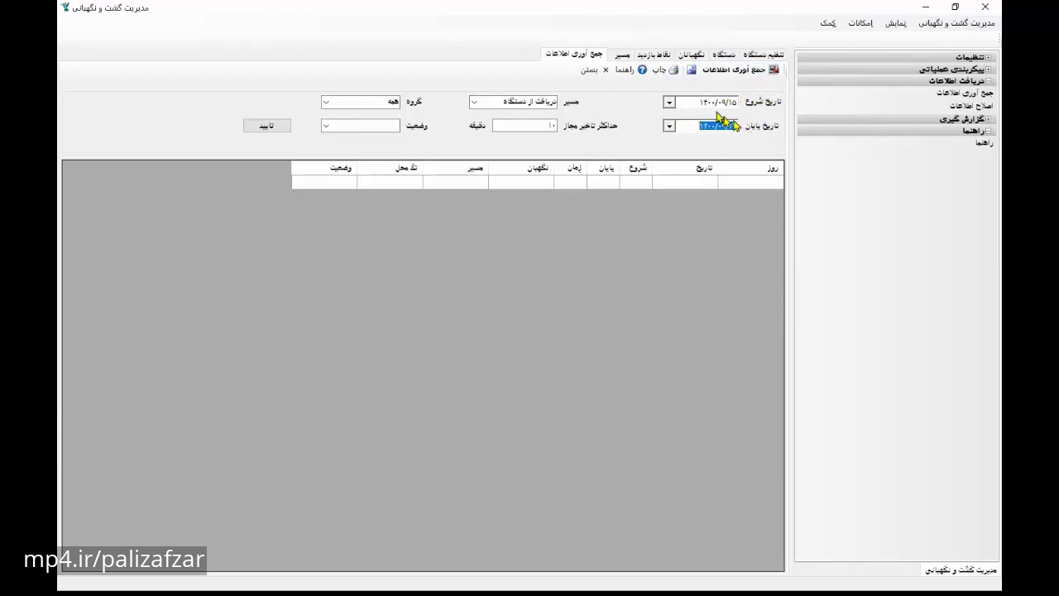
left_click(708, 102)
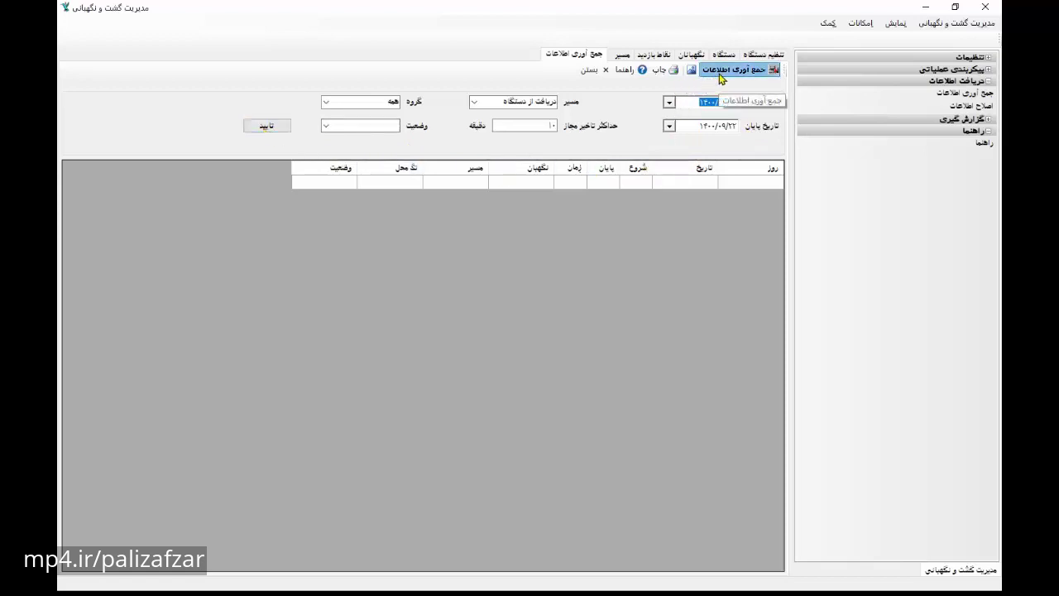
left_click(720, 76)
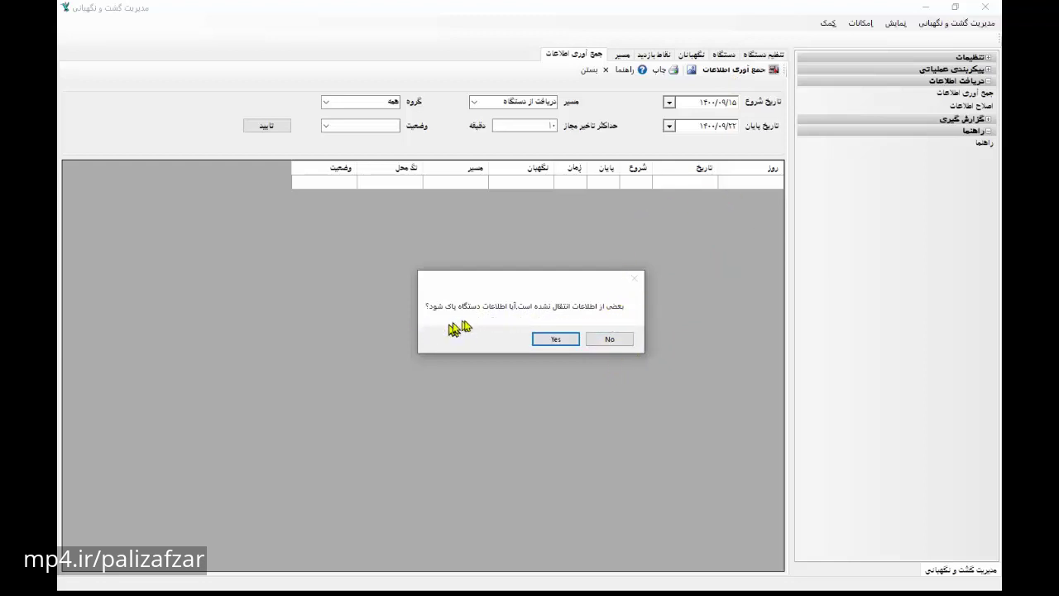
left_click(553, 342)
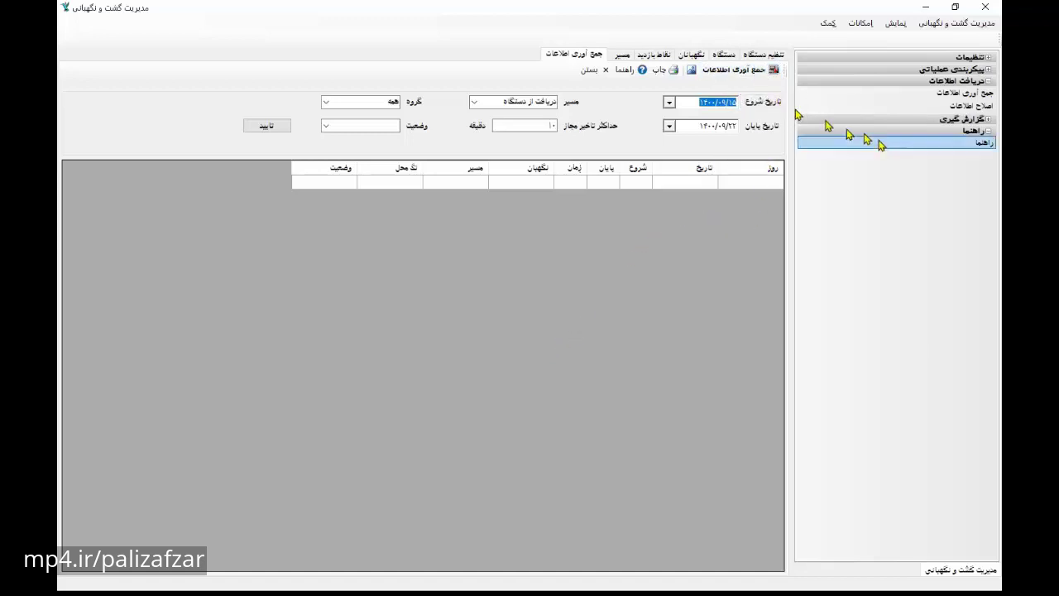
Generate the اطلاعات دستگاه report from گزارش گیری and examine its guard and checkpoint card events in the enlarged preview
left_click(986, 120)
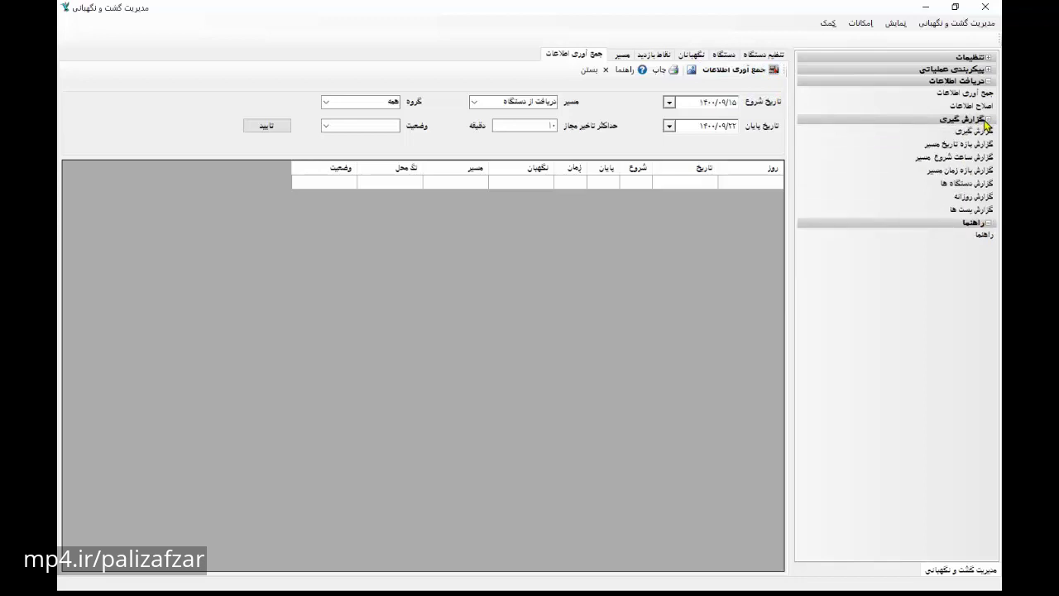
left_click(958, 133)
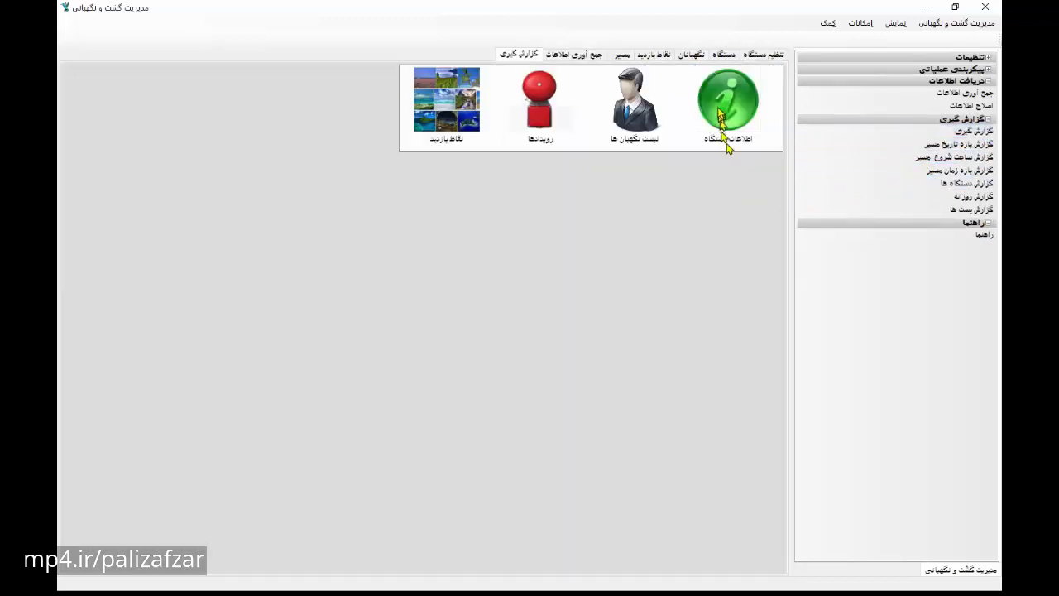
double_click(721, 106)
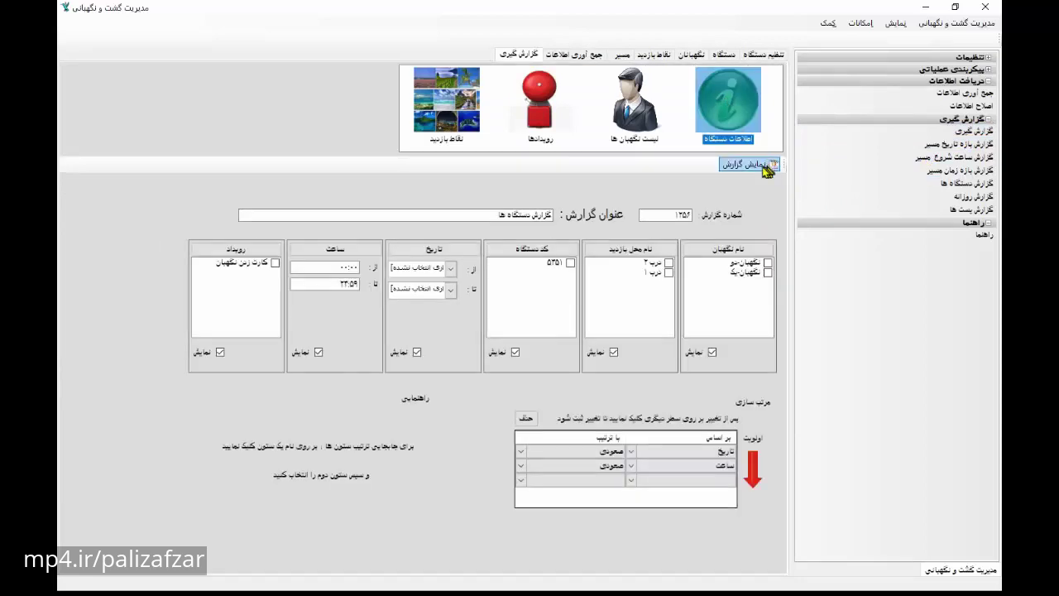
left_click(758, 168)
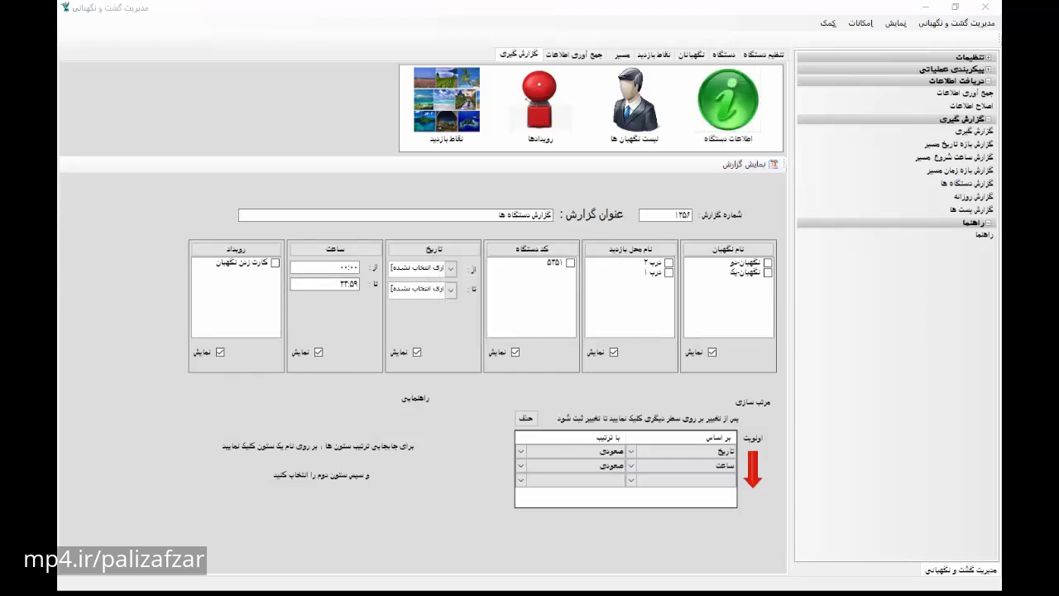
left_click_drag(343, 208, 520, 6)
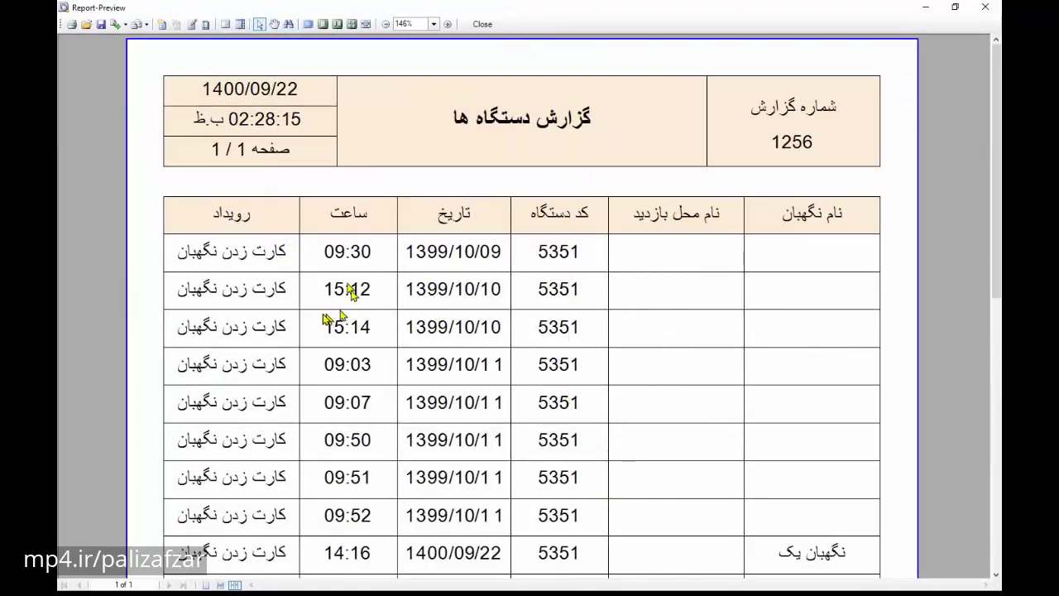
scroll(327, 319, "down", 2)
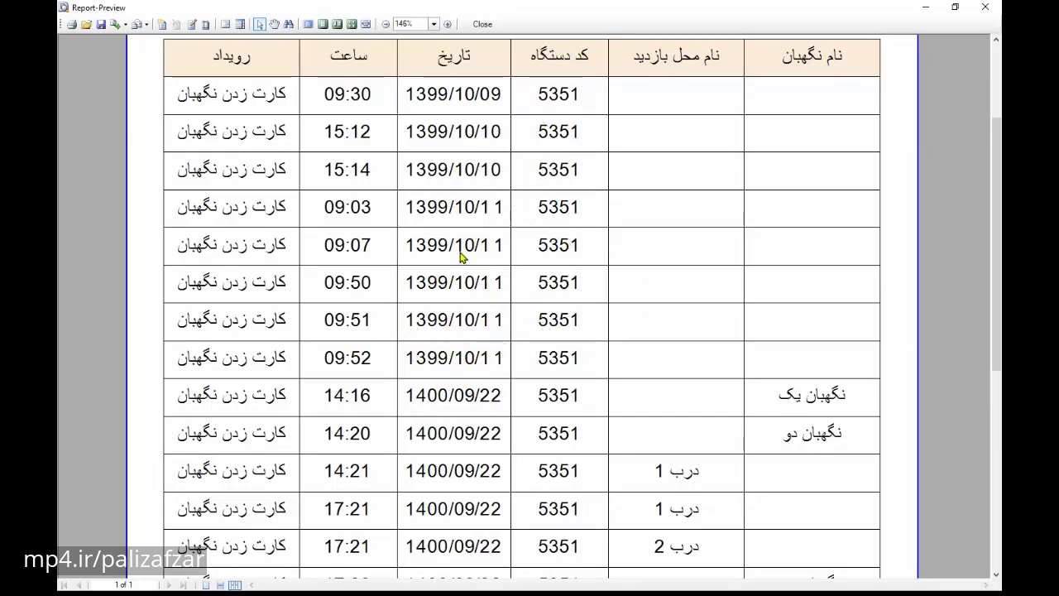
scroll(460, 257, "down", 2)
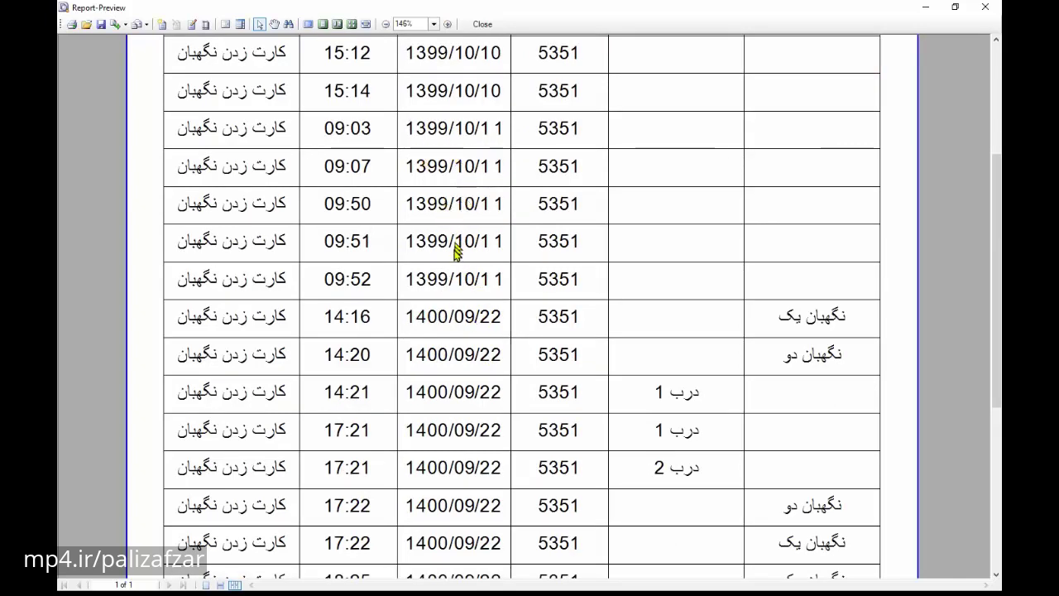
scroll(513, 285, "down", 4)
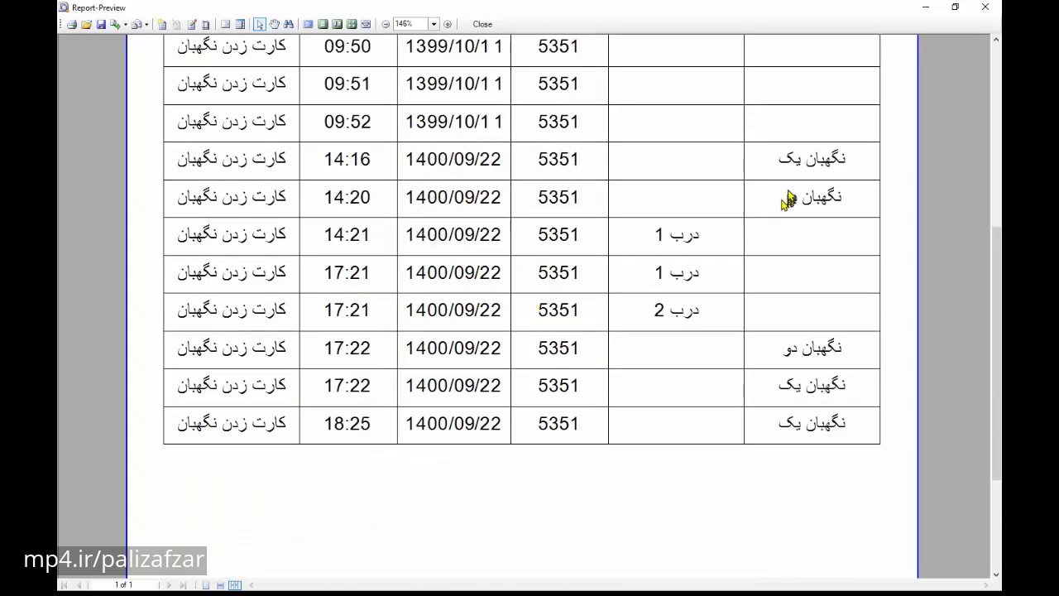
scroll(789, 199, "down", 2)
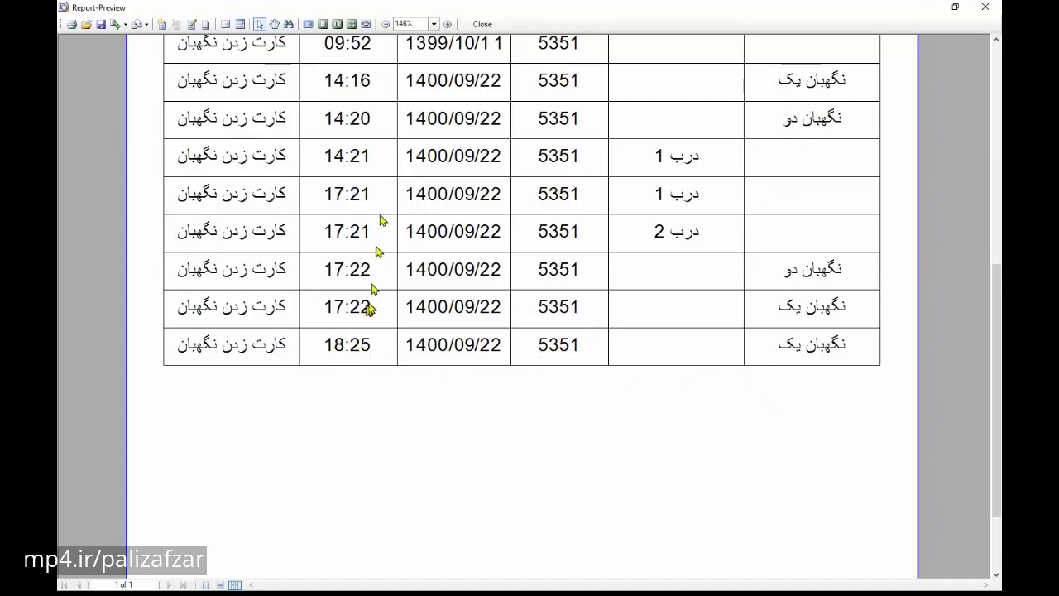
scroll(356, 104, "up", 1)
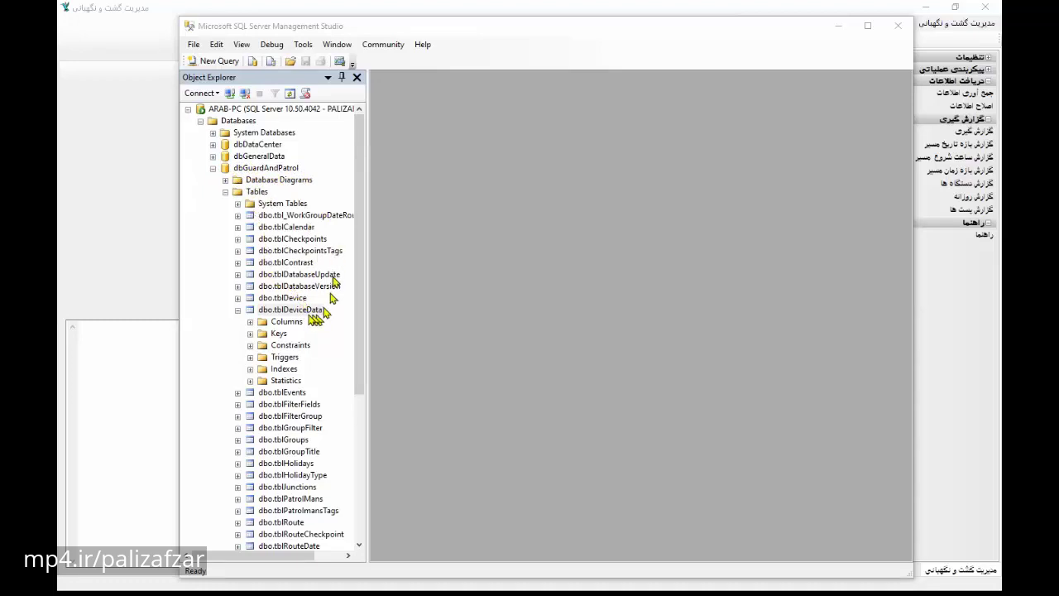
In SQL Server Management Studio, permanently delete all rows of dbo.tblDeviceData in dbGuardAndPatrol and minimize the window
left_click(312, 240)
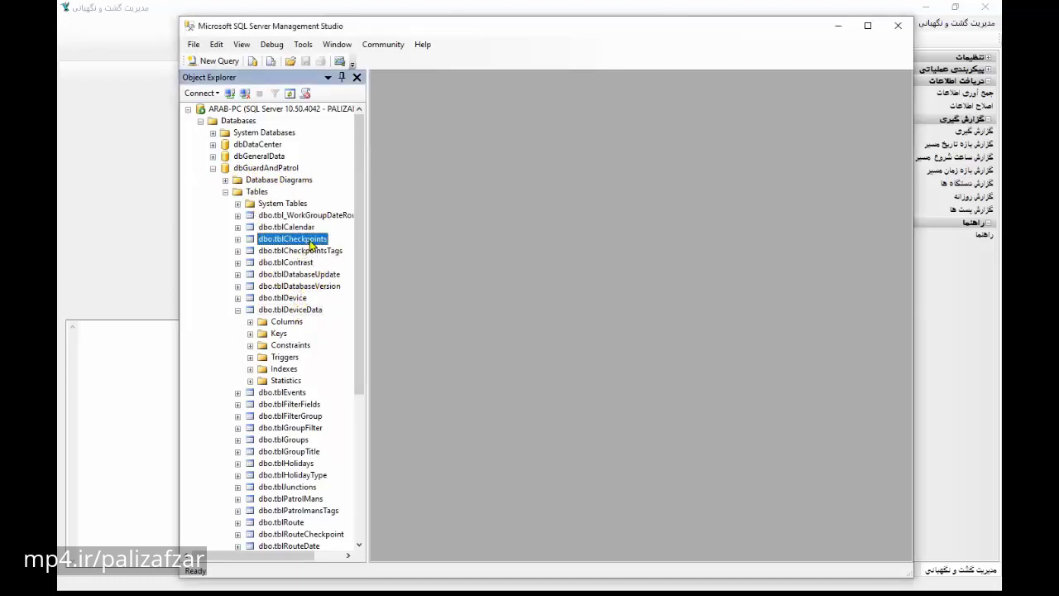
left_click(304, 309)
right_click(284, 309)
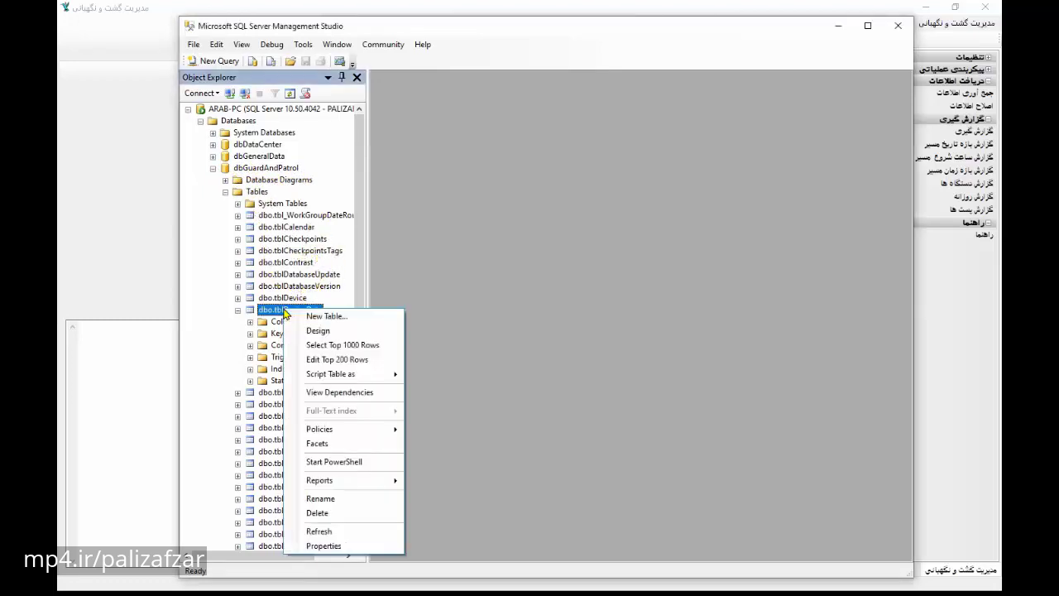
left_click(337, 359)
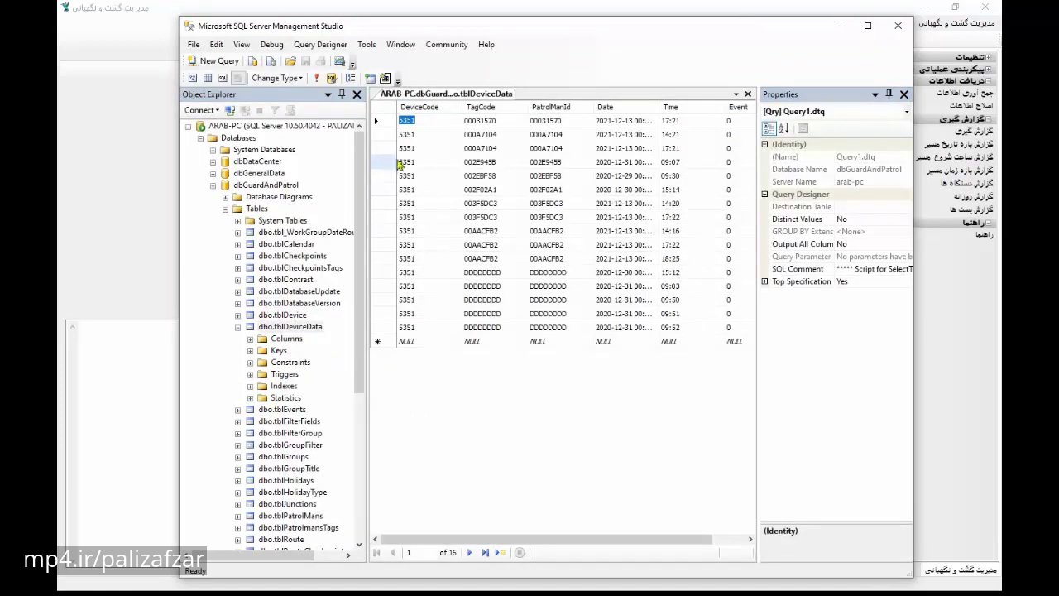
left_click_drag(385, 124, 388, 323)
key("Delete")
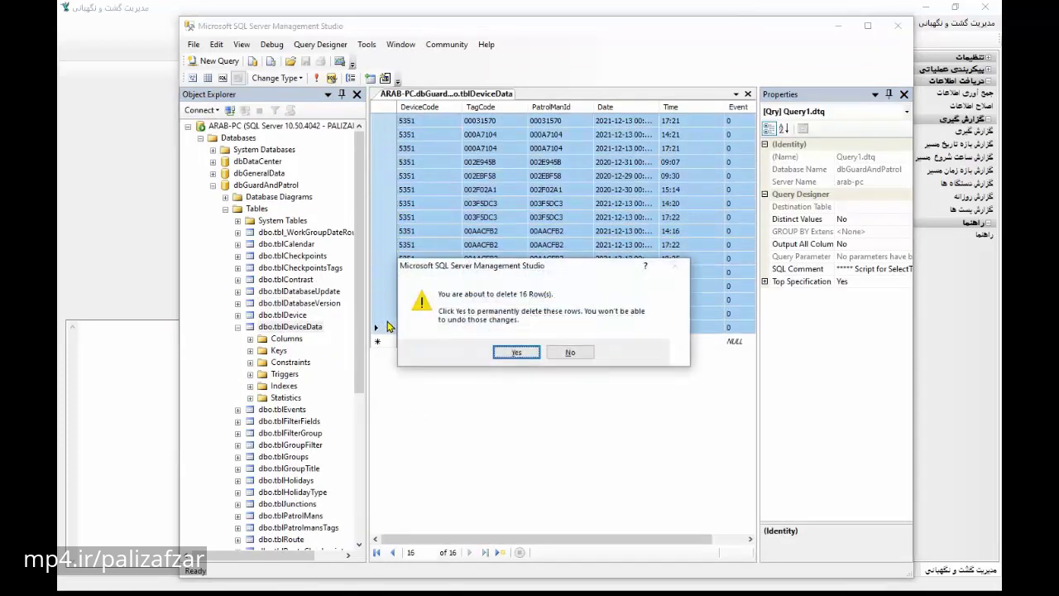
left_click(517, 353)
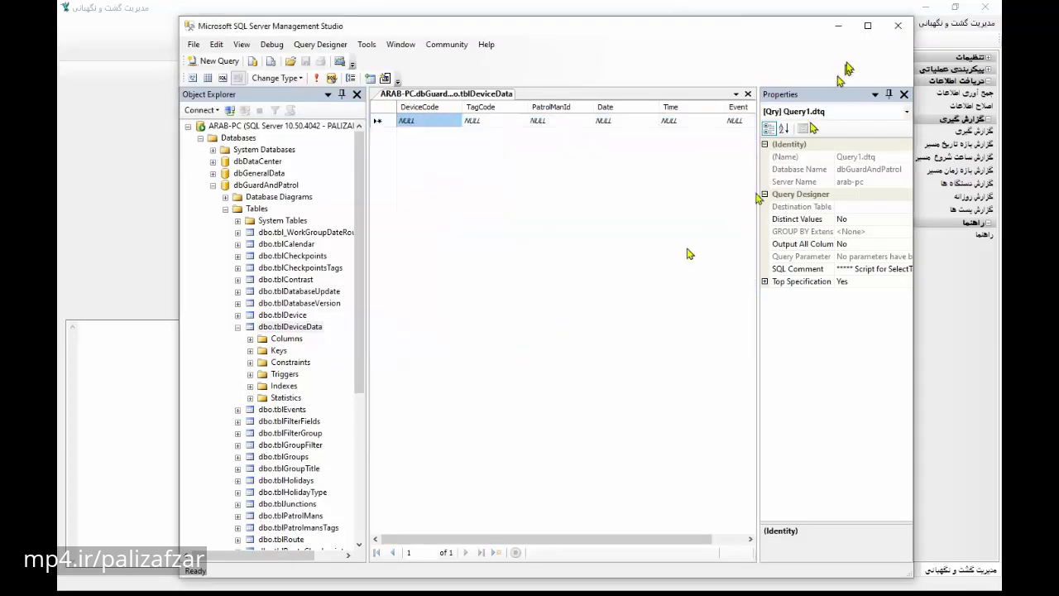
left_click(838, 30)
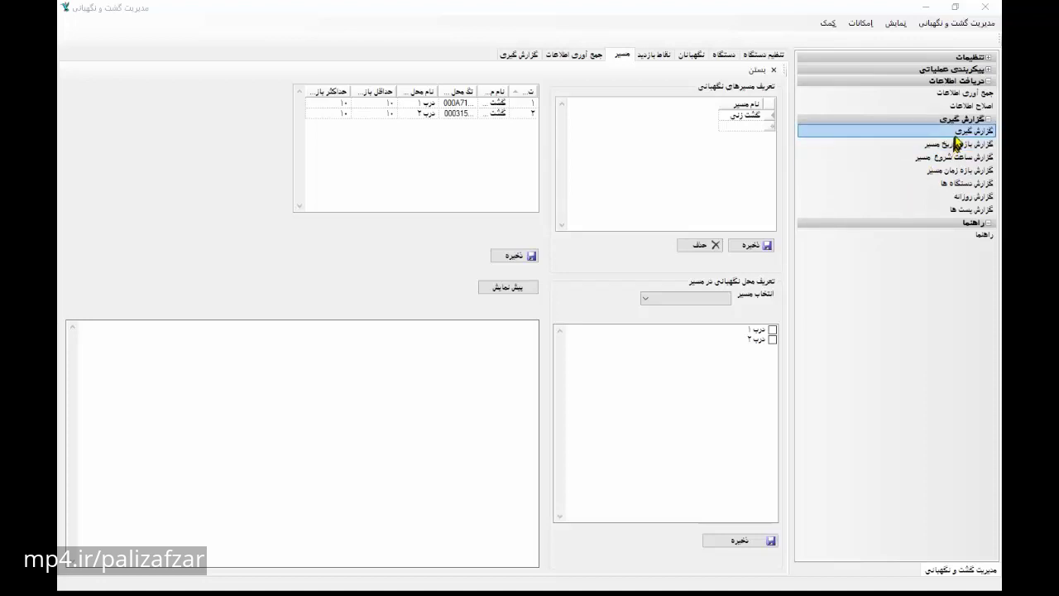
Return to جمع آوری اطلاعات in the guard and patrol software and start another device data collection for the existing date range
left_click(962, 93)
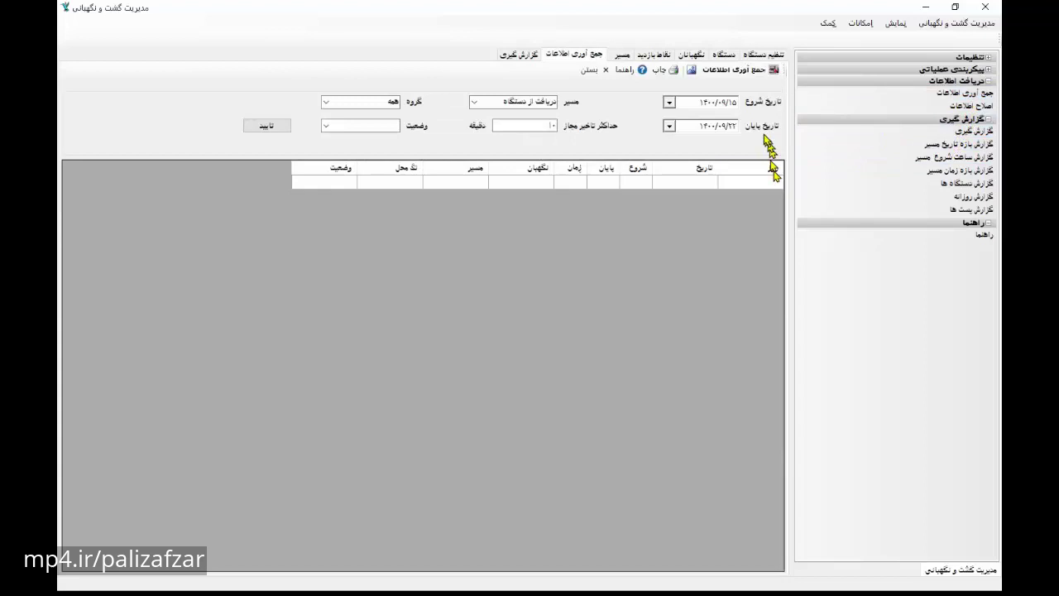
left_click(749, 72)
left_click(561, 345)
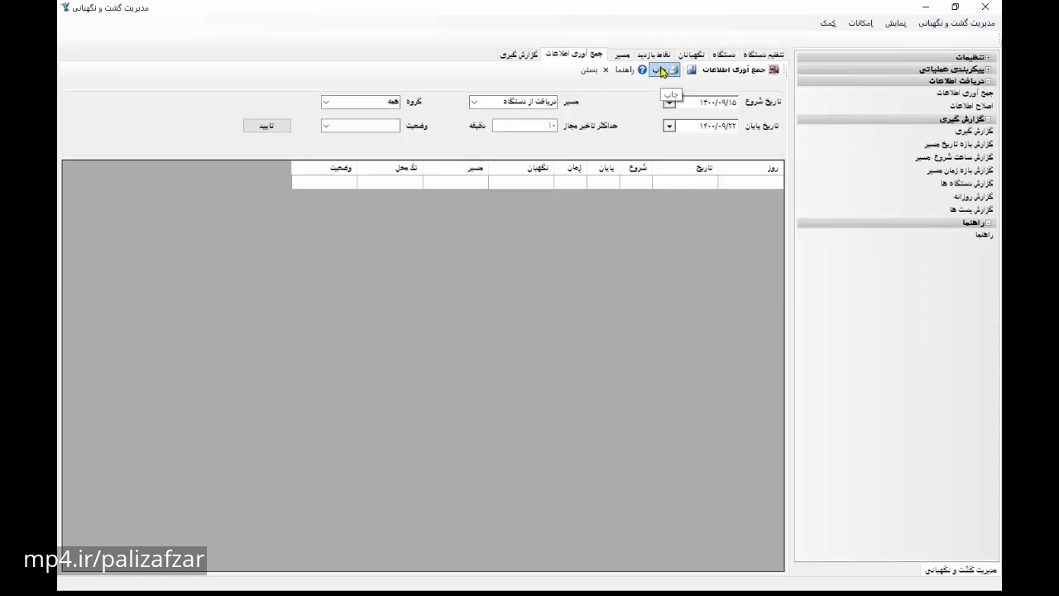
Run تعیین کد دستگاه in the device settings to determine the device code, and collect the device data again
left_click(762, 55)
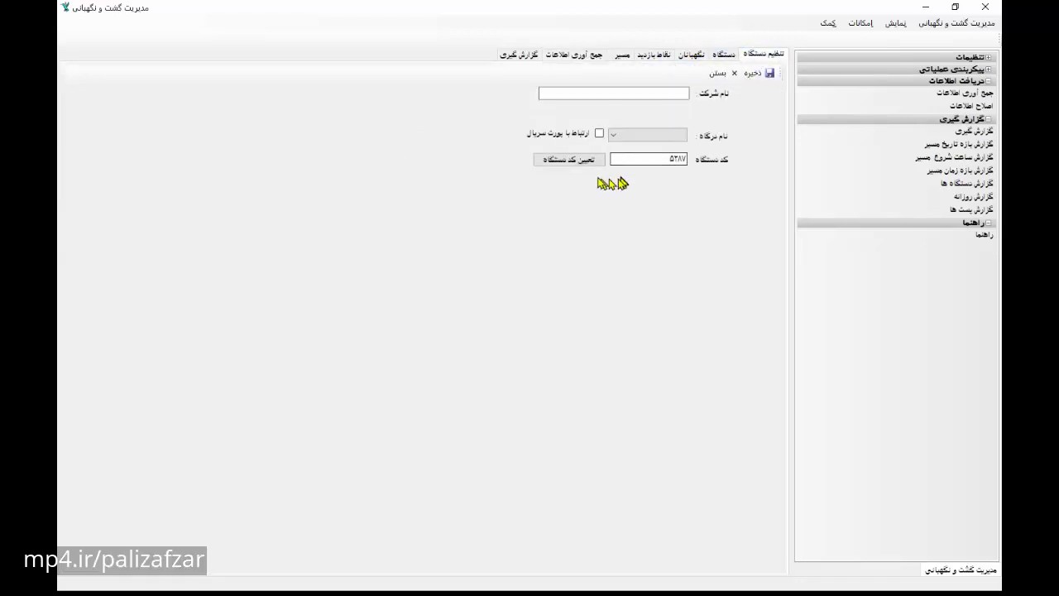
left_click(568, 159)
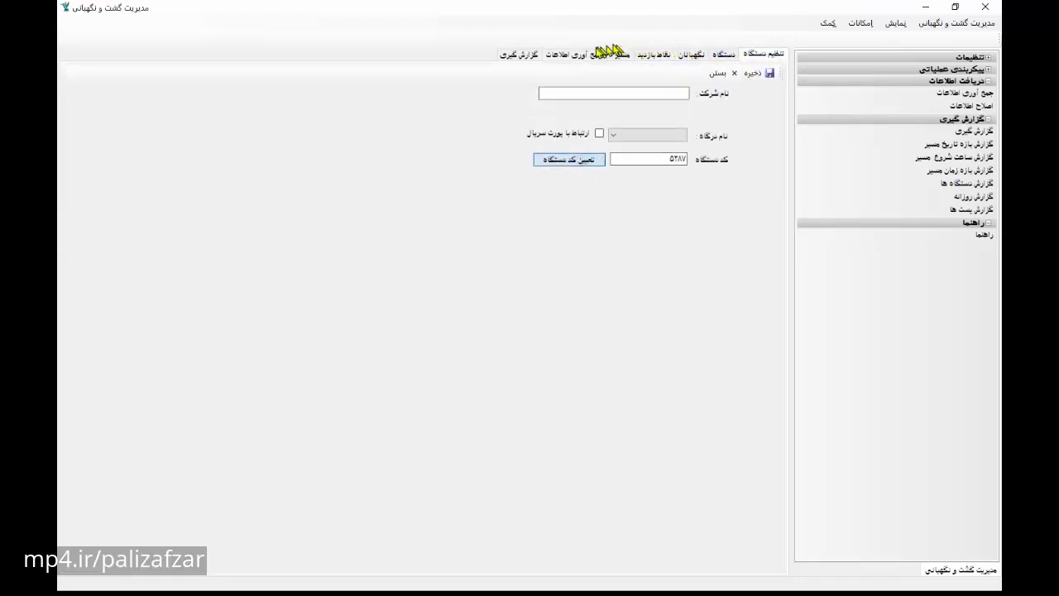
left_click(580, 58)
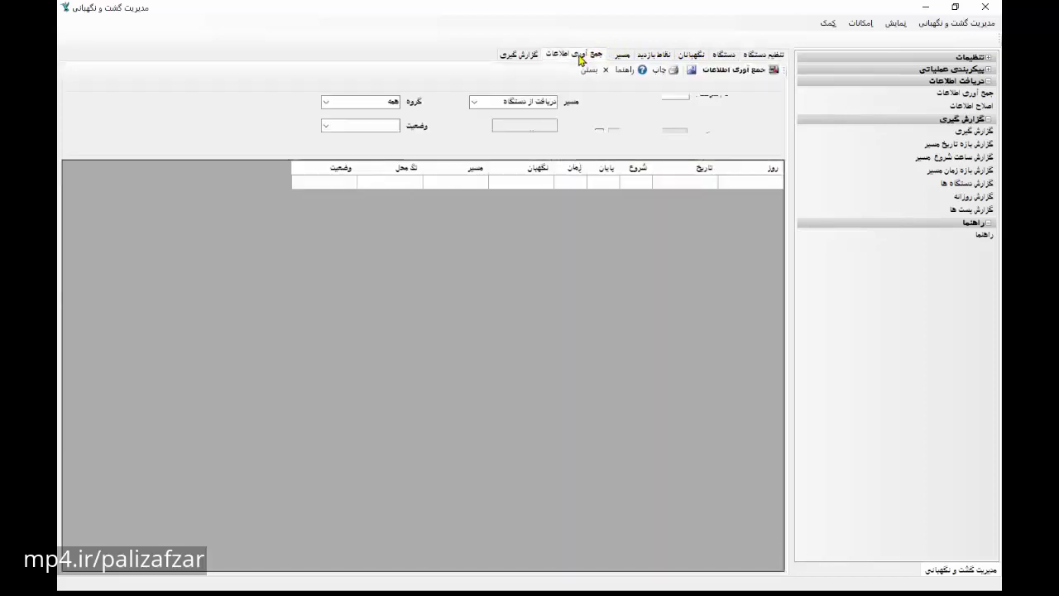
left_click(749, 75)
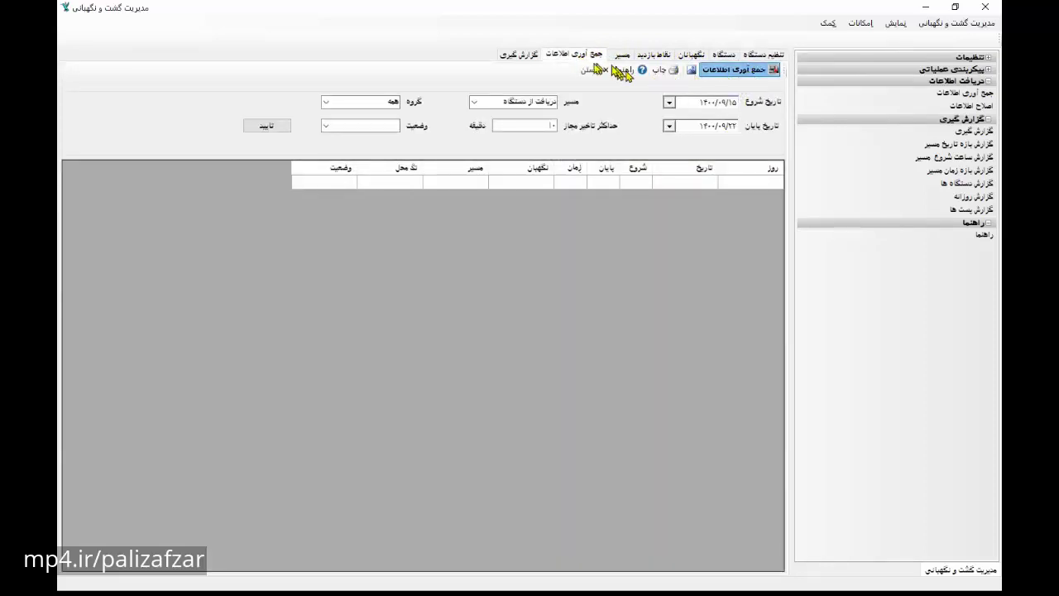
left_click(495, 337)
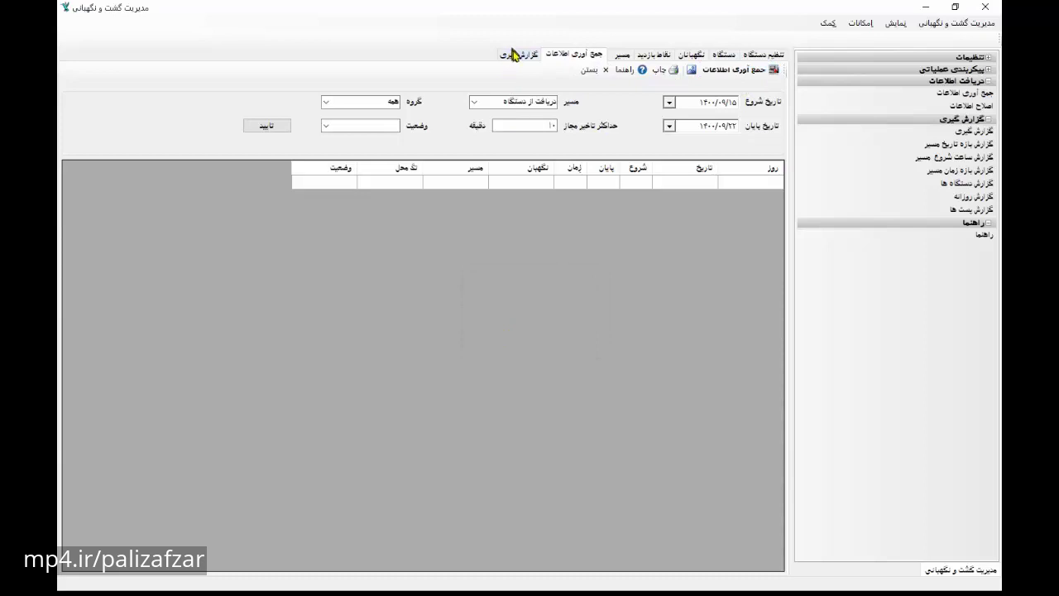
Preview the اطلاعات دستگاه report from the newly collected data, and return to the تنظیم دستگاه page
left_click(516, 53)
left_click(729, 107)
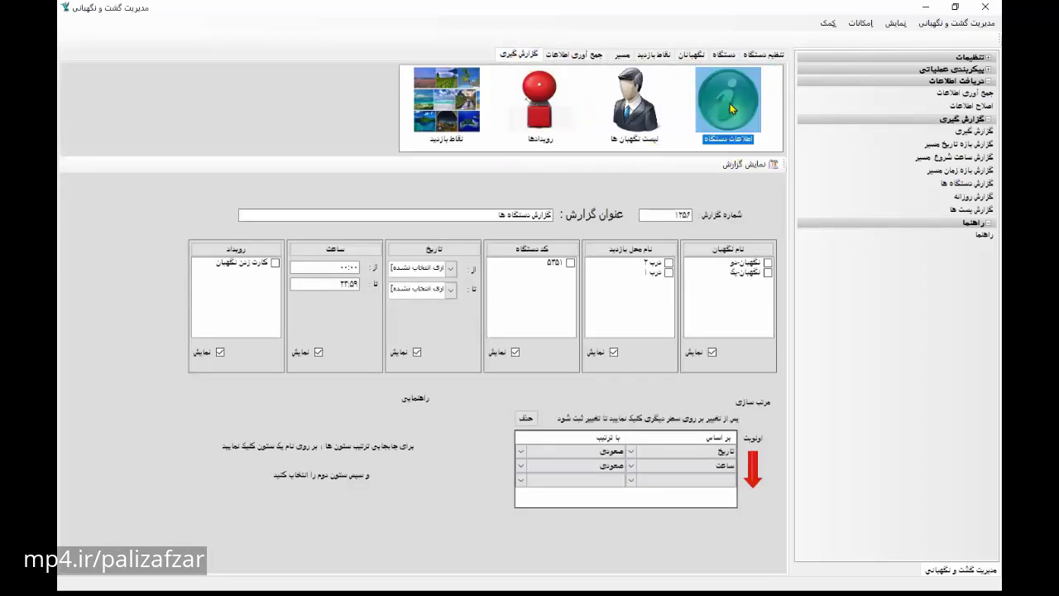
left_click(760, 165)
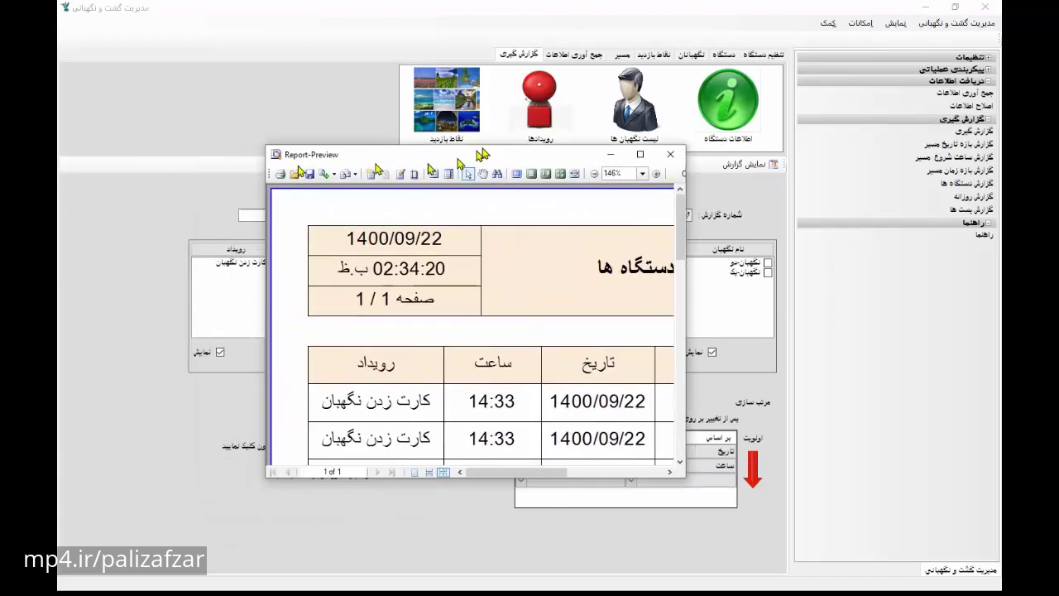
left_click(676, 112)
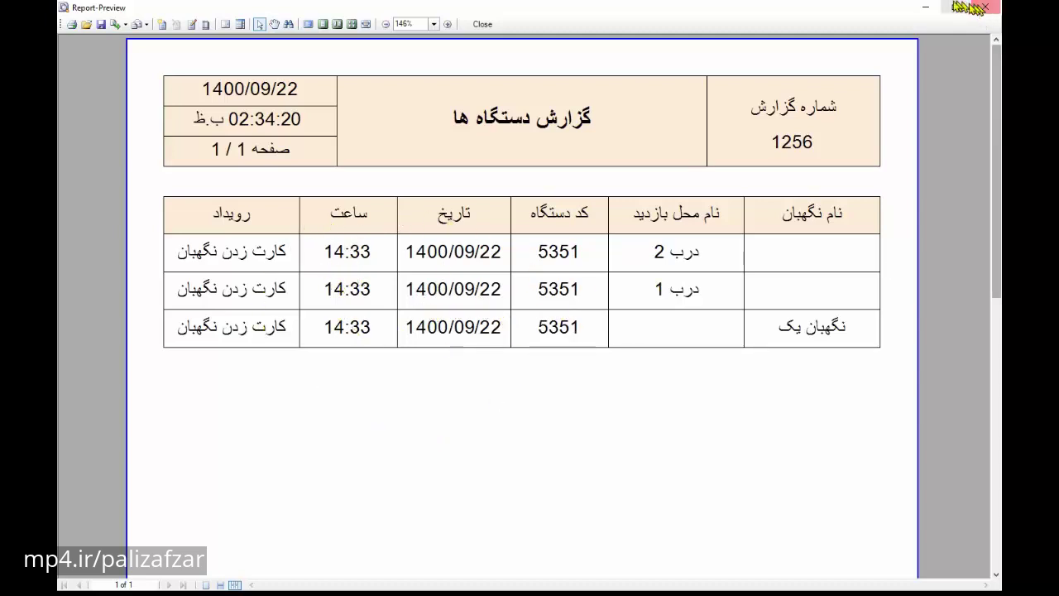
left_click(928, 7)
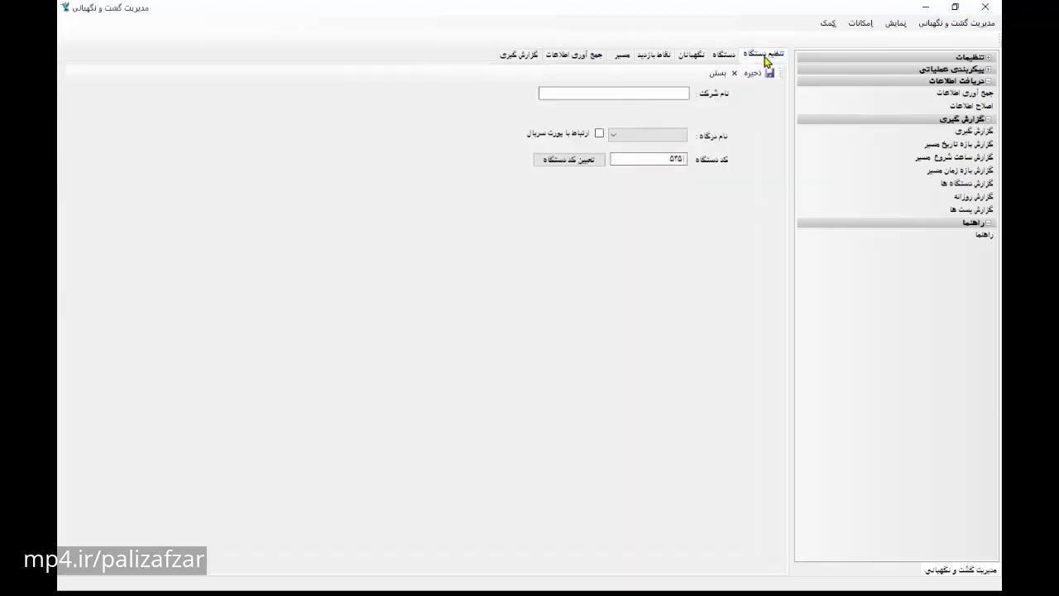
left_click(763, 54)
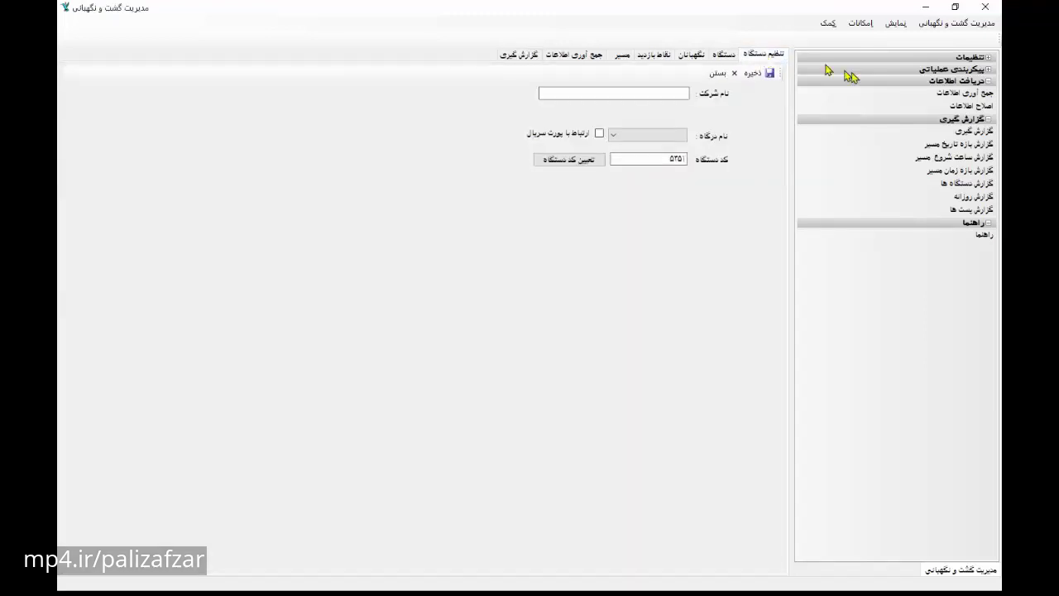
Open تنظیم دستگاه from the تنظیمات group, try to read the device code with تعیین کد دستگاه, and go to the نام شرکت field
left_click(988, 58)
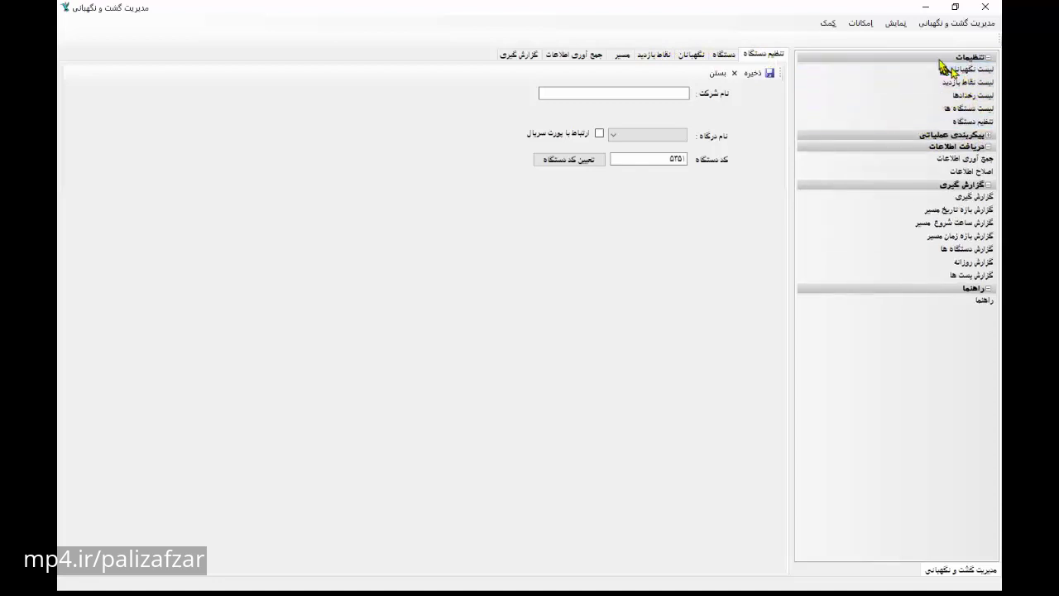
left_click(973, 122)
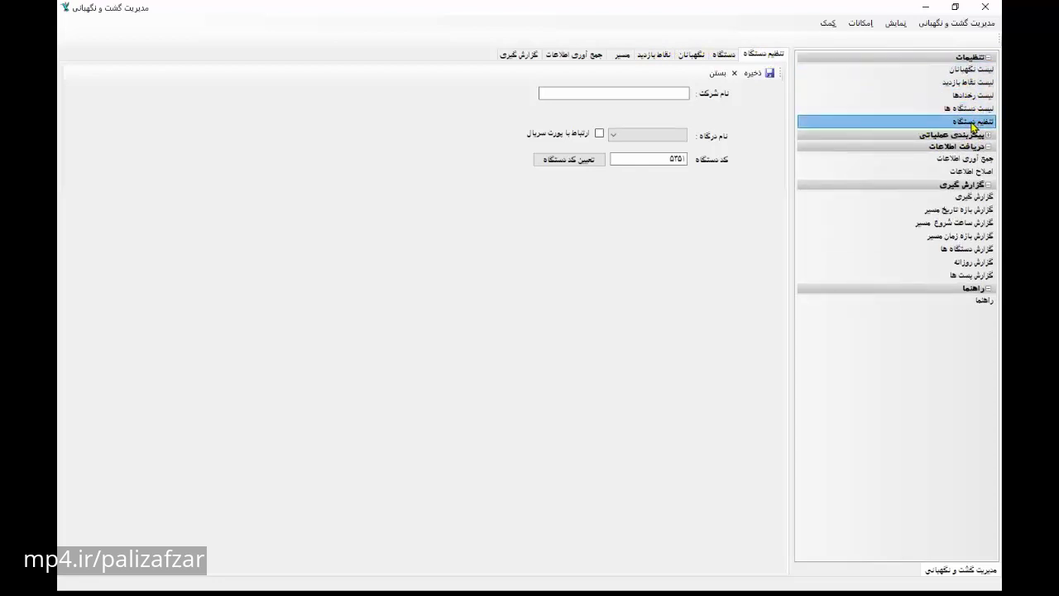
left_click(574, 167)
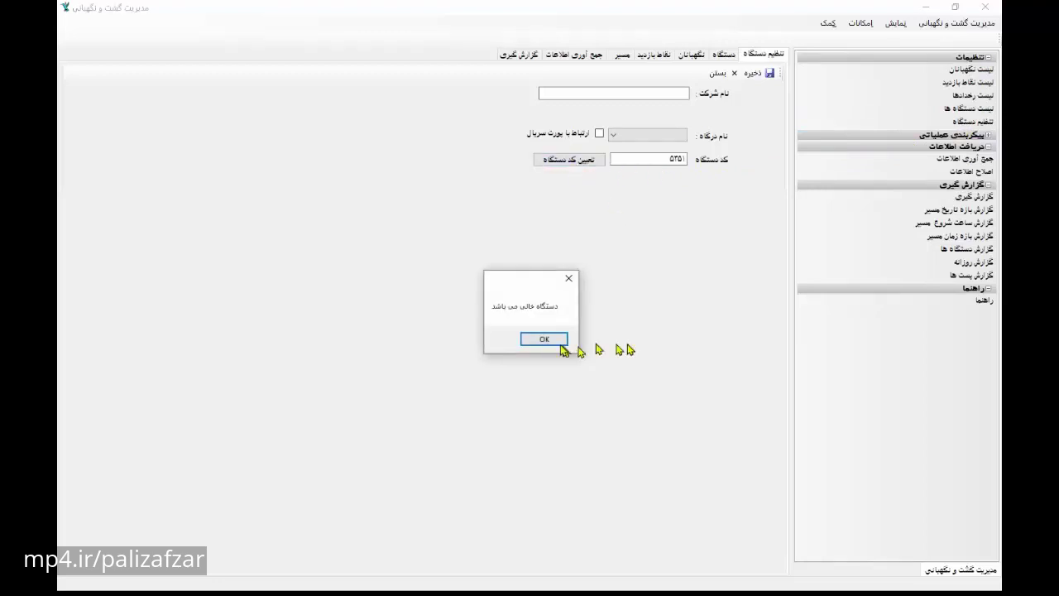
left_click(556, 340)
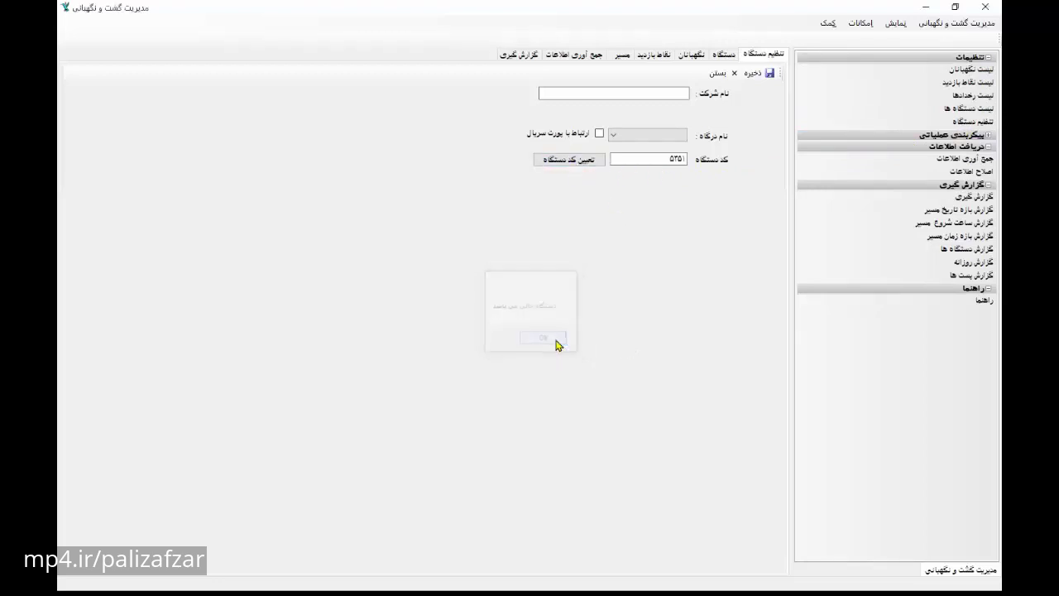
double_click(677, 158)
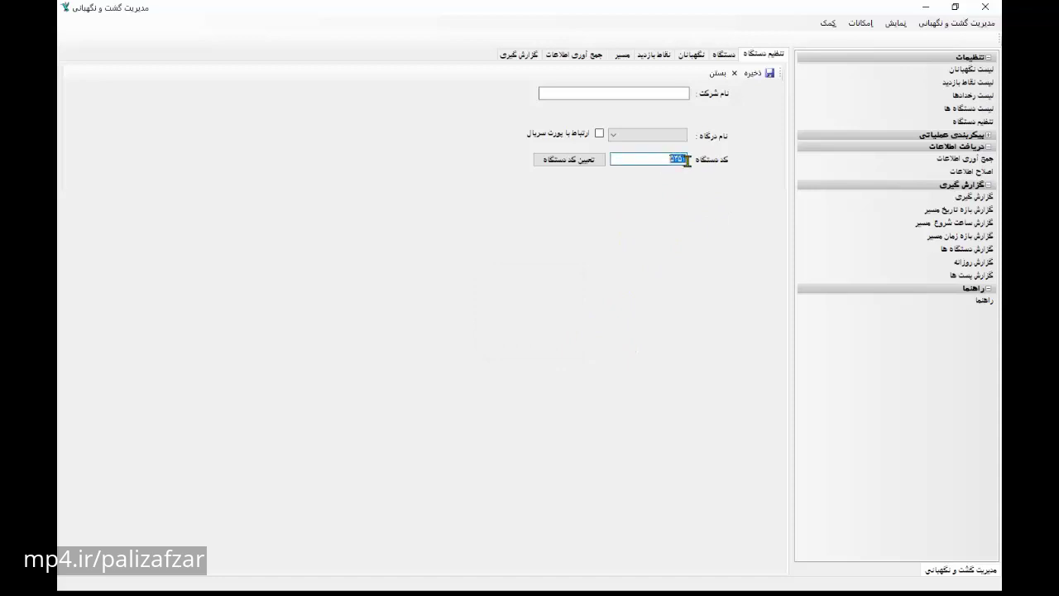
left_click(666, 91)
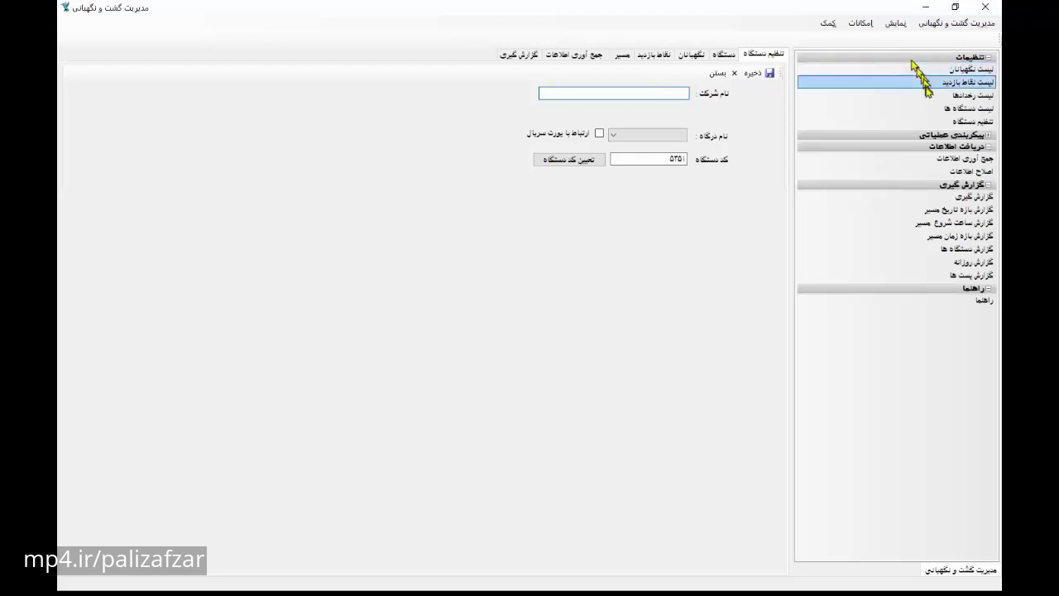
Open لیست دستگاه ها, edit the گشت و نگهبانی device record and save it with its existing name
left_click(980, 111)
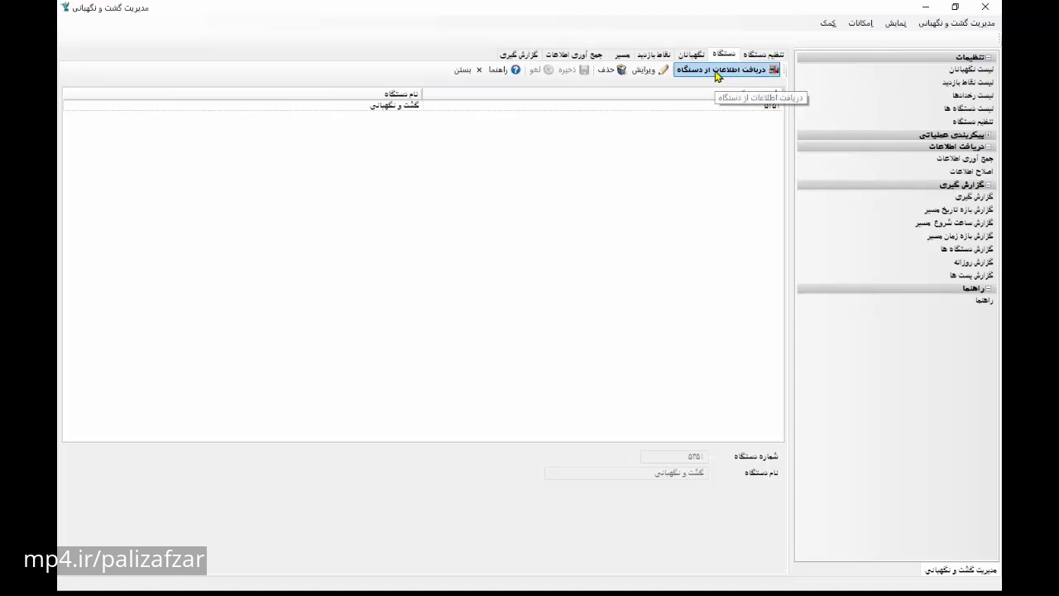
left_click(657, 72)
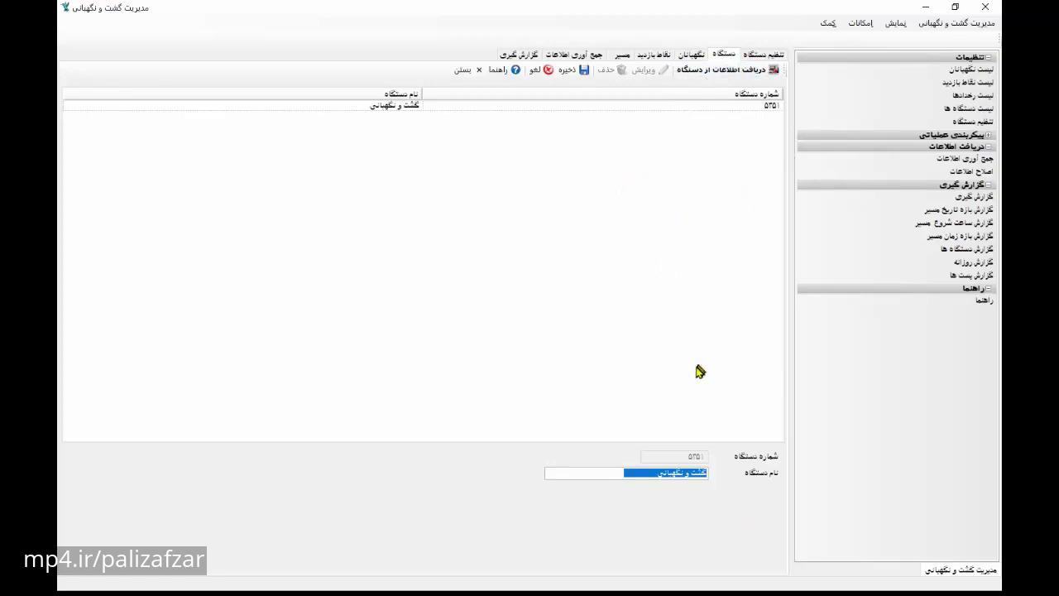
left_click(581, 70)
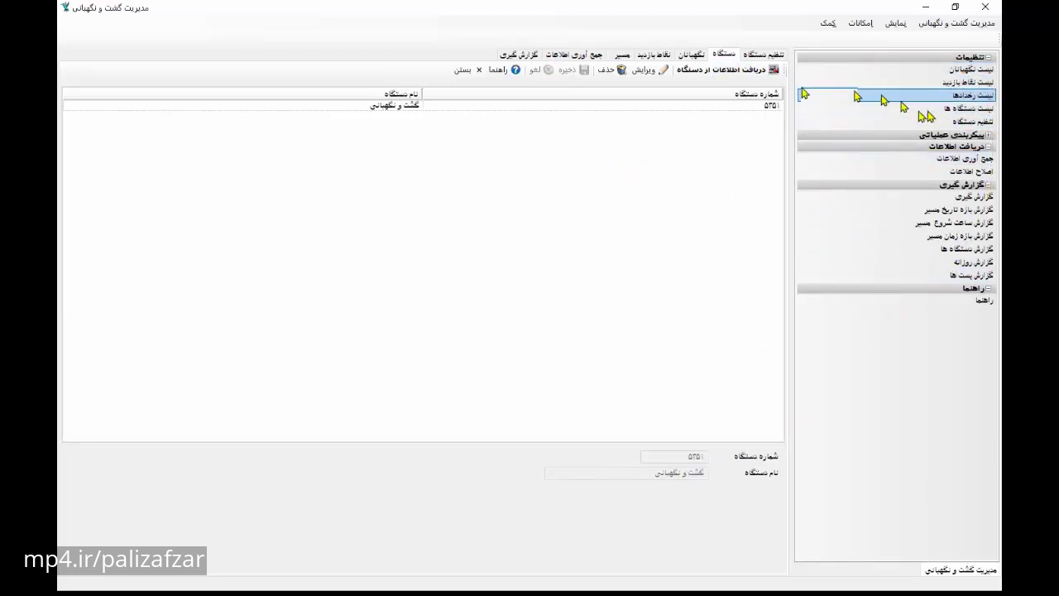
Open لیست نگهبانان, and in the payroll software start a new personnel record on the اطلاعات شناسنامه ایی page and cancel it
left_click(939, 72)
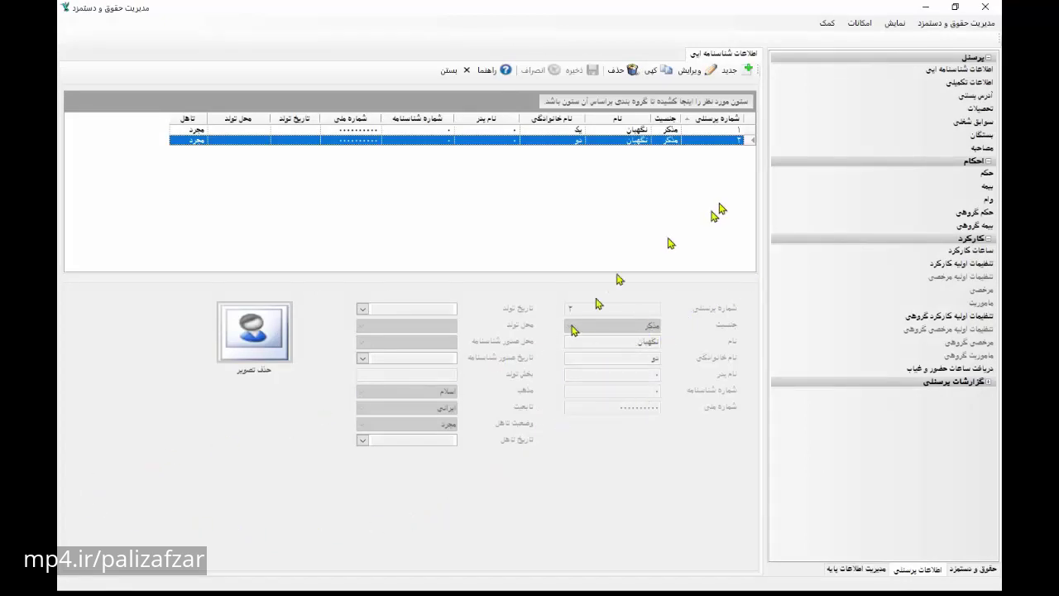
left_click(732, 71)
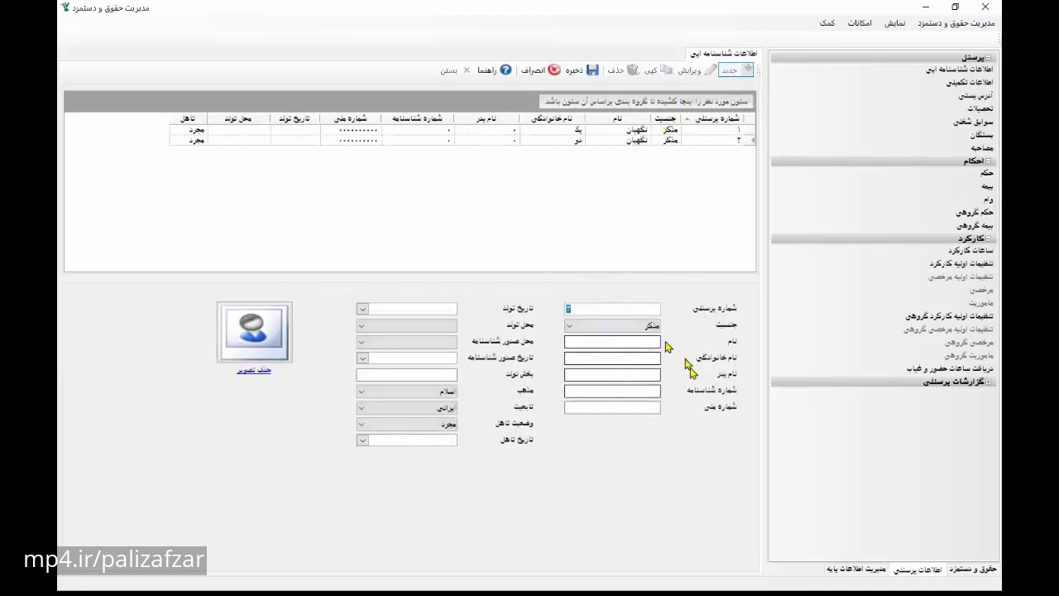
left_click(546, 71)
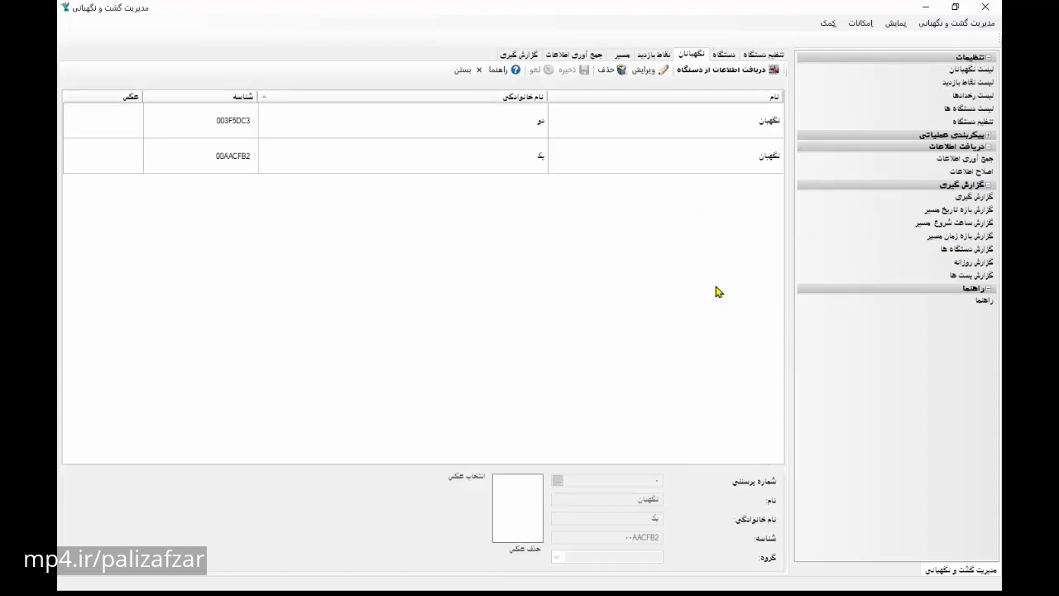
Try to receive guard data from the device, and view the personnel choices for the first listed guard's شماره پرسنلی before cancelling the edit
left_click(726, 75)
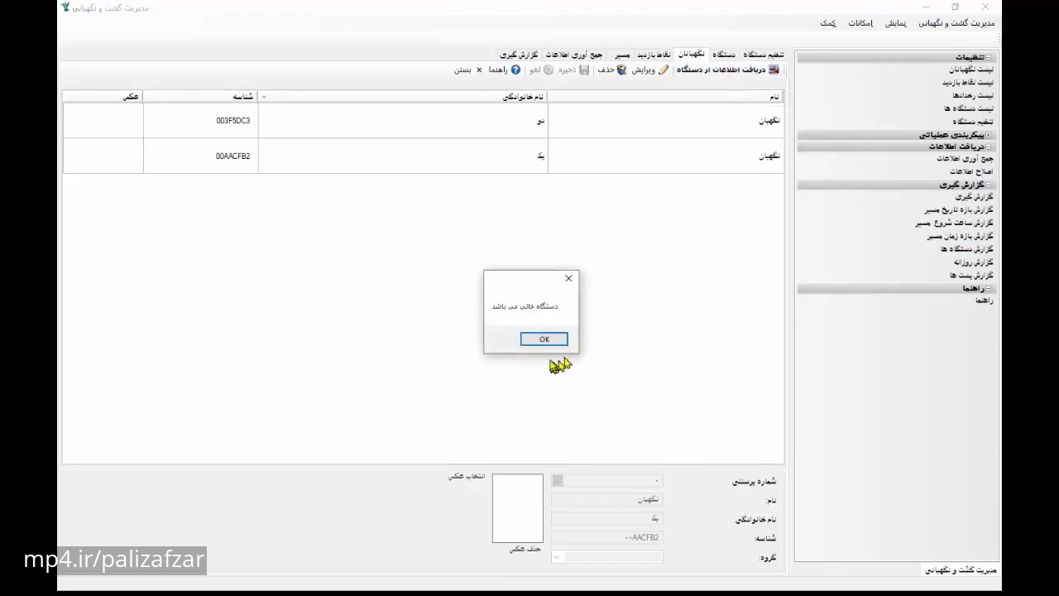
left_click(546, 339)
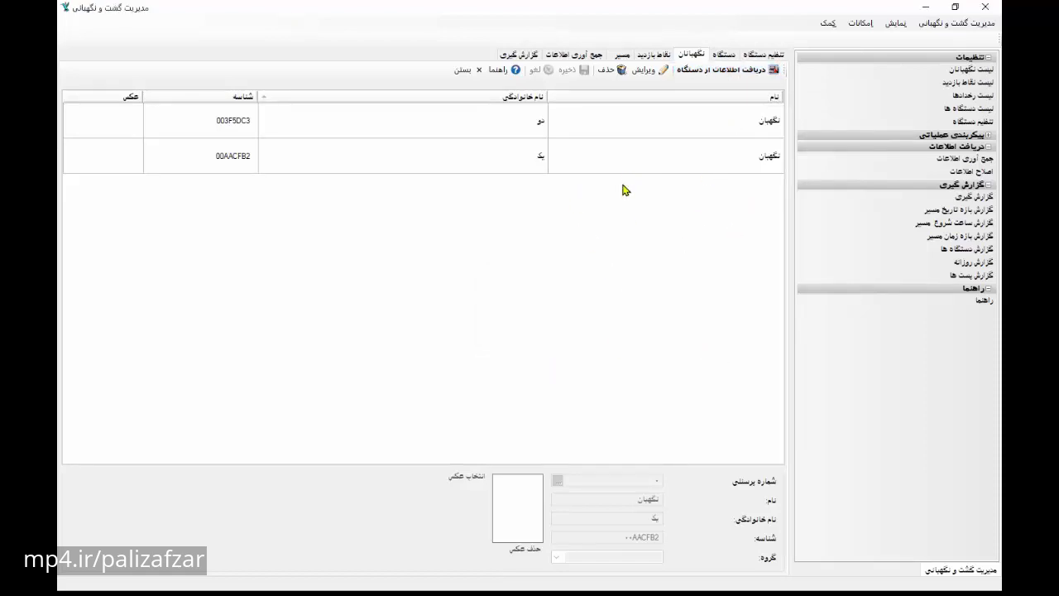
left_click(702, 124)
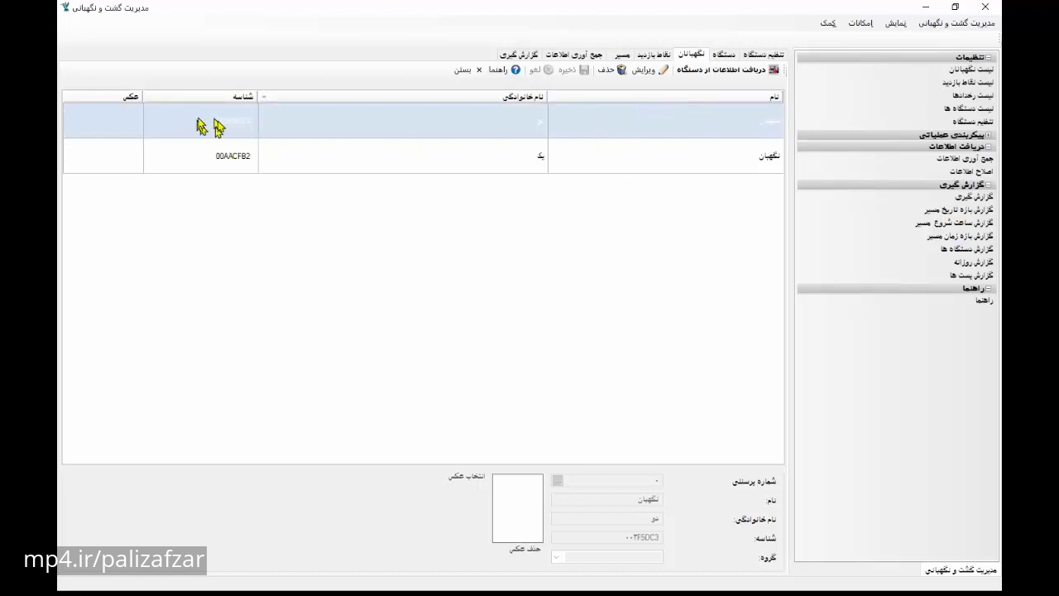
left_click(644, 70)
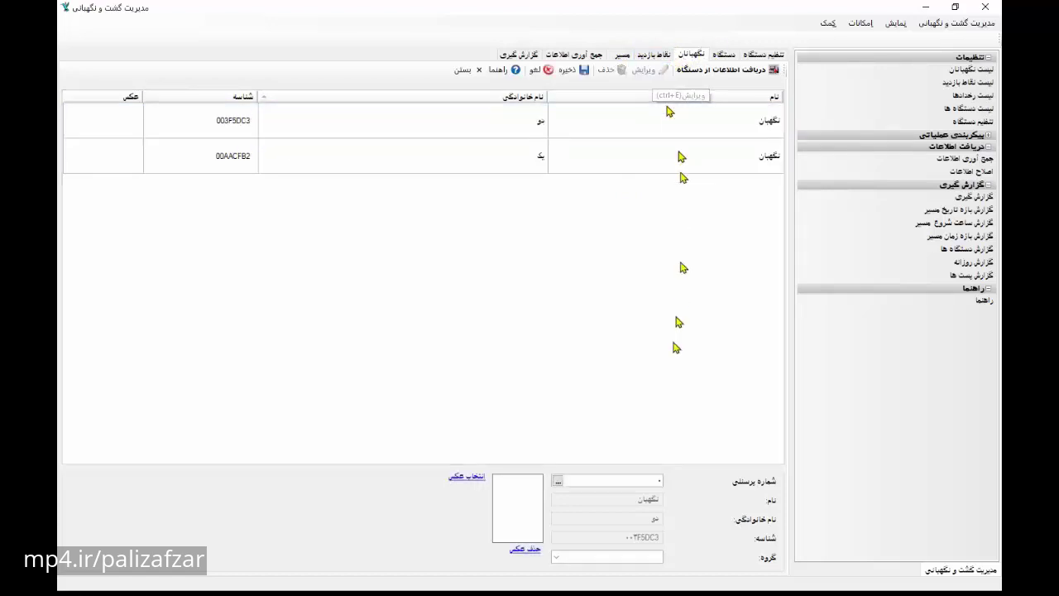
left_click(558, 480)
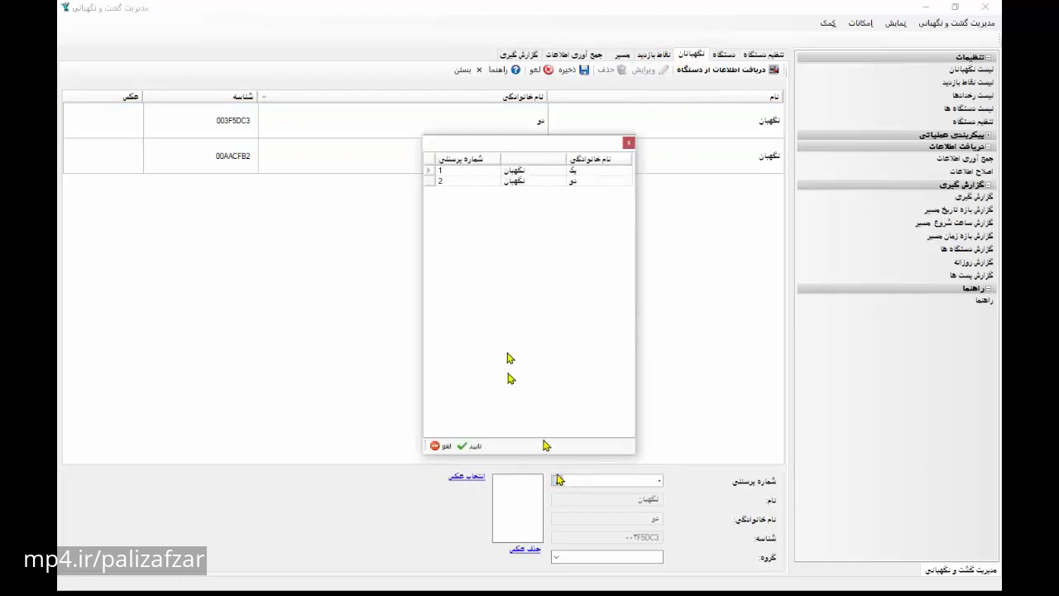
left_click(630, 145)
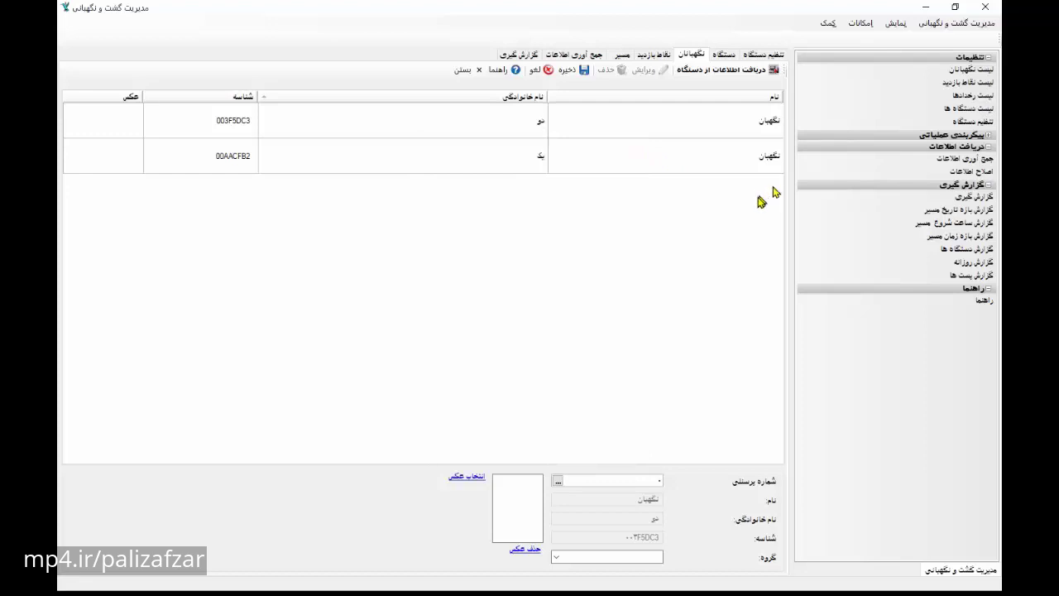
left_click(535, 75)
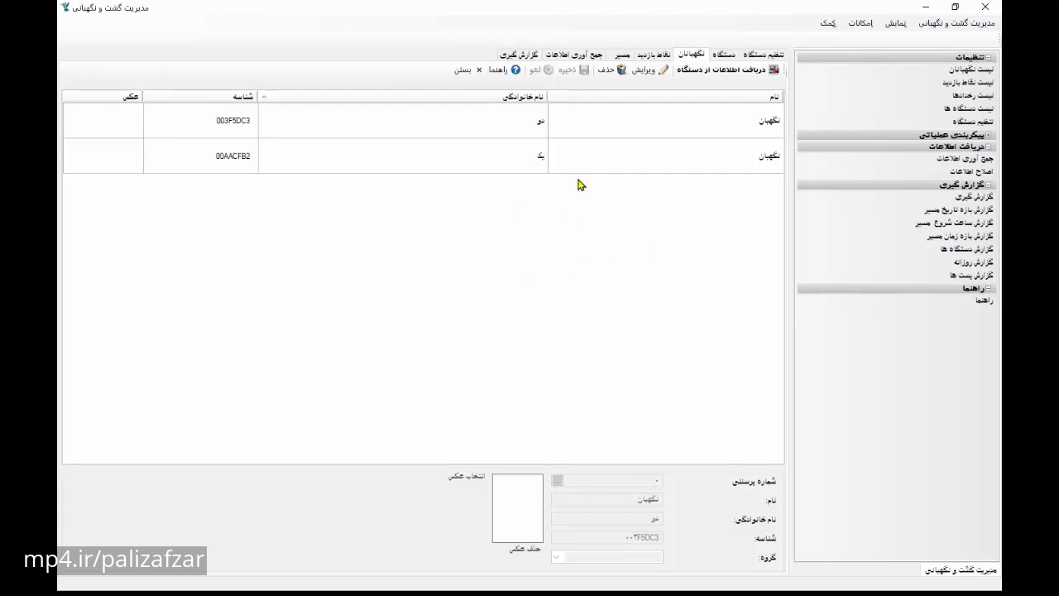
Open لیست نقاط بازدید, try to receive checkpoint data from the device, and open درب ۱ for editing before cancelling
left_click(960, 83)
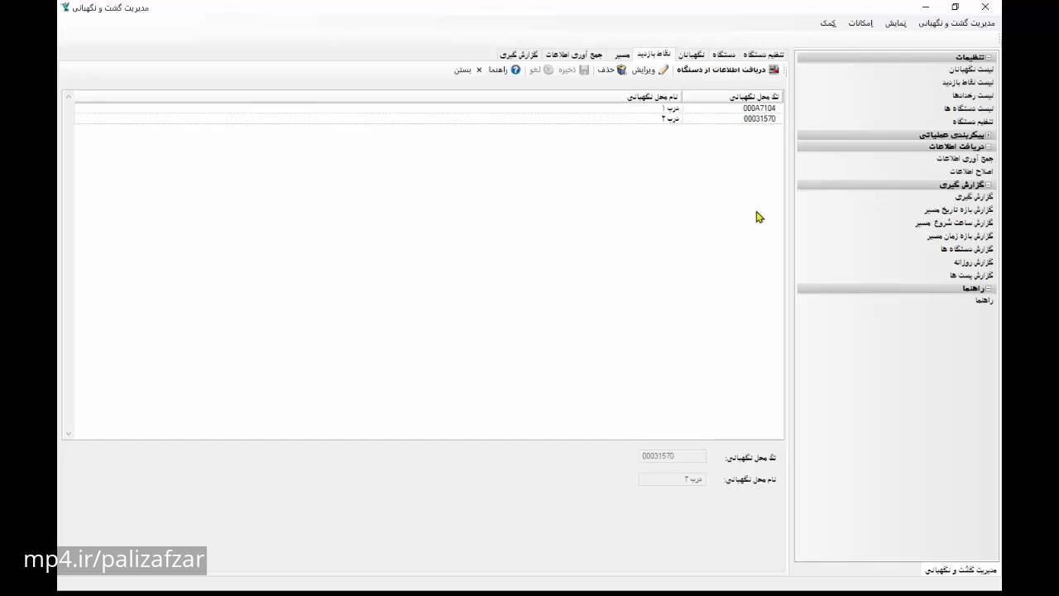
left_click(735, 71)
left_click(542, 339)
left_click(670, 109)
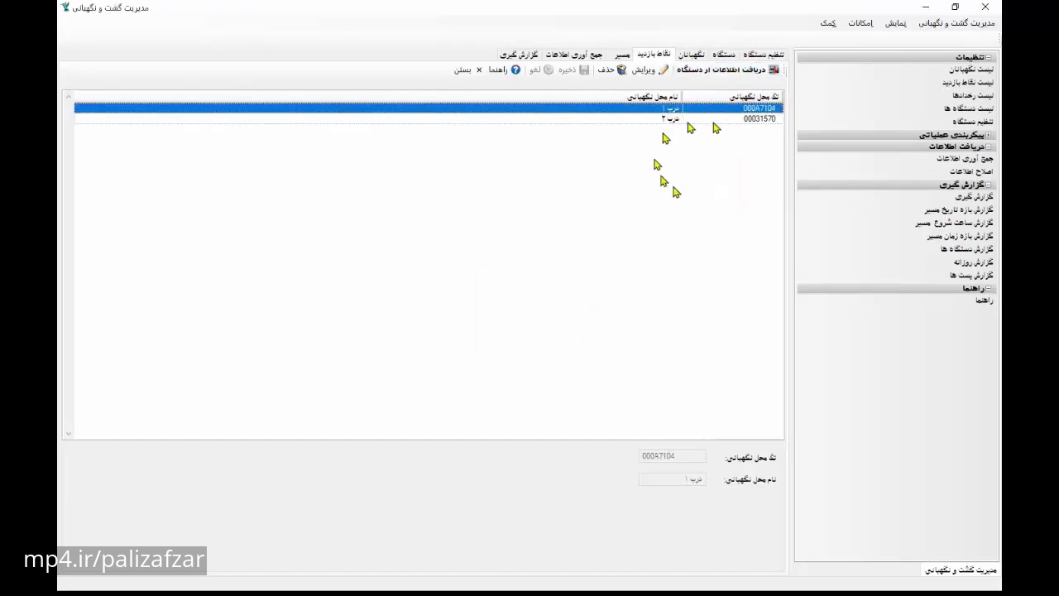
left_click(641, 71)
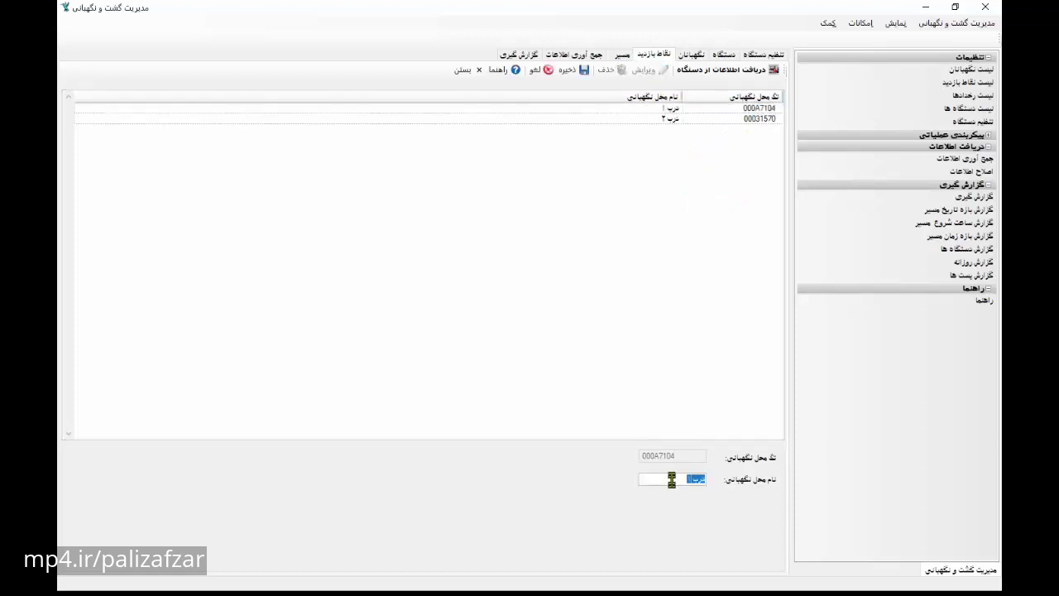
left_click(553, 72)
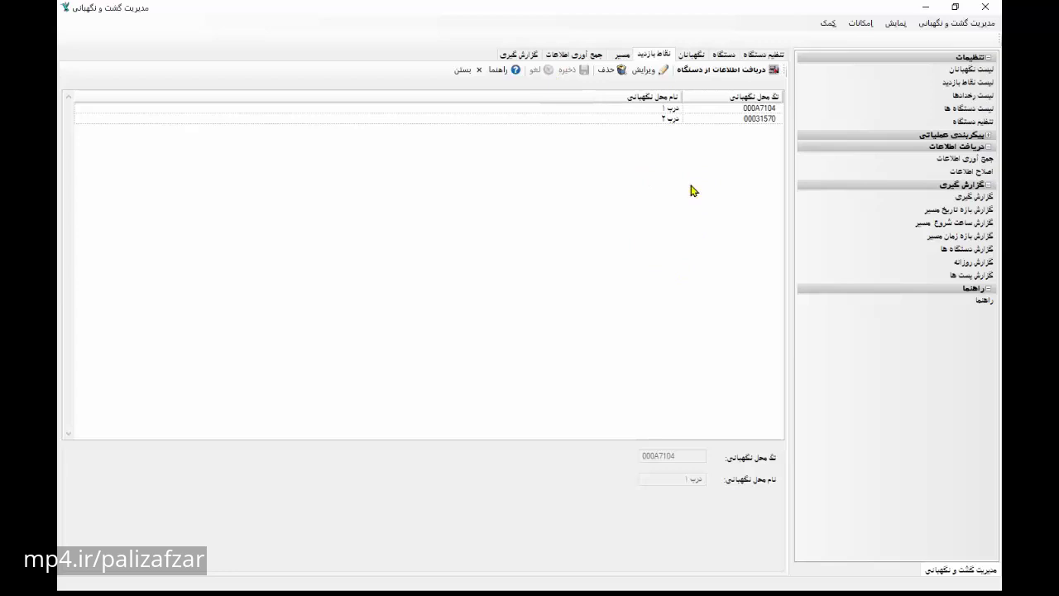
Open پیکربندی مسیر in the پیکربندی عملیاتی group and save the گشت زنی patrol route with its existing name
left_click(968, 158)
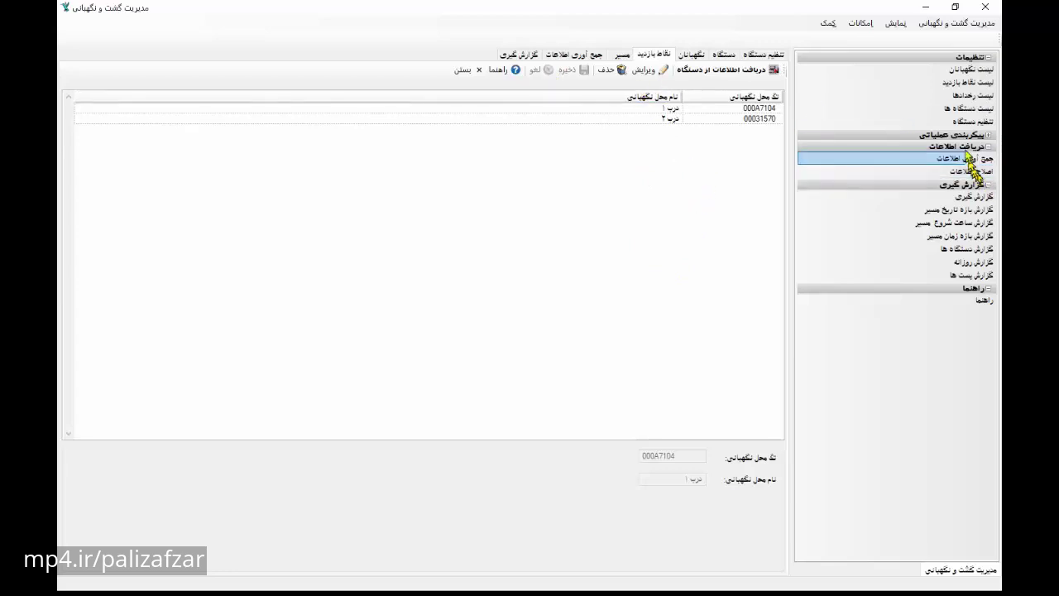
left_click(960, 135)
left_click(967, 148)
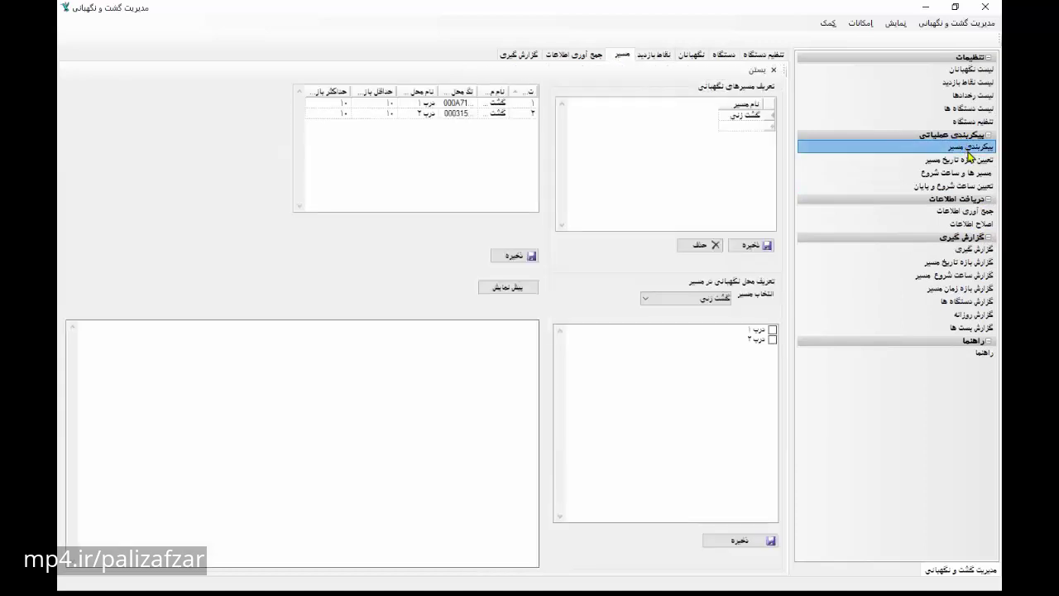
double_click(728, 115)
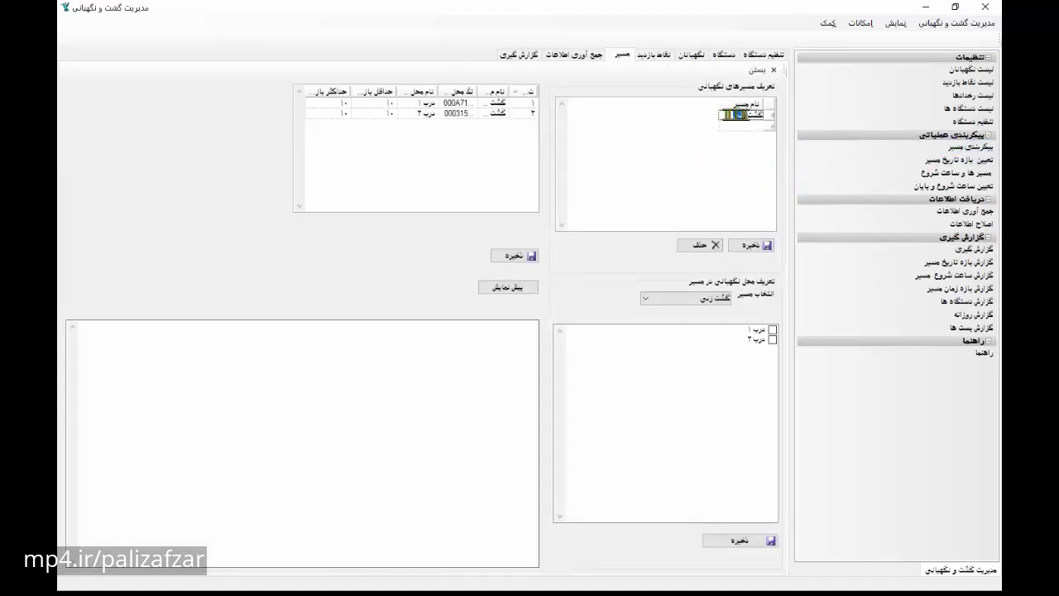
left_click(751, 246)
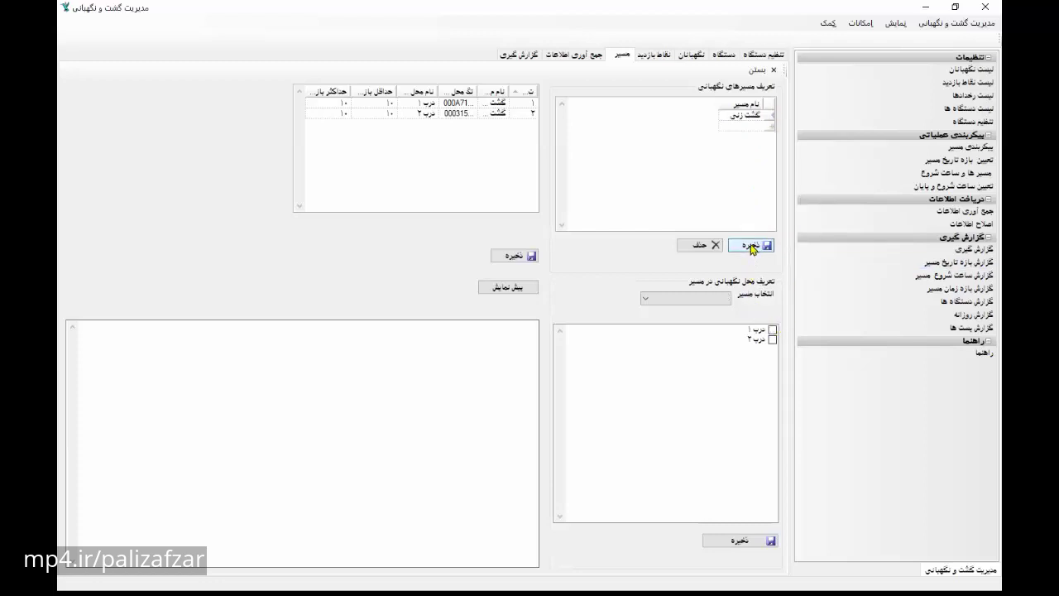
Select the گشت زنی route and save it with checkpoints درب ۱ and درب ۲ and their existing order and times
left_click(720, 298)
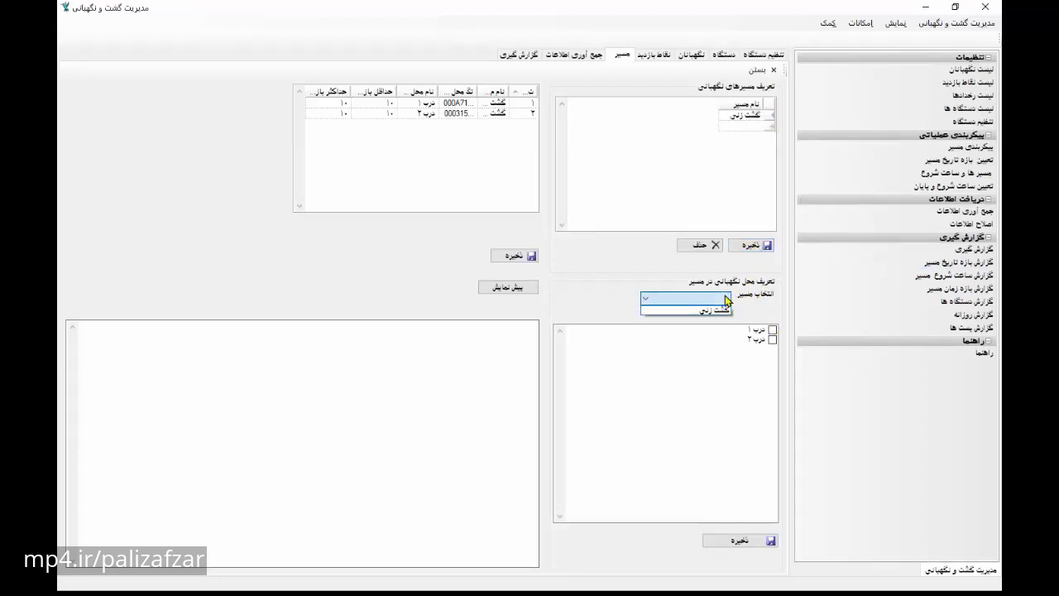
left_click(720, 311)
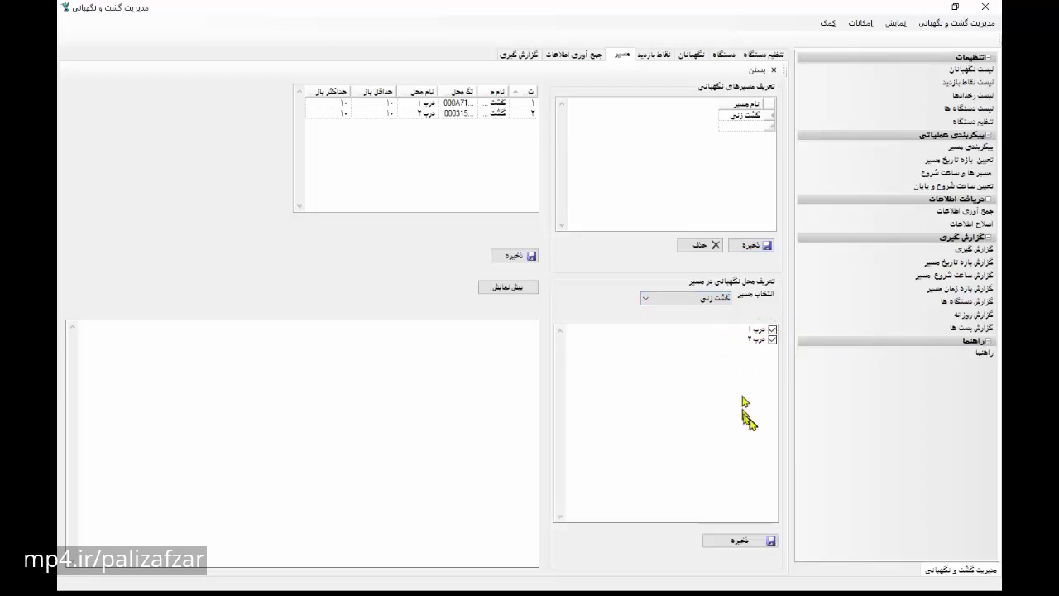
left_click(738, 541)
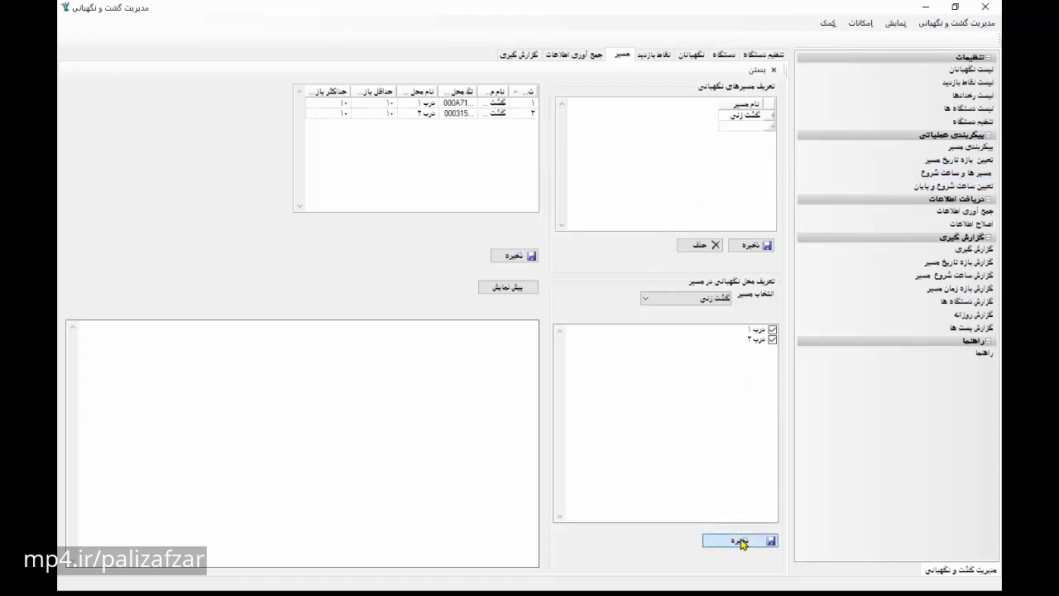
left_click(508, 258)
left_click(747, 245)
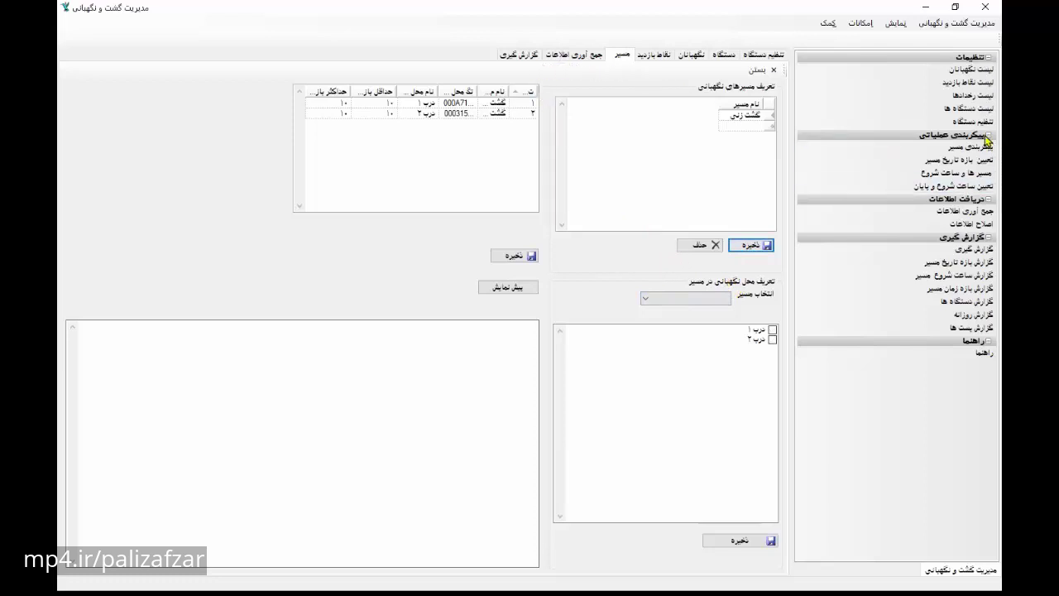
Collapse the پیکربندی عملیاتی, تنظیمات and گزارش گیری groups, leaving دریافت اطلاعات expanded
left_click(988, 135)
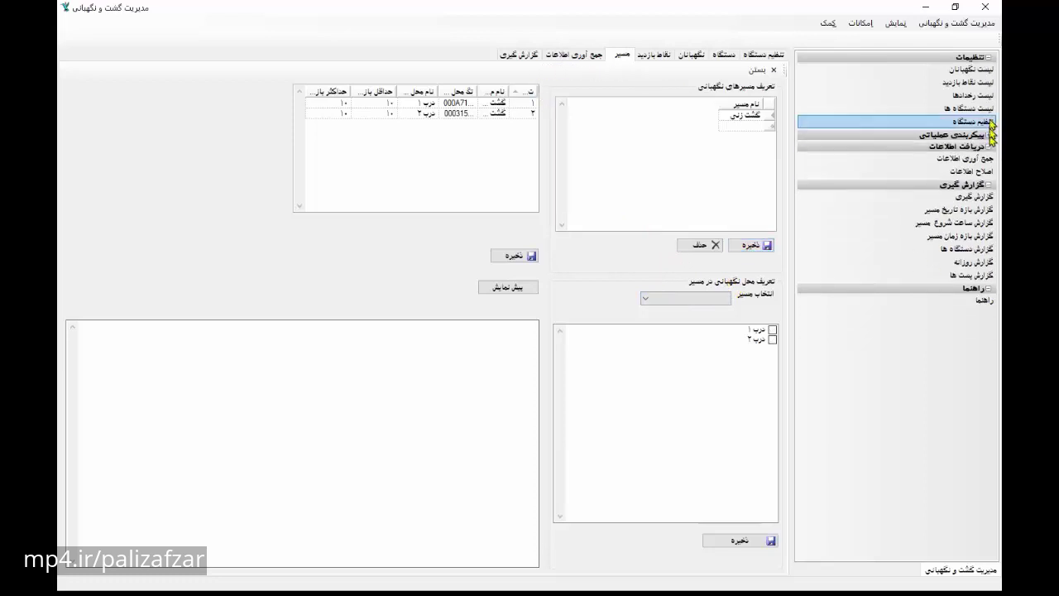
left_click(989, 58)
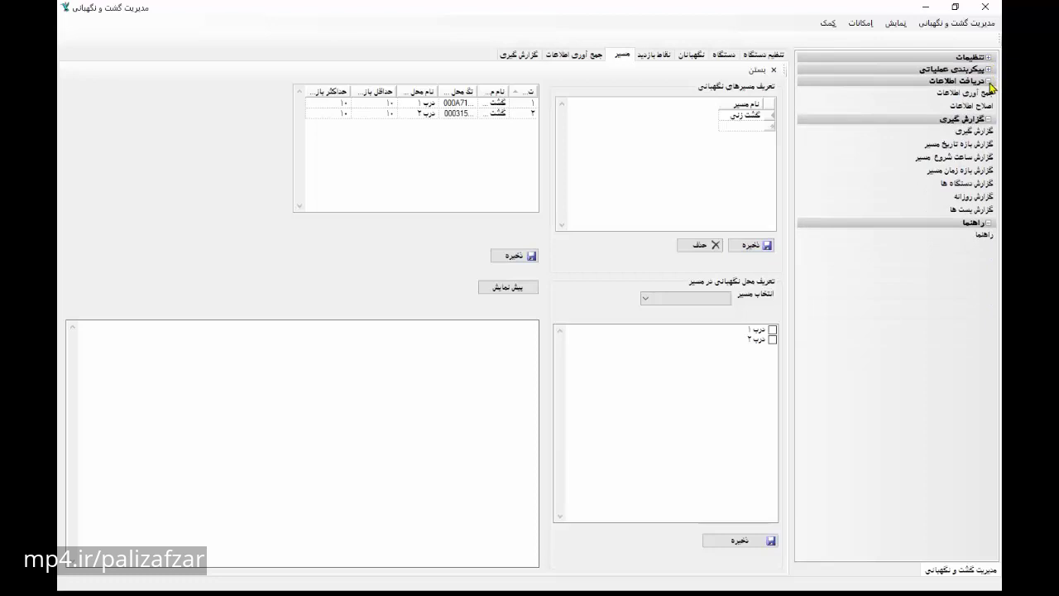
left_click(989, 81)
left_click(989, 94)
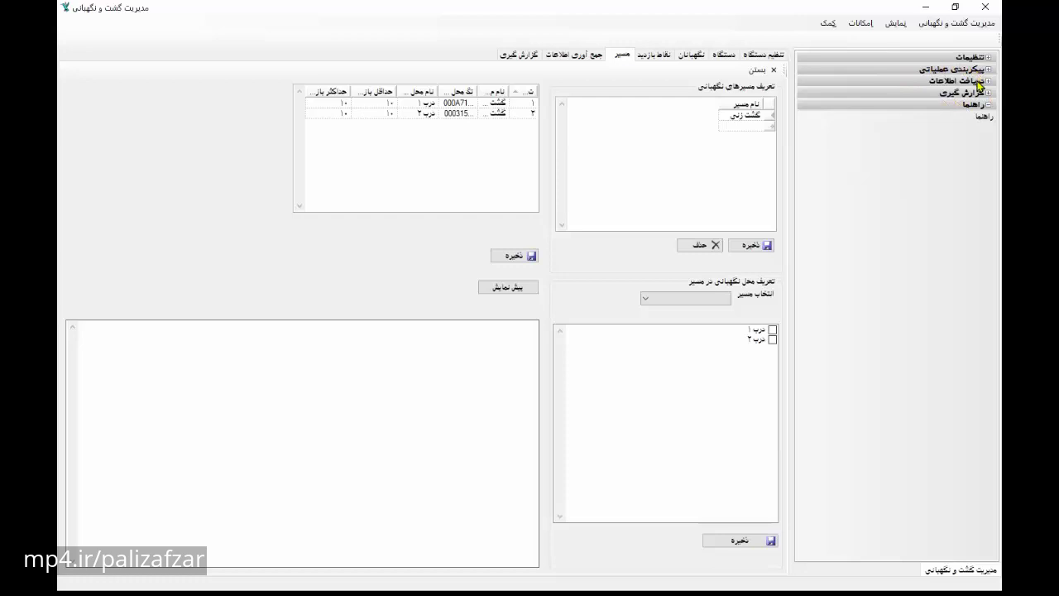
left_click(980, 82)
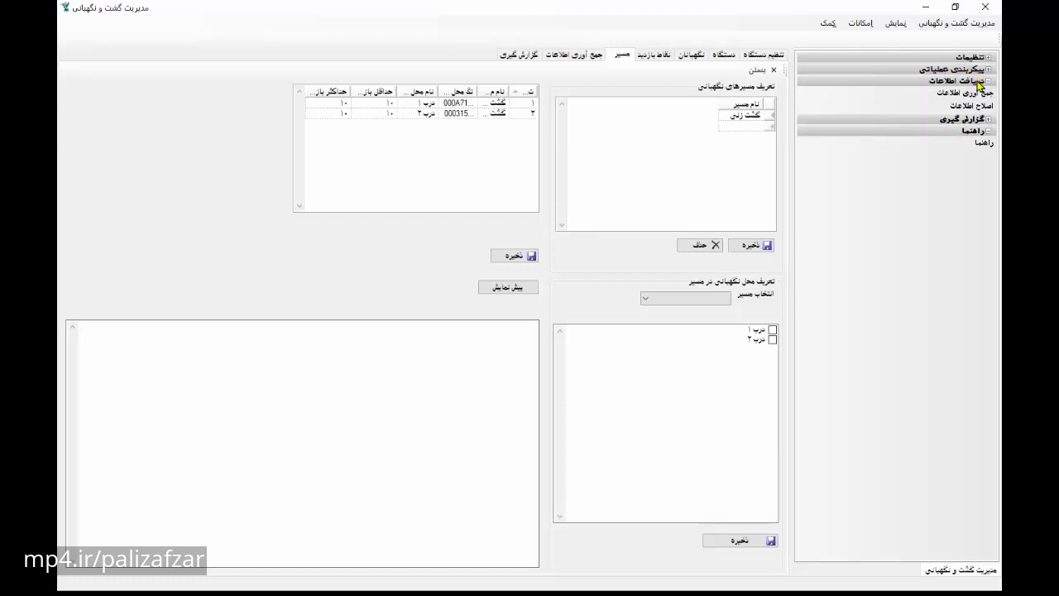
Open جمع آوری اطلاعات and try to collect the patrol data from the device
left_click(979, 94)
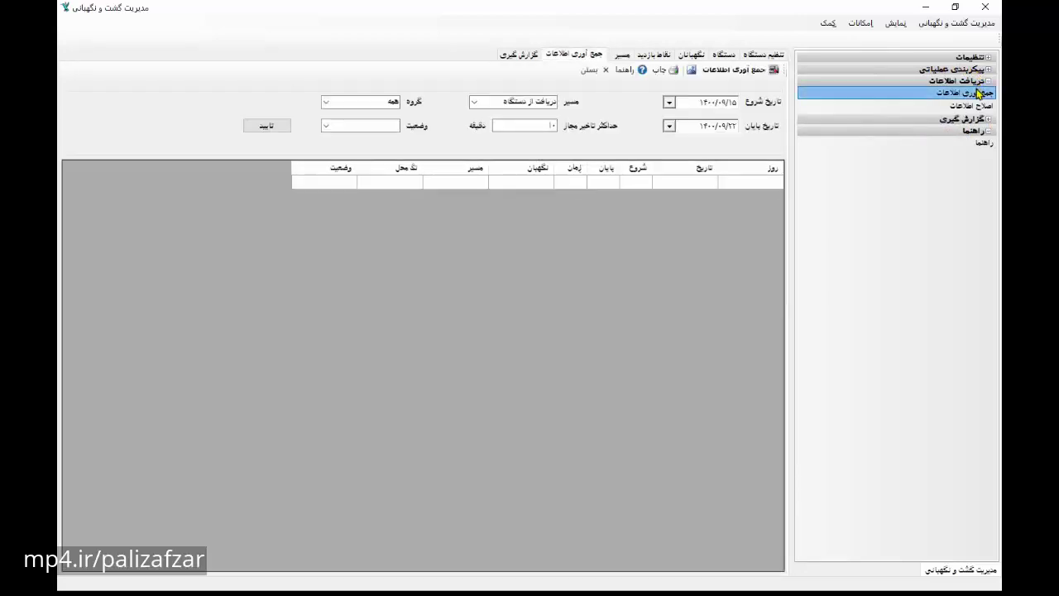
left_click(719, 71)
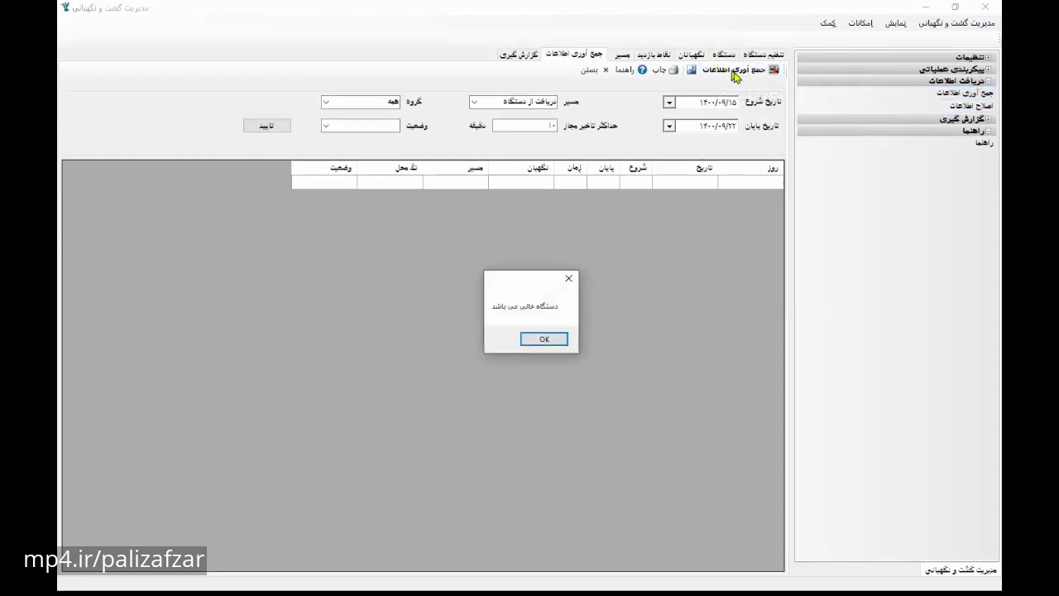
left_click(553, 341)
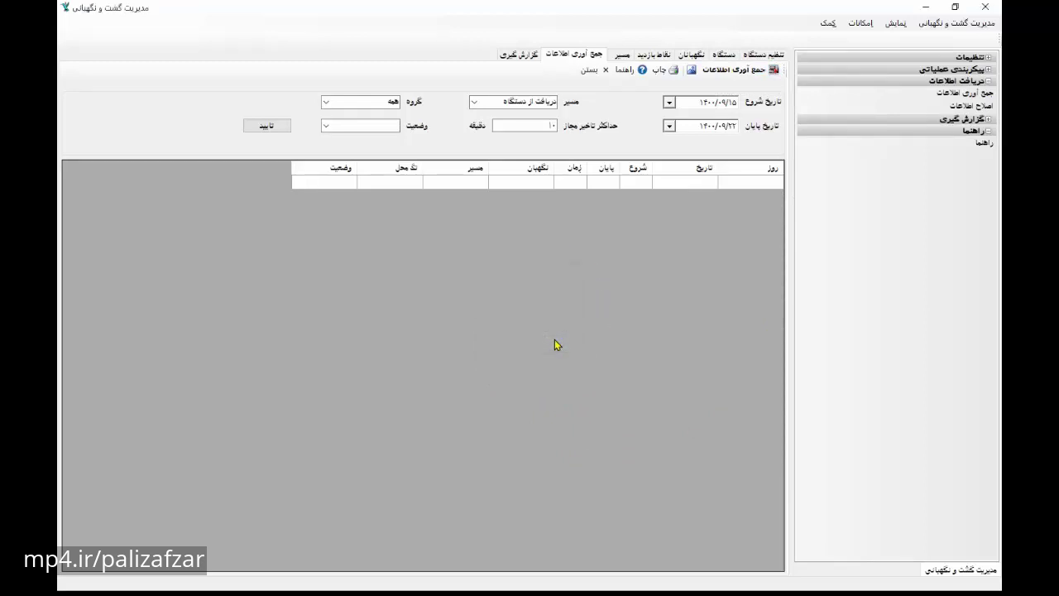
Open گزارش گیری, preview the اطلاعات دستگاه report with its default filters, and close the preview
left_click(964, 119)
left_click(975, 131)
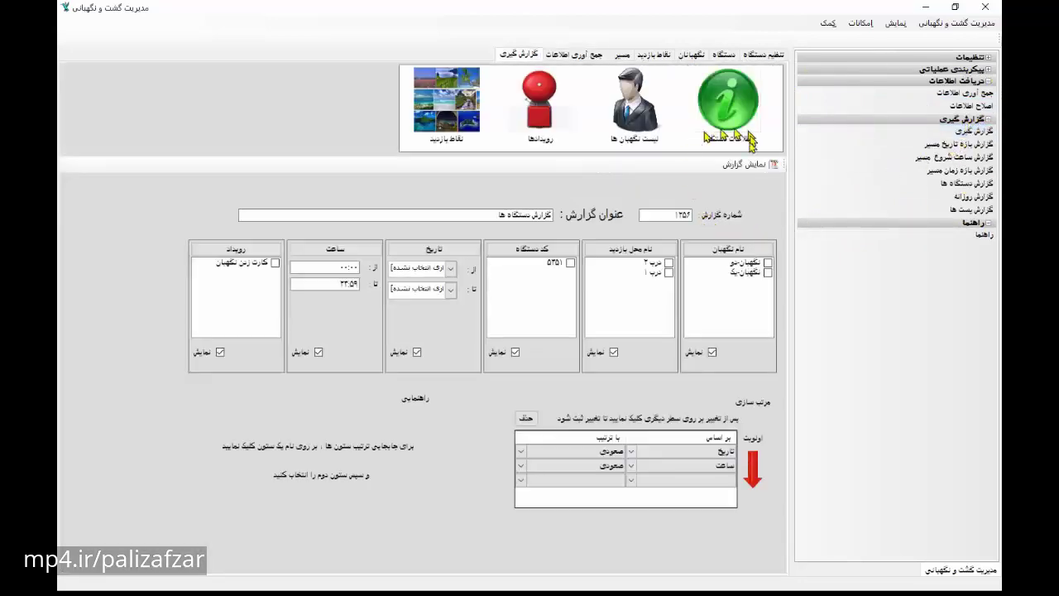
left_click(726, 111)
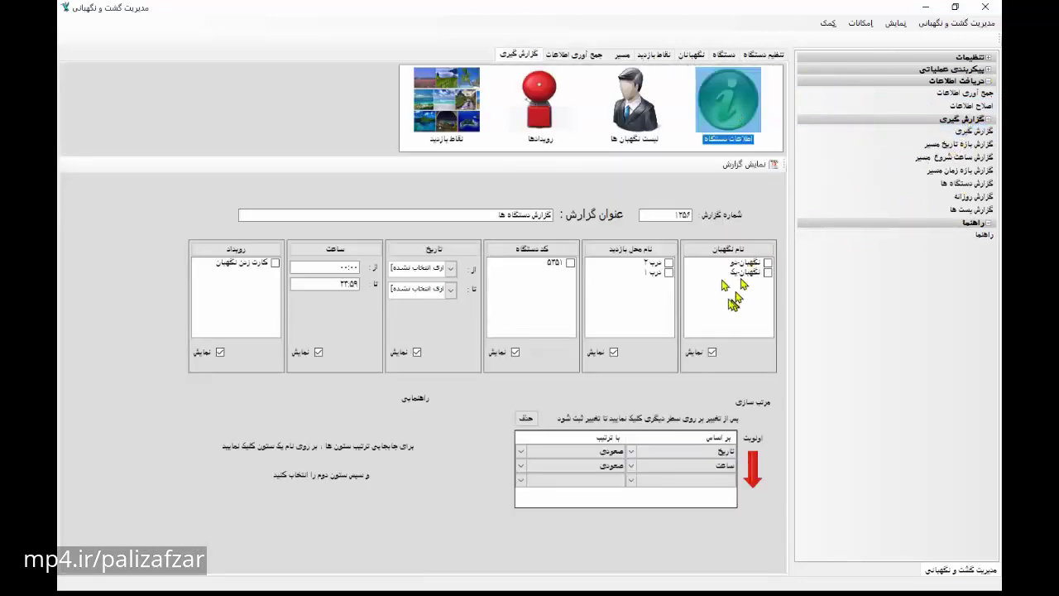
left_click(750, 164)
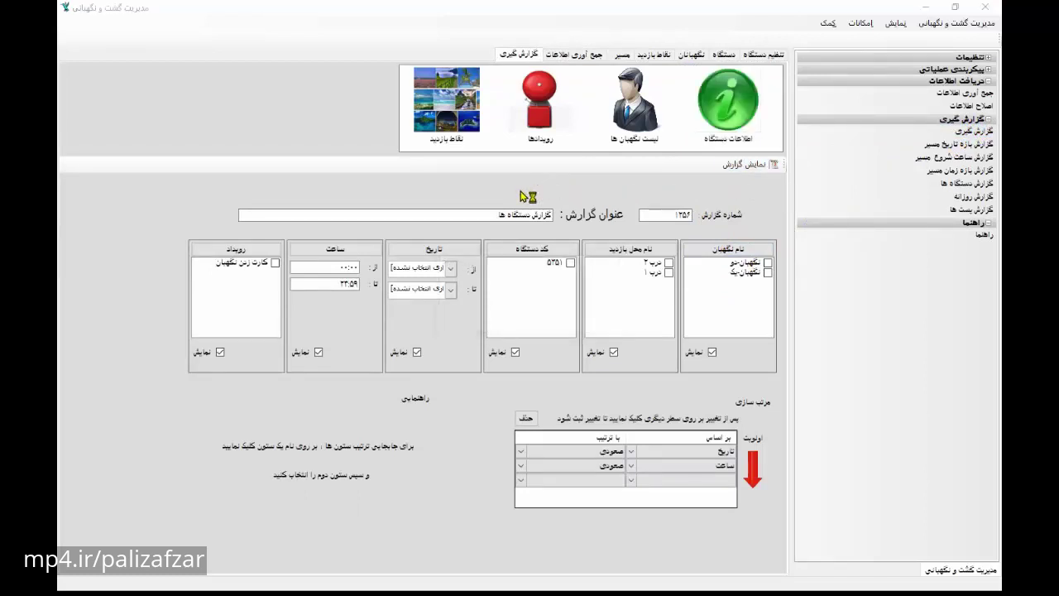
left_click_drag(66, 89, 513, 11)
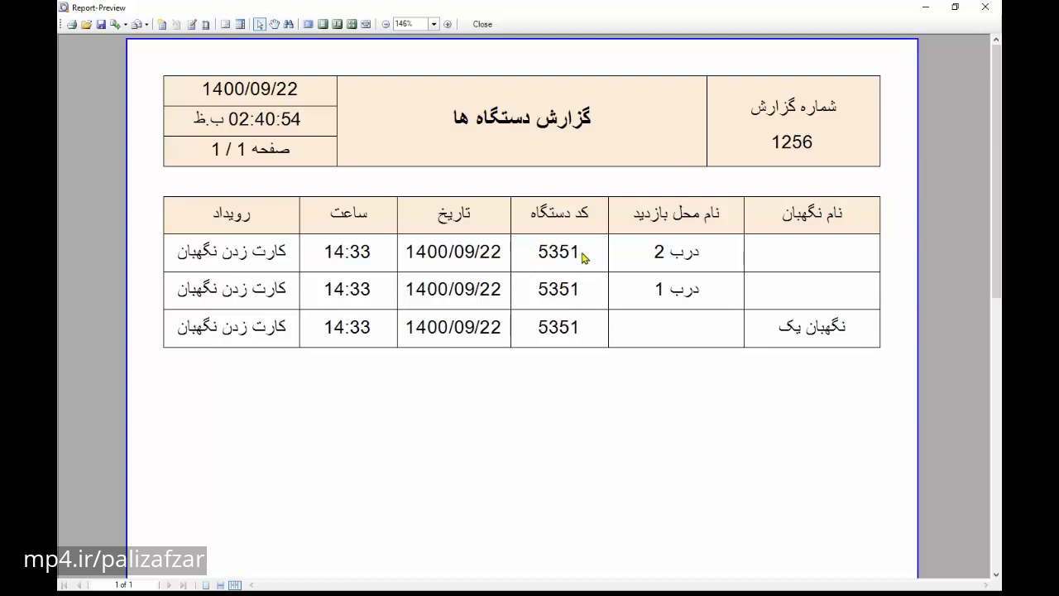
left_click(996, 6)
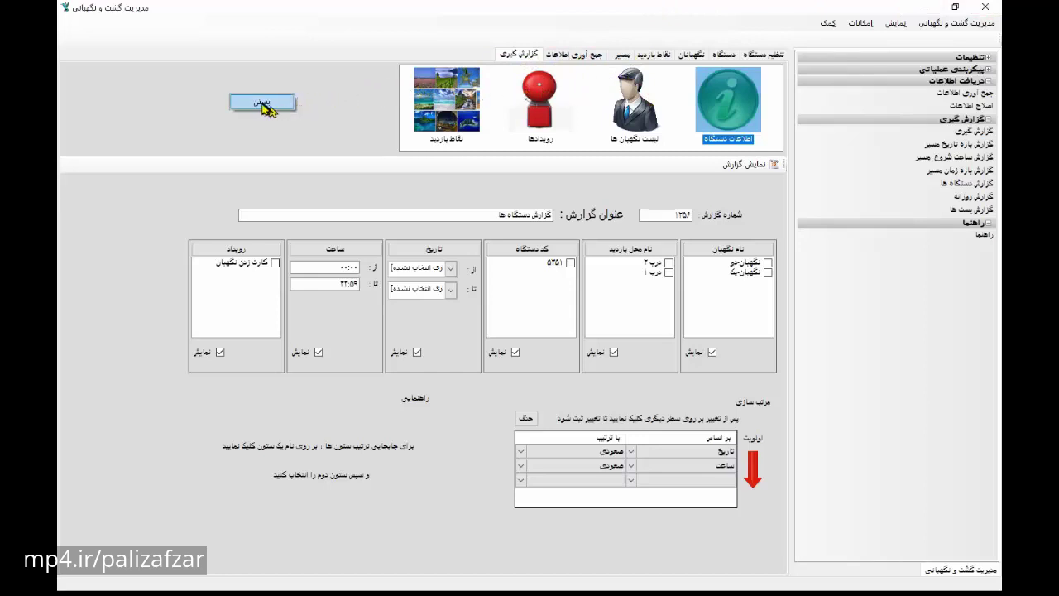
Close all open pages, from گزارش گیری and تنظیم دستگاه through مسیر and جمع آوری اطلاعات
left_click(263, 104)
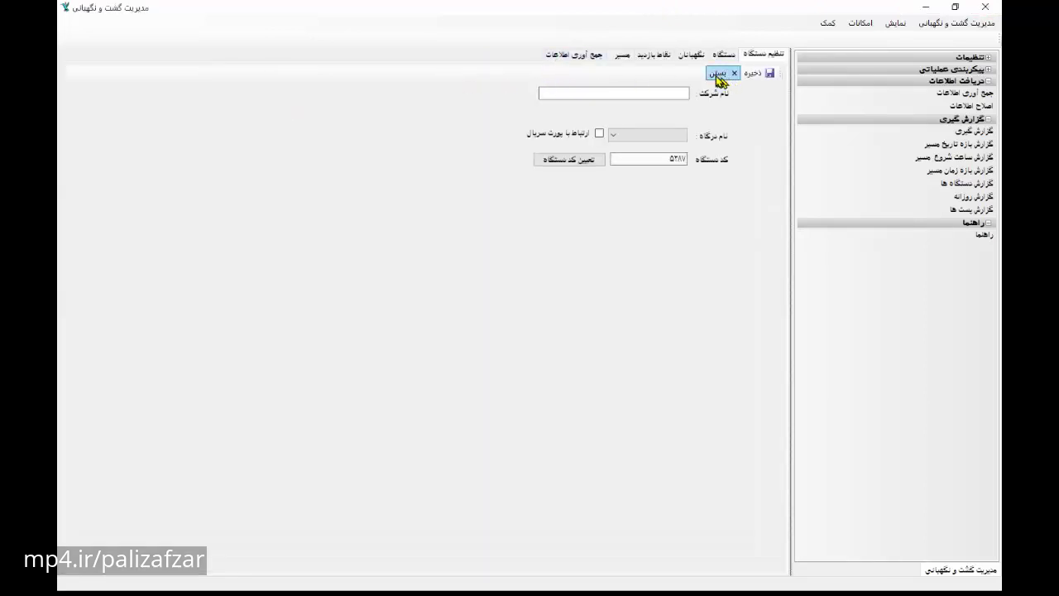
left_click(719, 74)
left_click(465, 70)
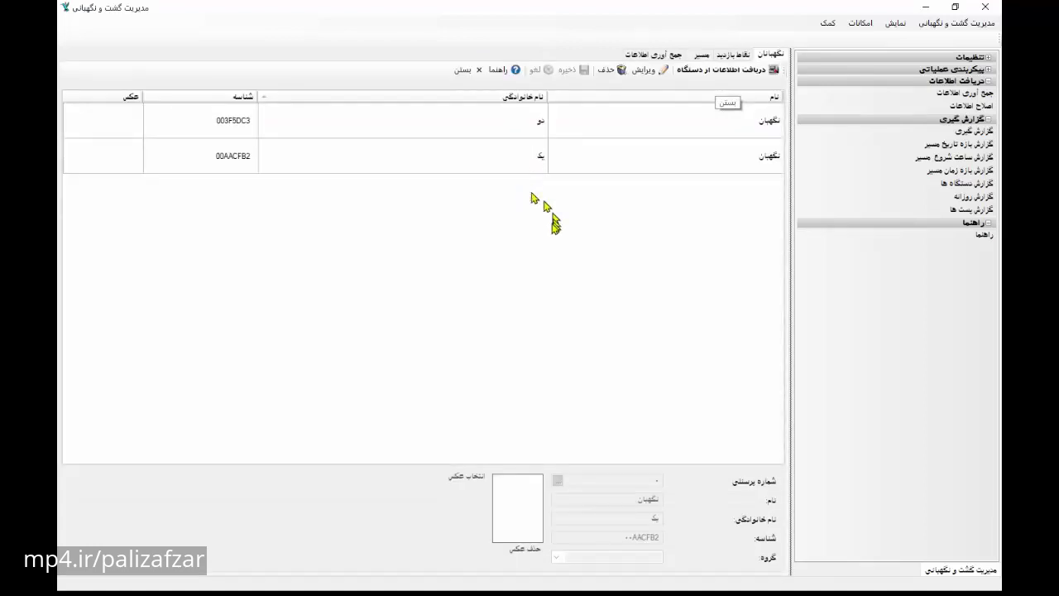
left_click(463, 70)
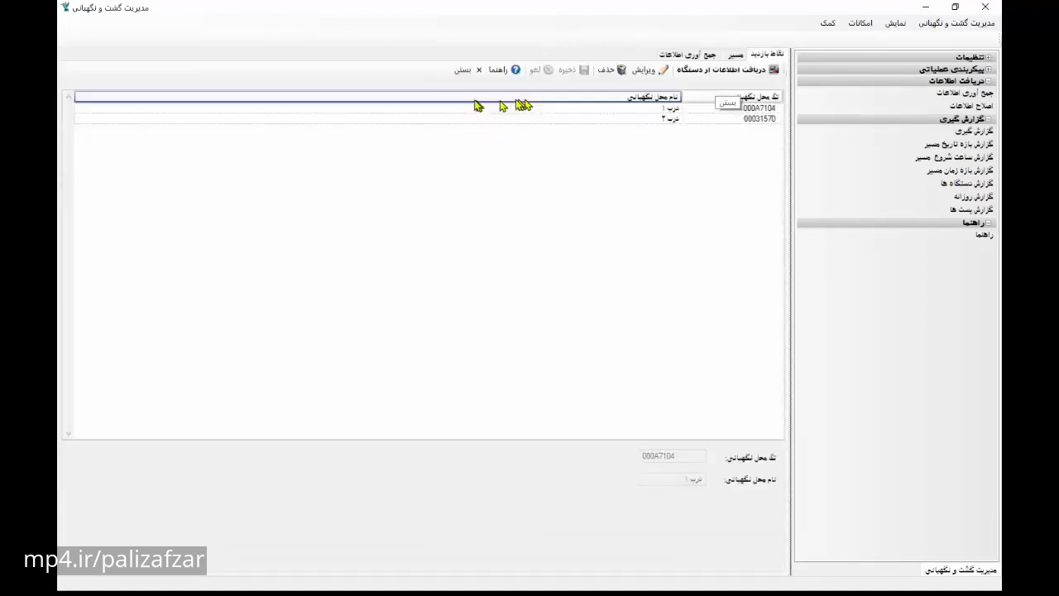
left_click(463, 71)
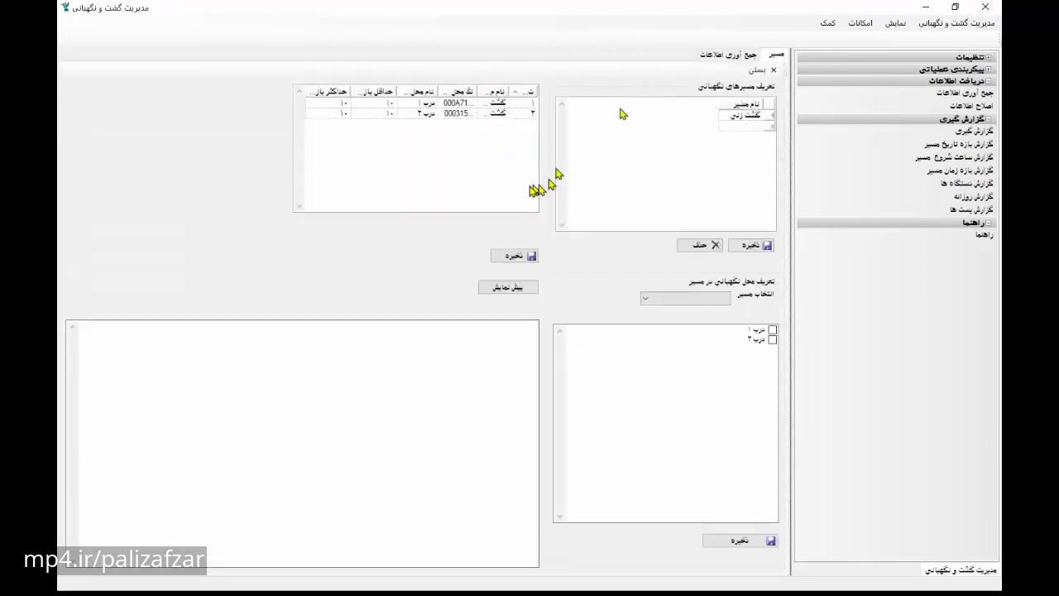
left_click(763, 71)
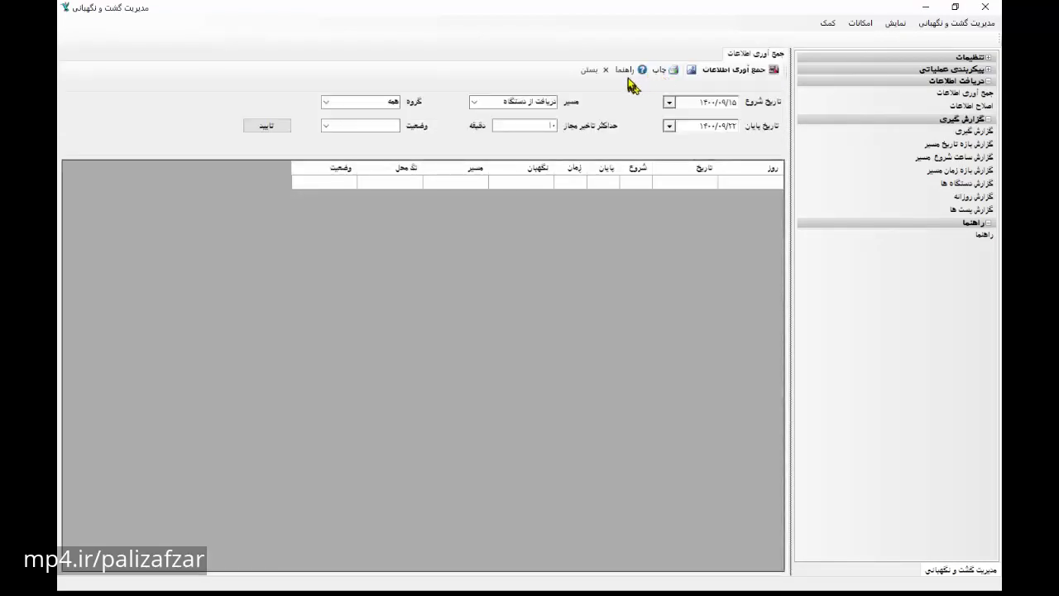
left_click(591, 71)
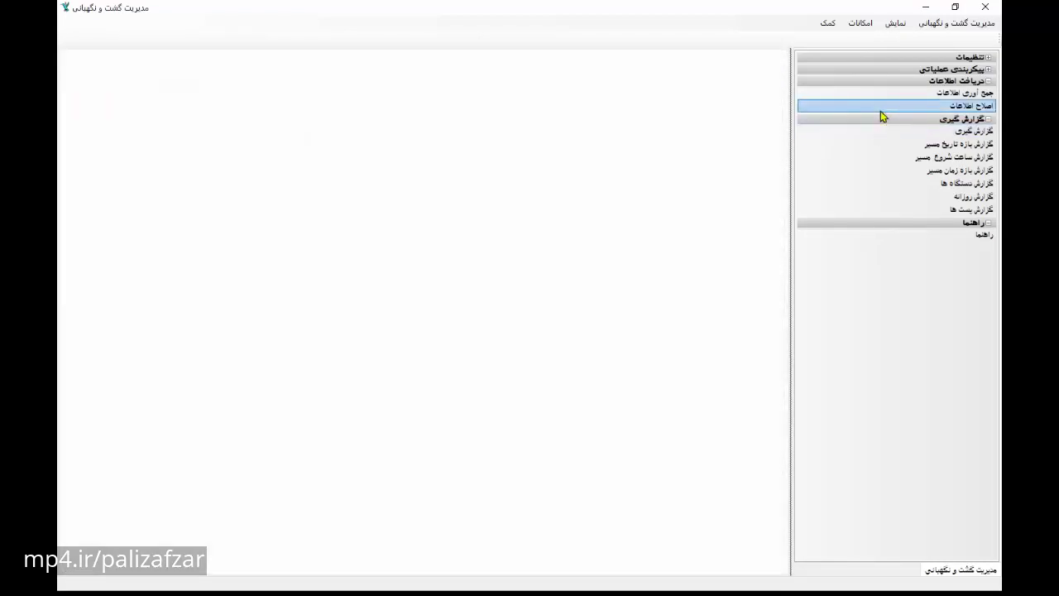
Open تعیین بازه تاریخ مسیر and save a date range for the گشت زنی route covering days 1 and 2 of month 9
left_click(974, 71)
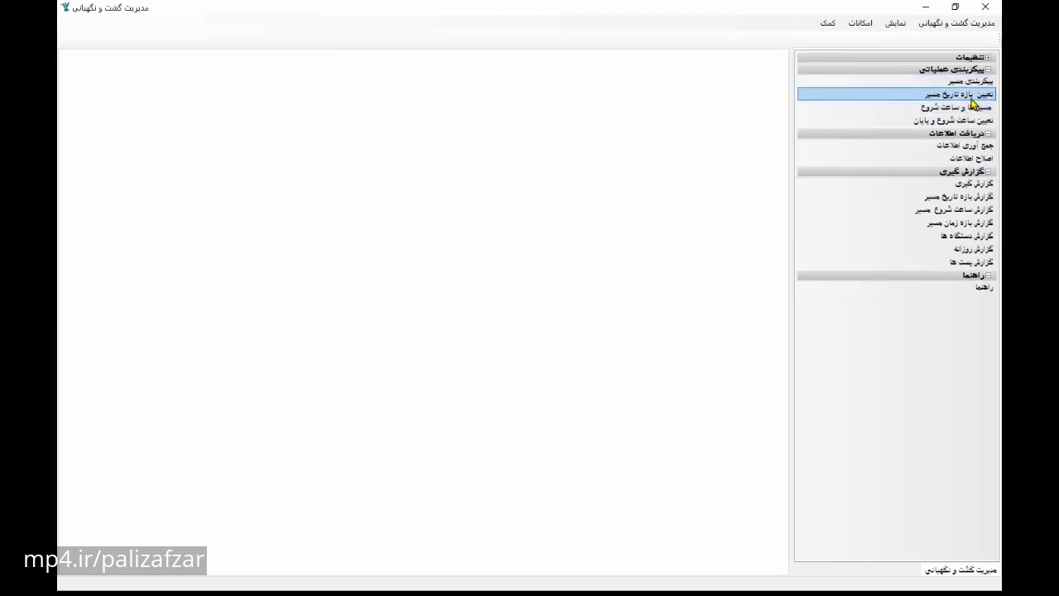
left_click(973, 96)
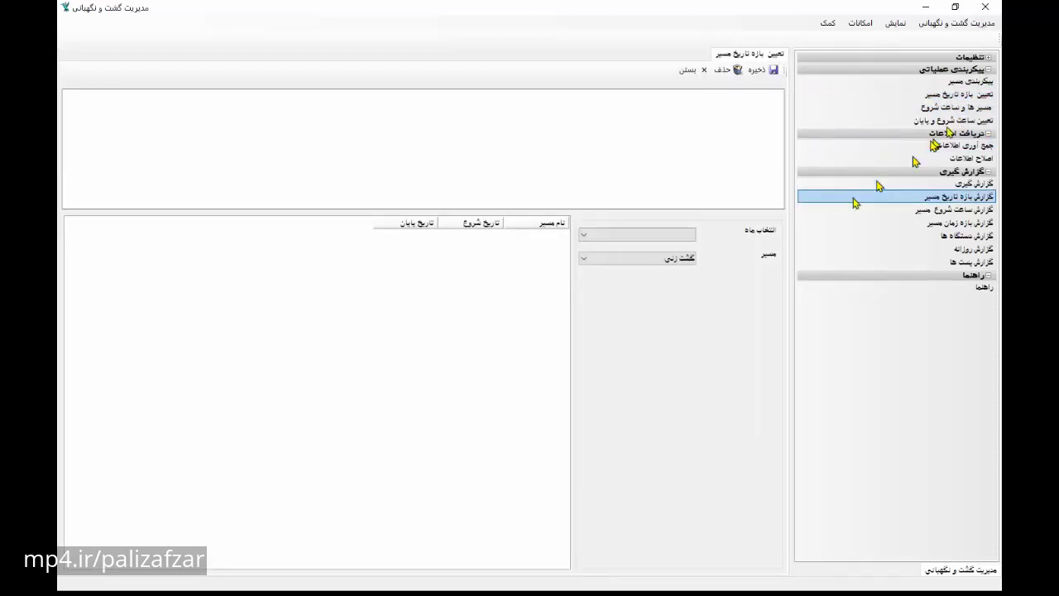
left_click(639, 237)
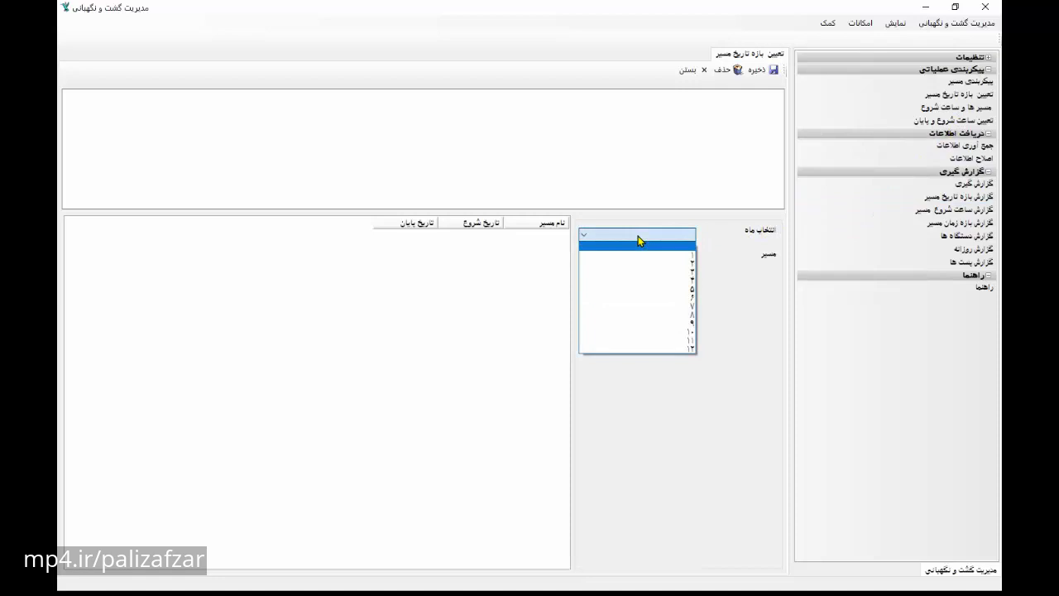
left_click(685, 324)
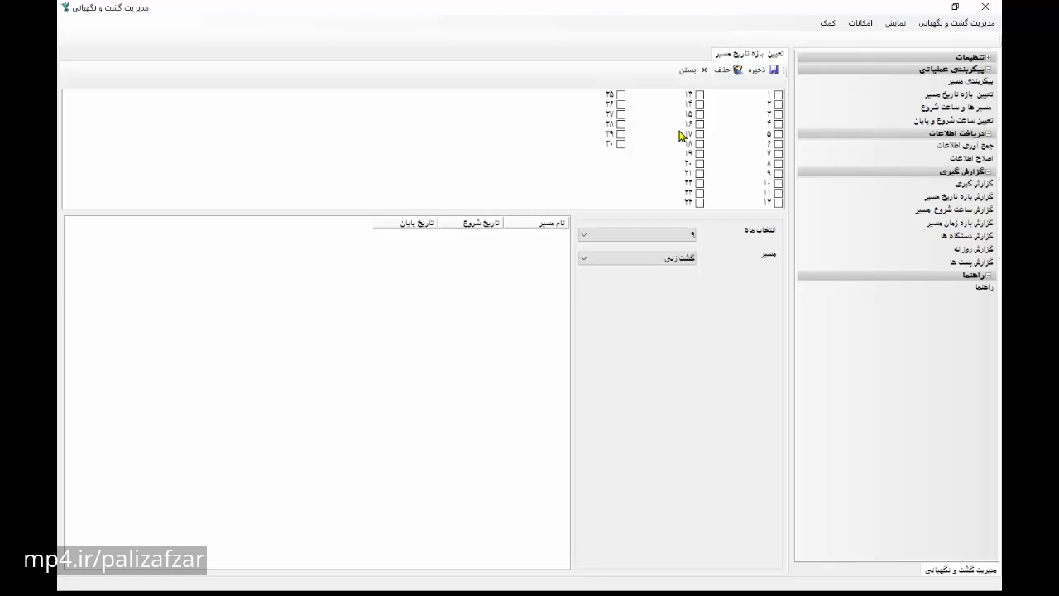
left_click(779, 95)
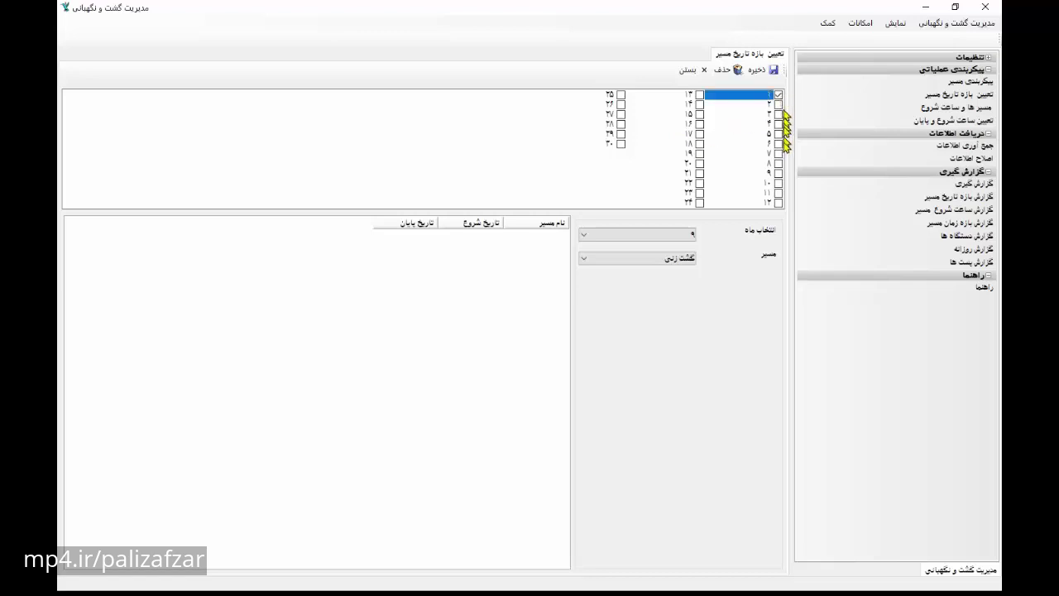
left_click(779, 105)
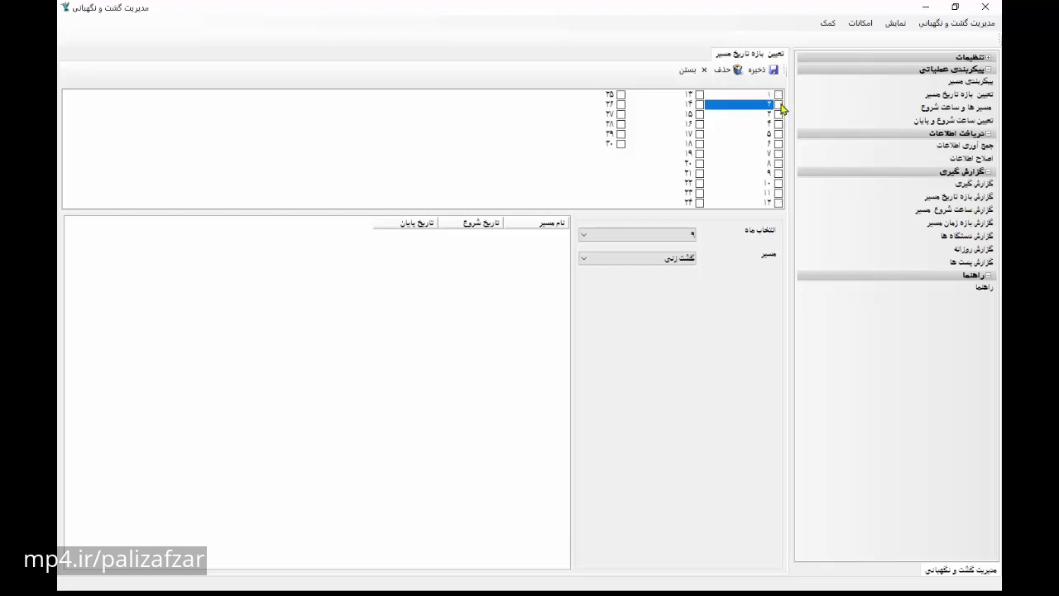
left_click(779, 105)
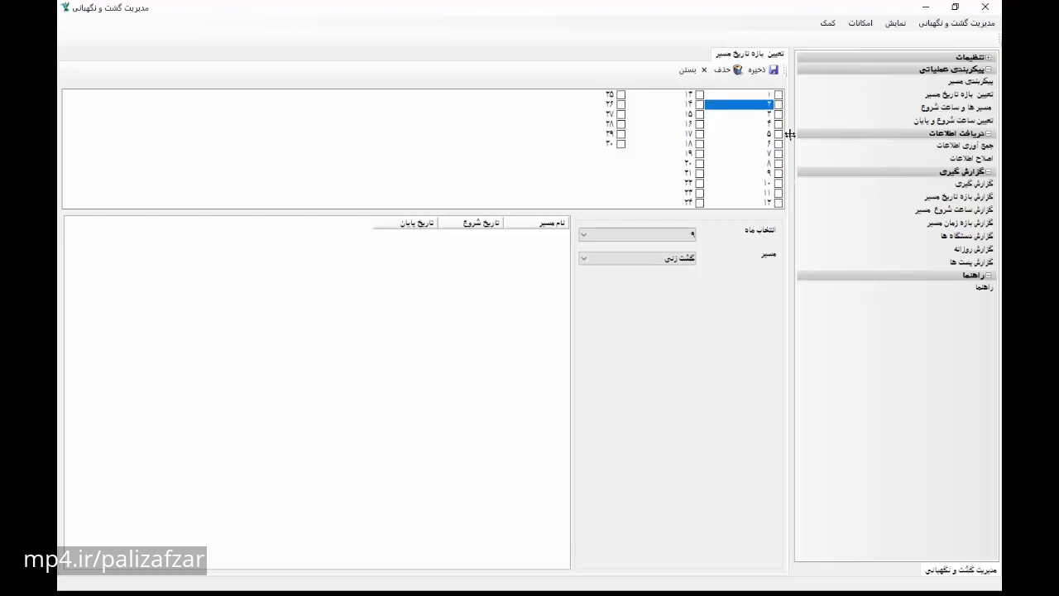
left_click(770, 70)
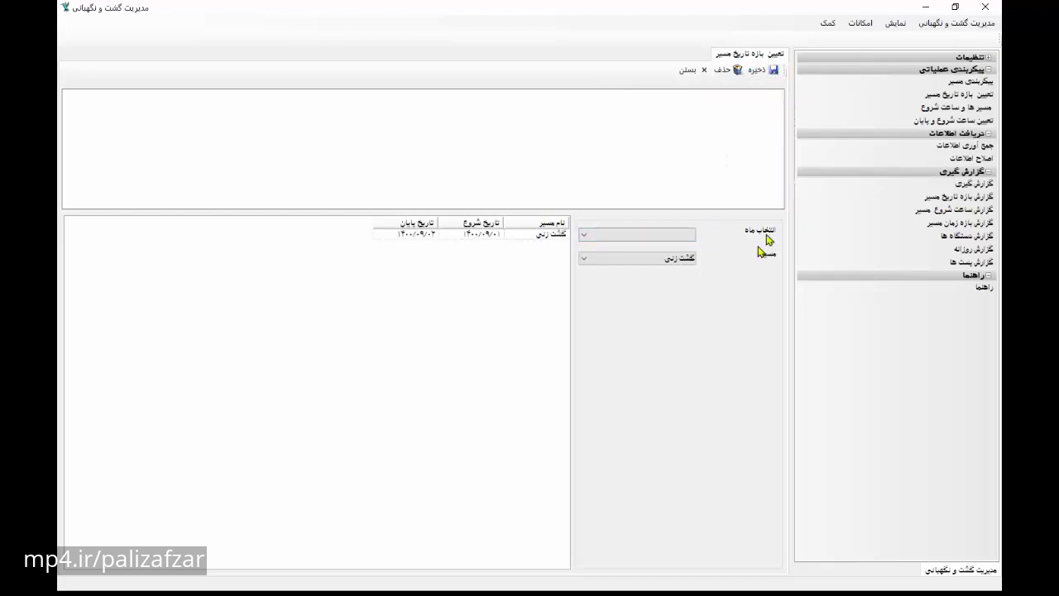
Save a date range for the گشت زنی route covering days 7 and 8 of month 9
left_click(665, 235)
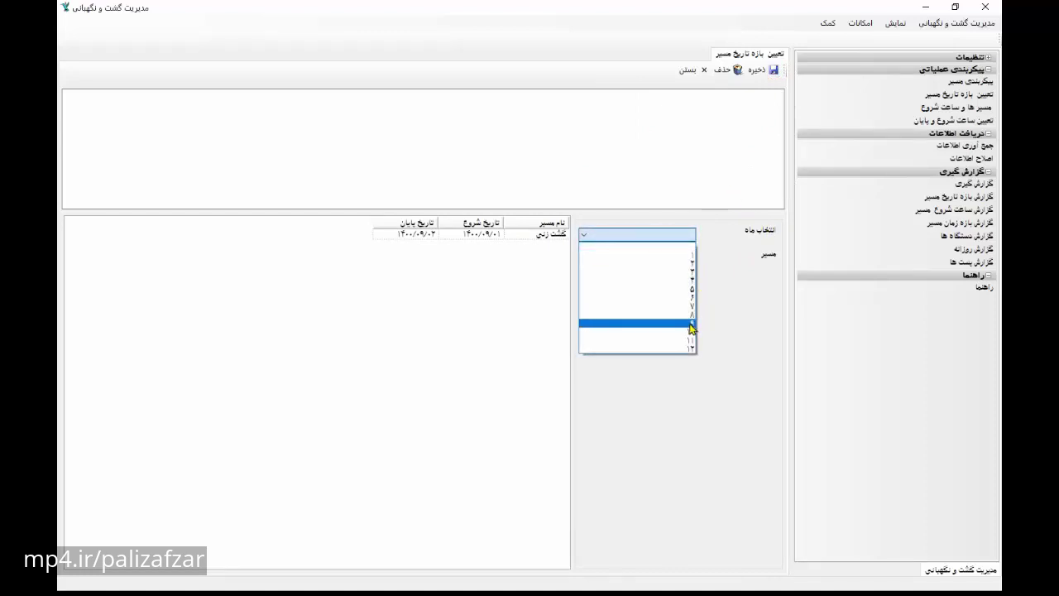
left_click(691, 323)
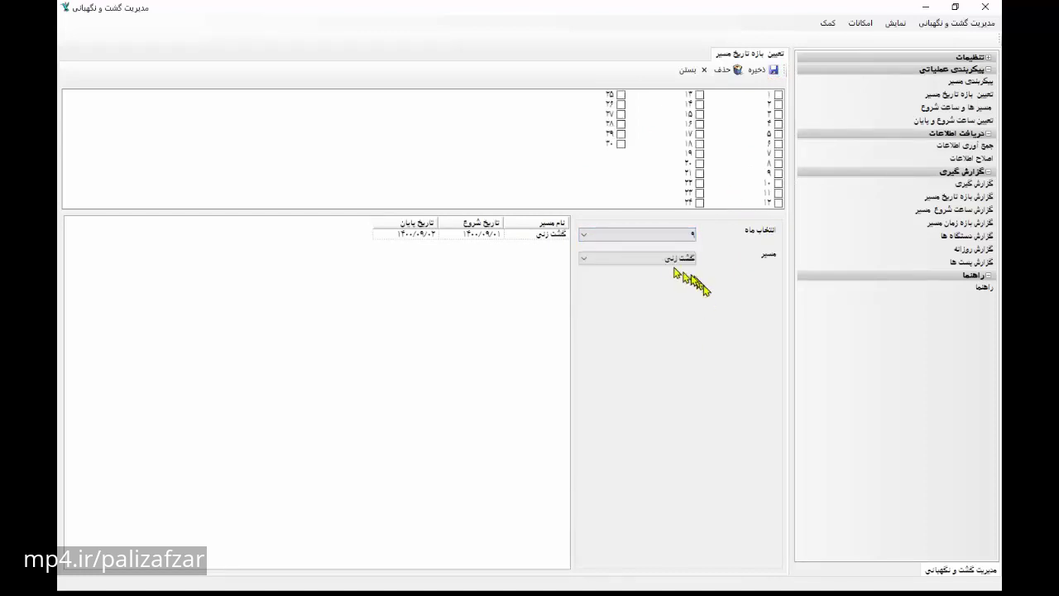
left_click(779, 154)
left_click(779, 154)
left_click(778, 164)
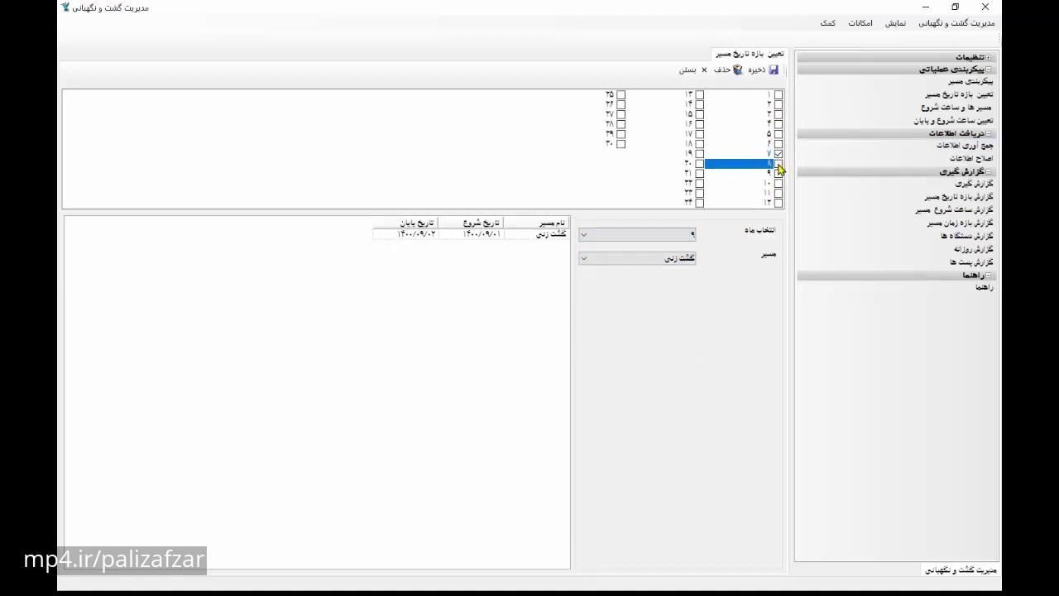
left_click(756, 70)
Save a date range for the گشت زنی route covering days 21 and 22 of month 9
left_click(687, 235)
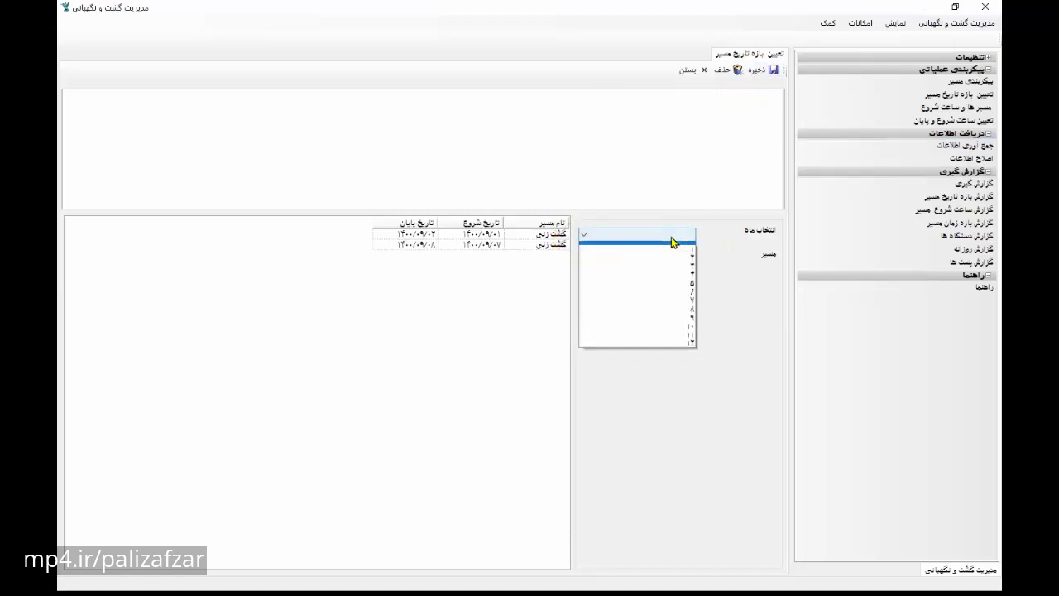
left_click(691, 324)
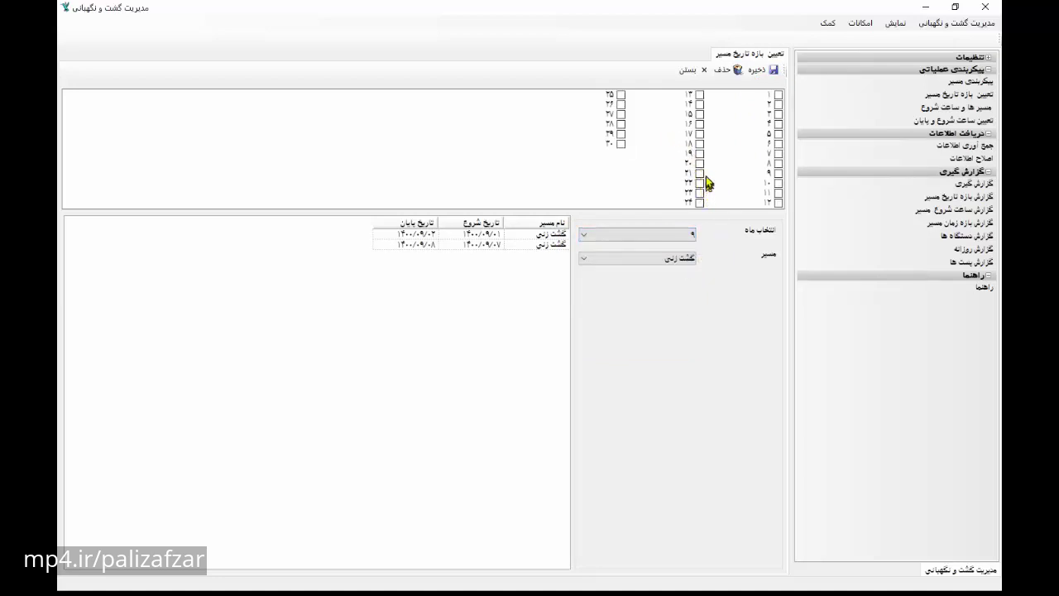
left_click(700, 173)
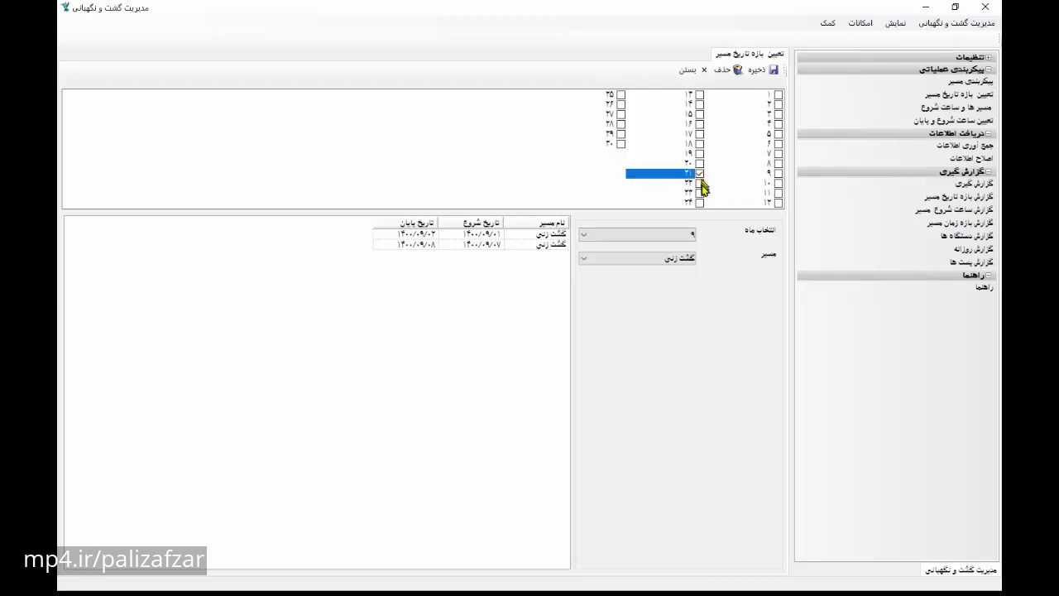
left_click(700, 183)
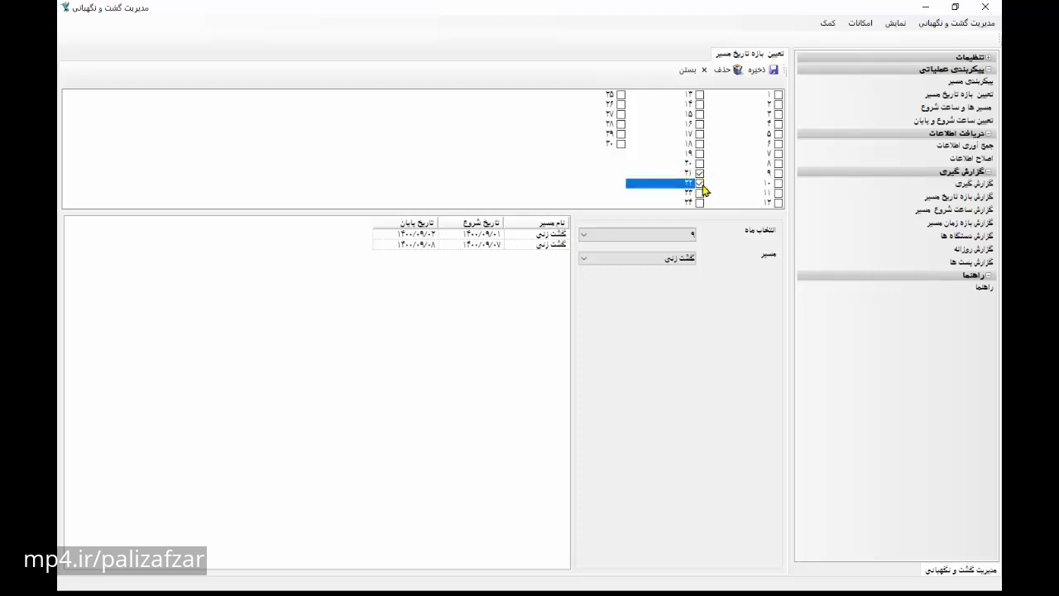
left_click(757, 70)
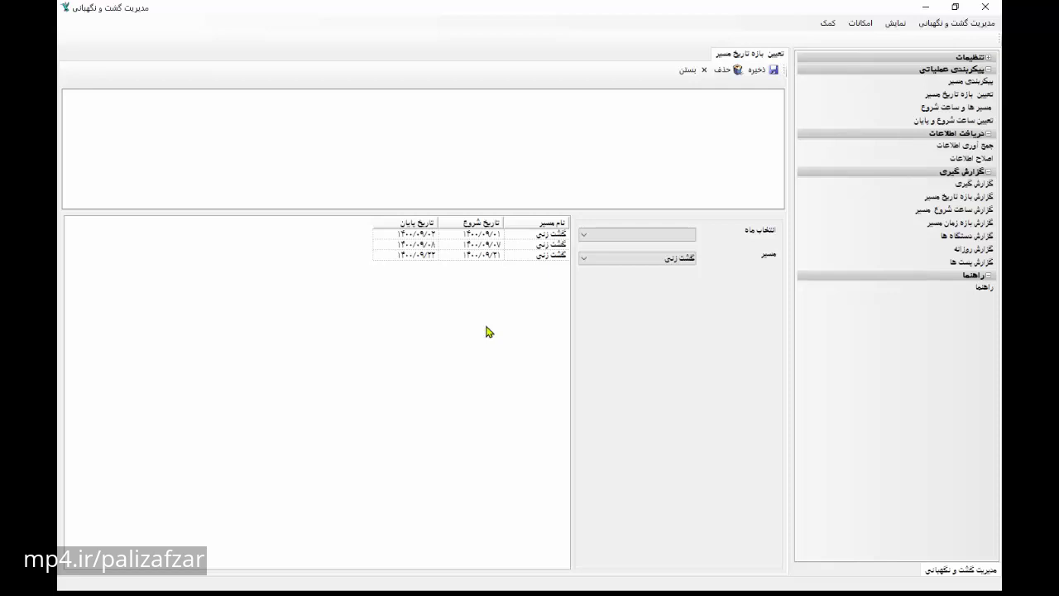
Open گزارش بازه تاریخ مسیر and set the report's start date to 1400/09/01
left_click(609, 236)
left_click(955, 204)
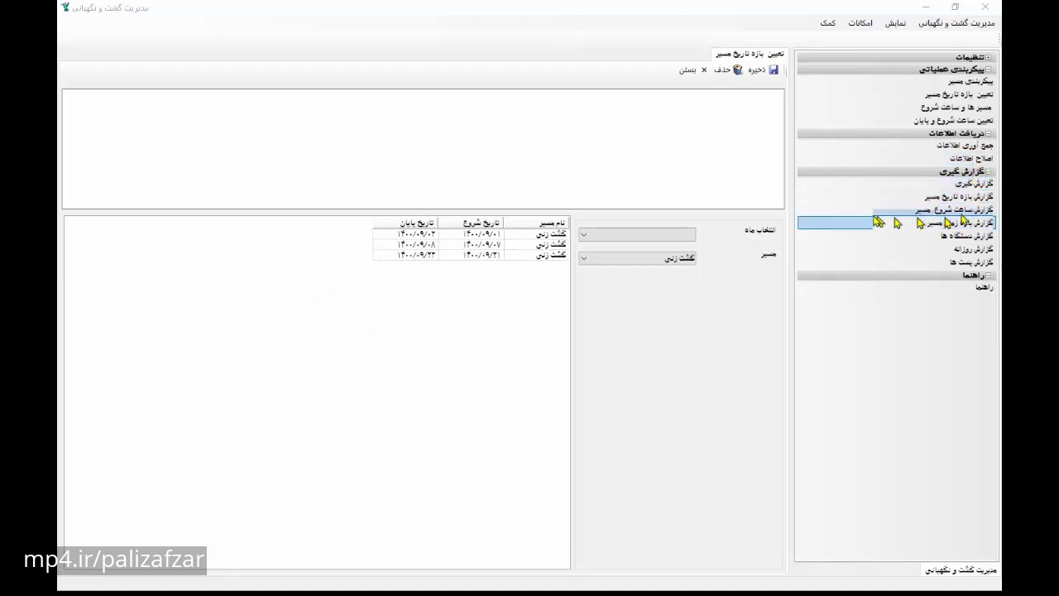
left_click(987, 198)
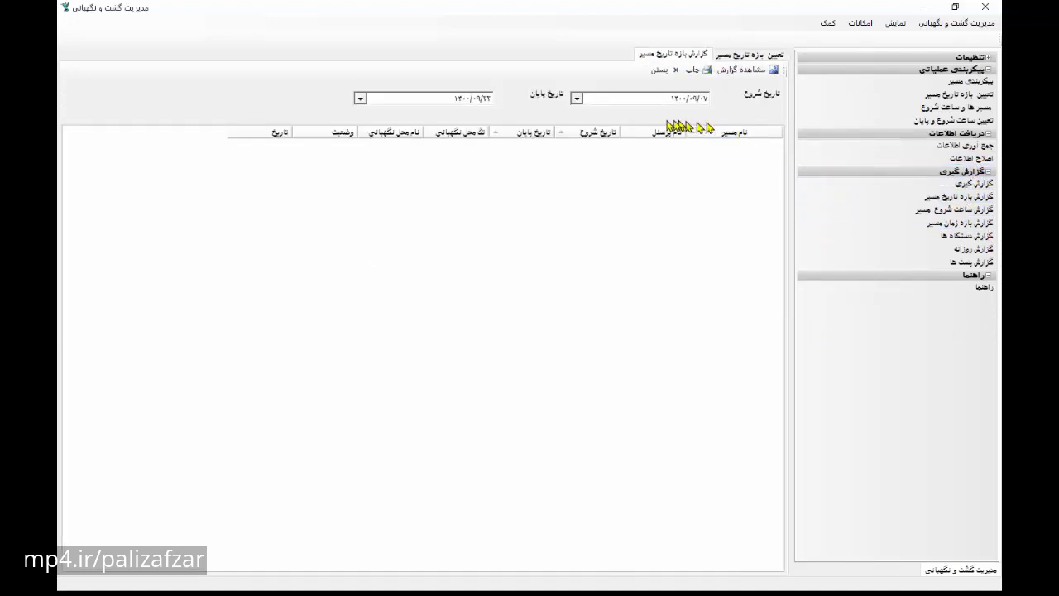
left_click(577, 98)
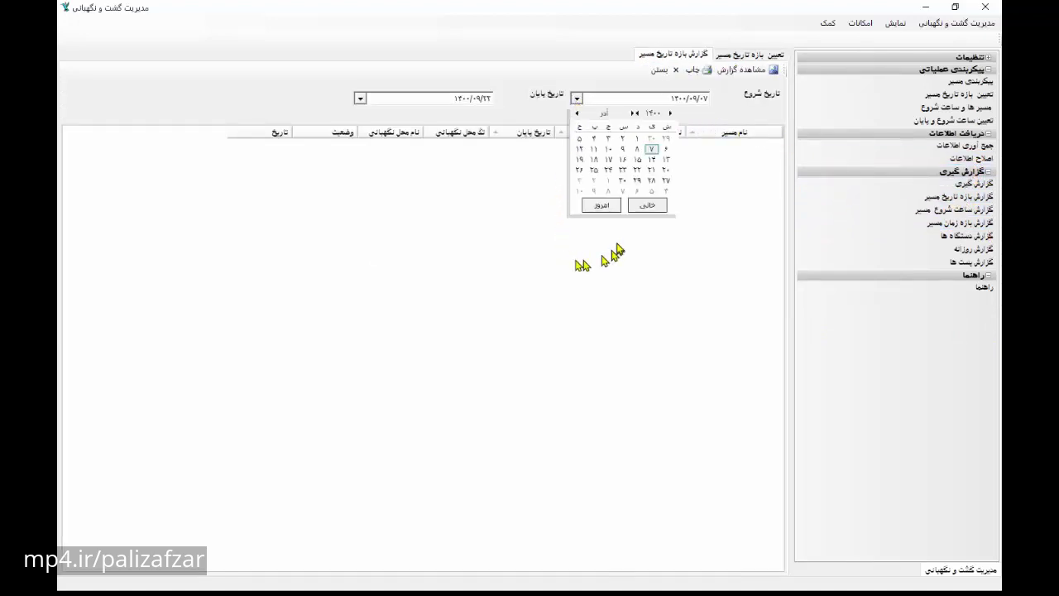
left_click(604, 205)
left_click(577, 99)
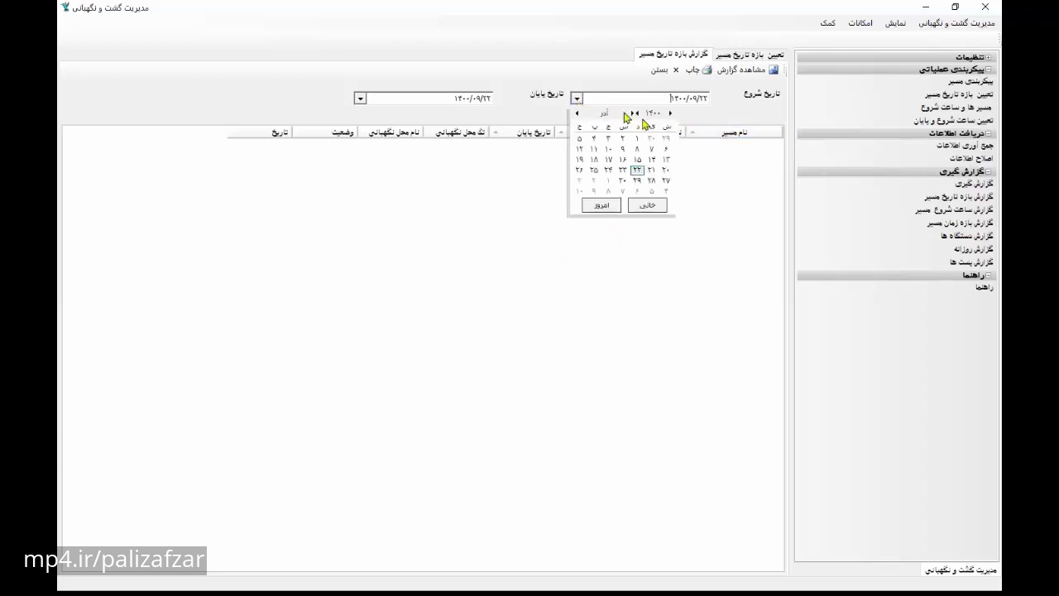
left_click(635, 141)
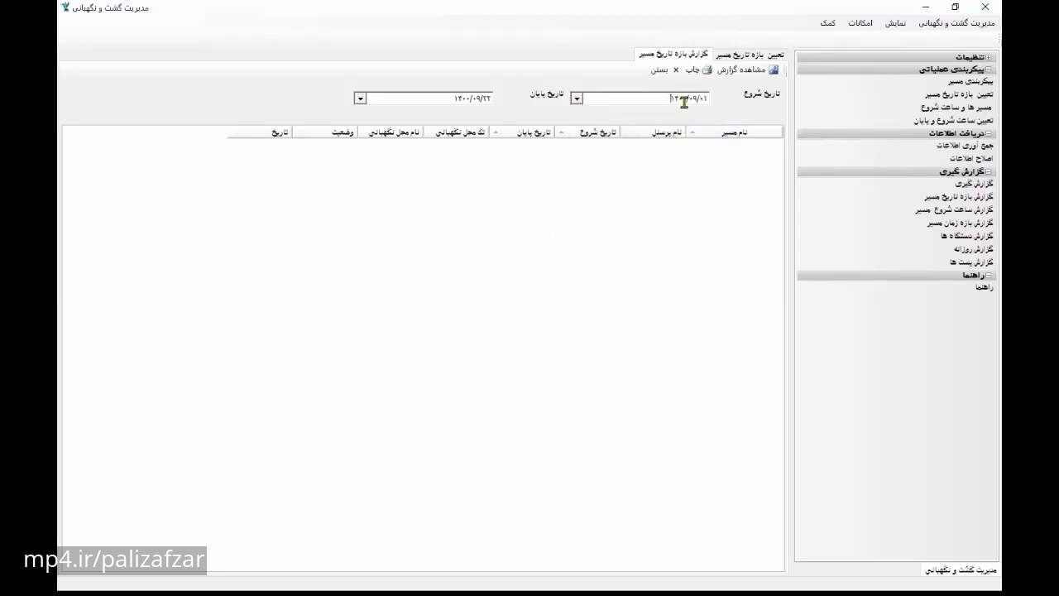
Set the route date range report's end date to 1400/09/30 and generate the report
left_click(361, 99)
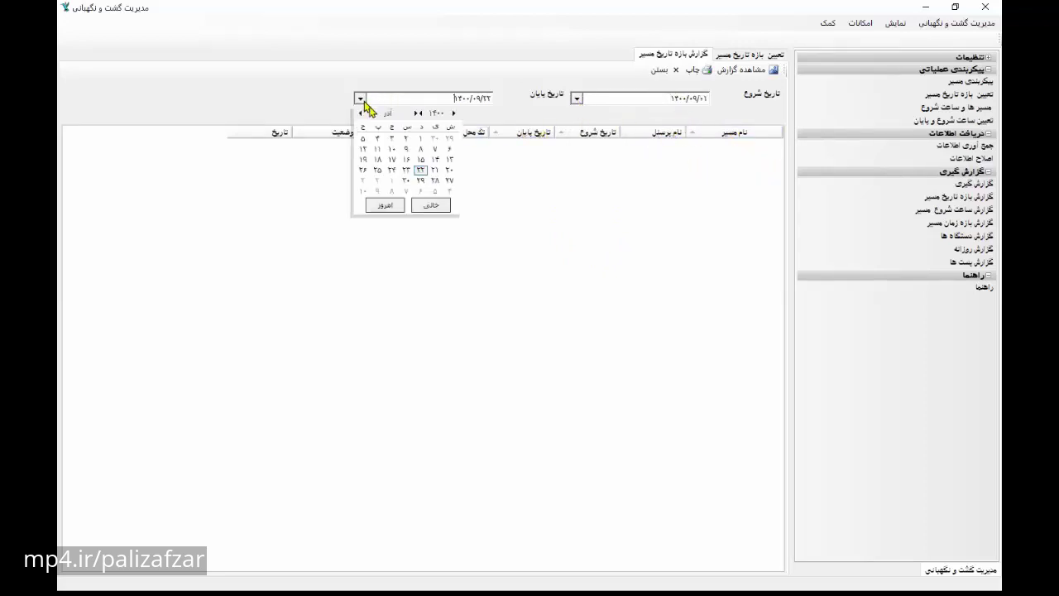
left_click(405, 181)
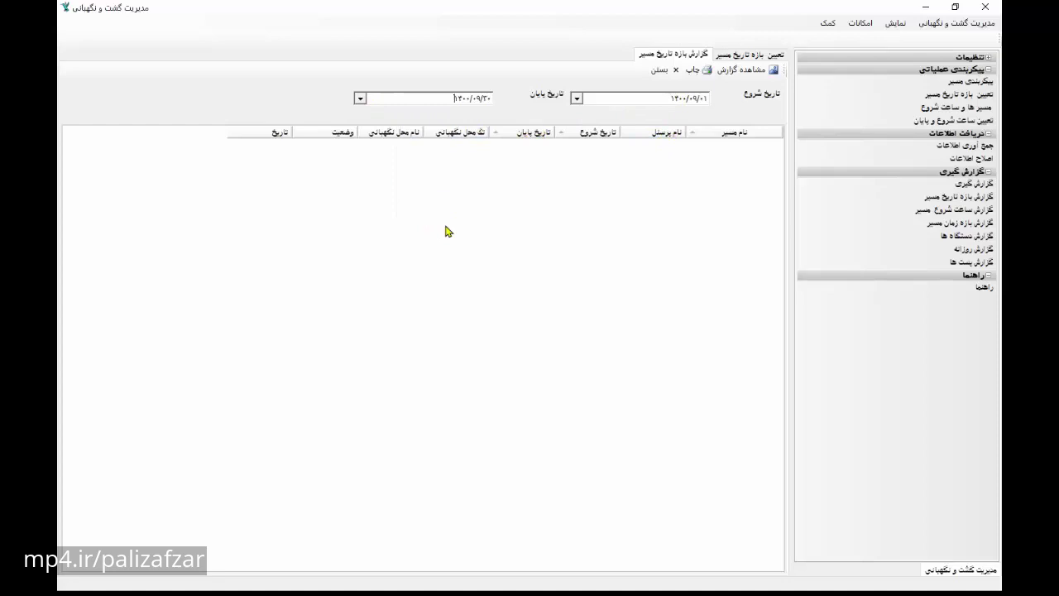
left_click(740, 71)
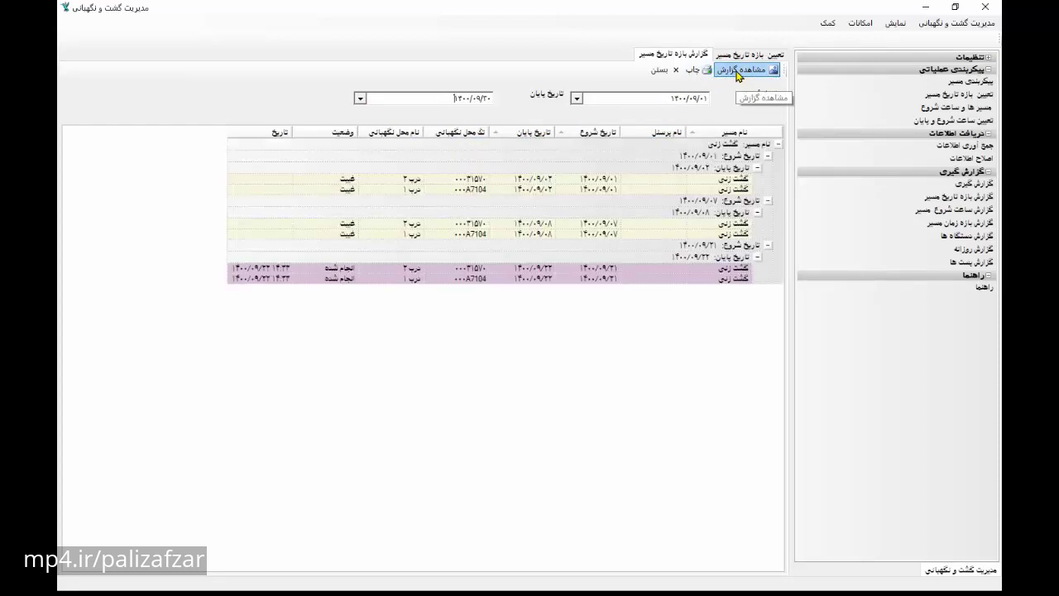
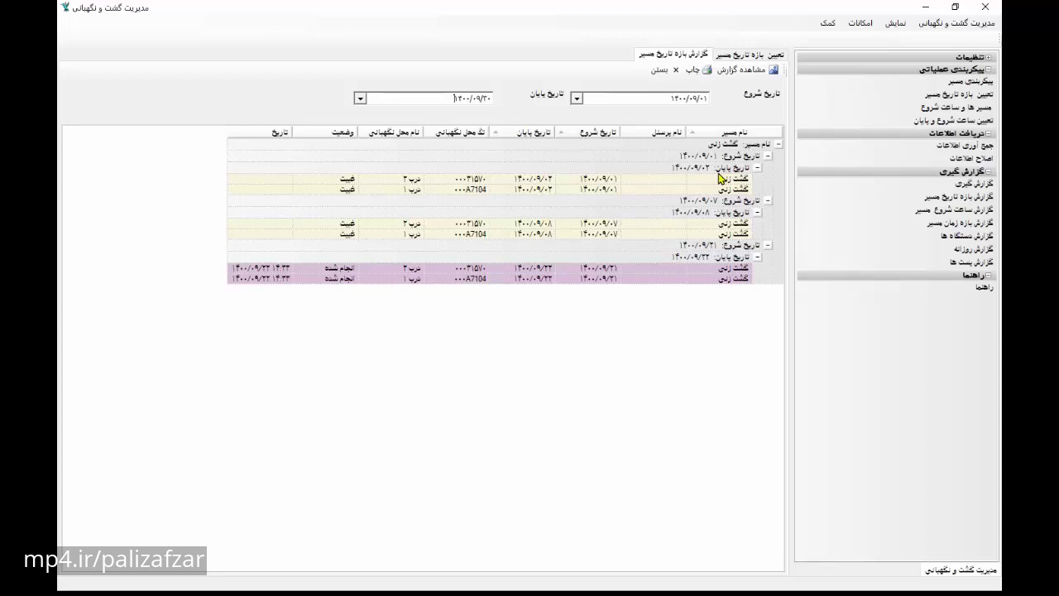
Compare the date ranges saved in تعیین بازه تاریخ مسیر with the entries in گزارش بازه تاریخ مسیر
left_click(757, 56)
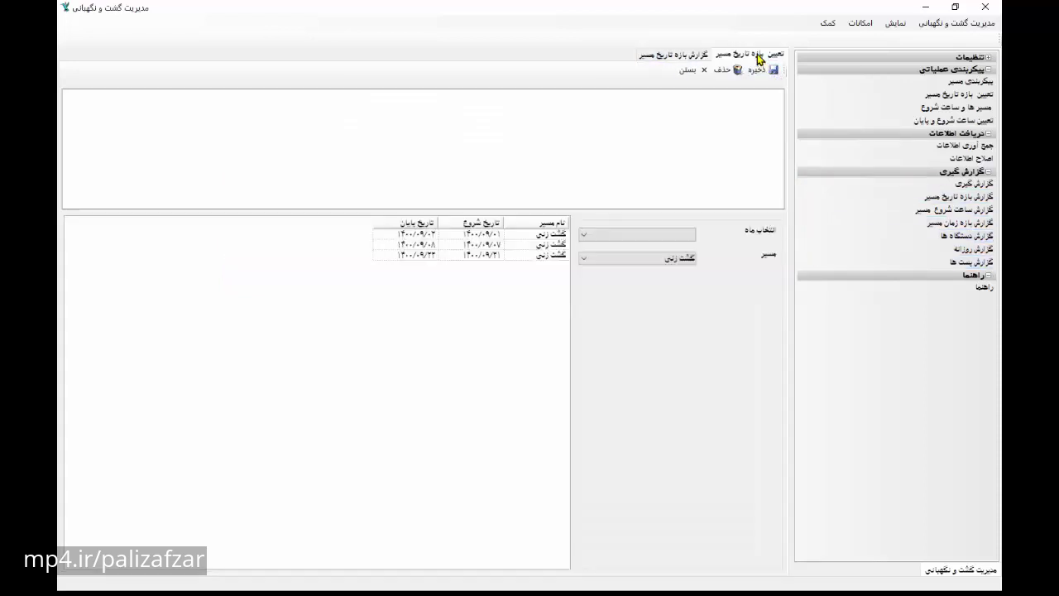
left_click(661, 54)
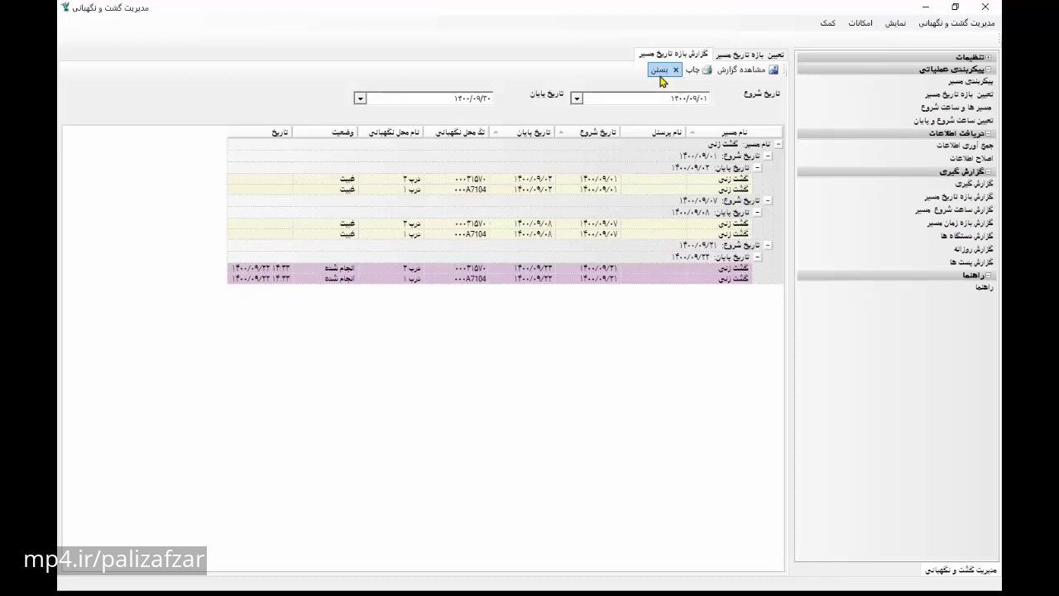
left_click(729, 55)
left_click(698, 56)
Open مسیر ها و ساعت شروع and save start times 19:00 and 20:00 for the گشت زنی route
left_click(952, 114)
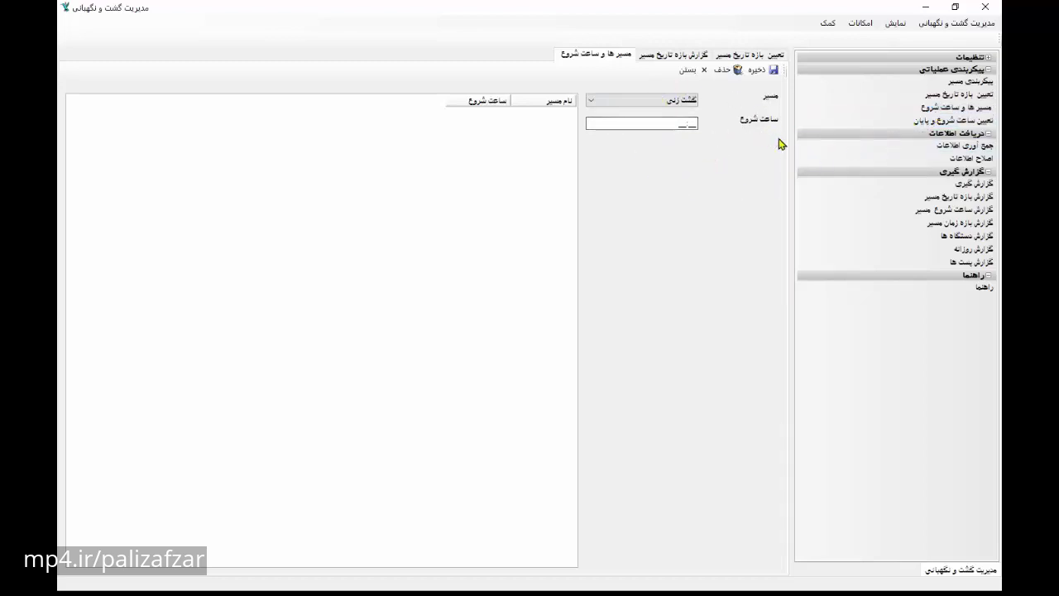
left_click(687, 124)
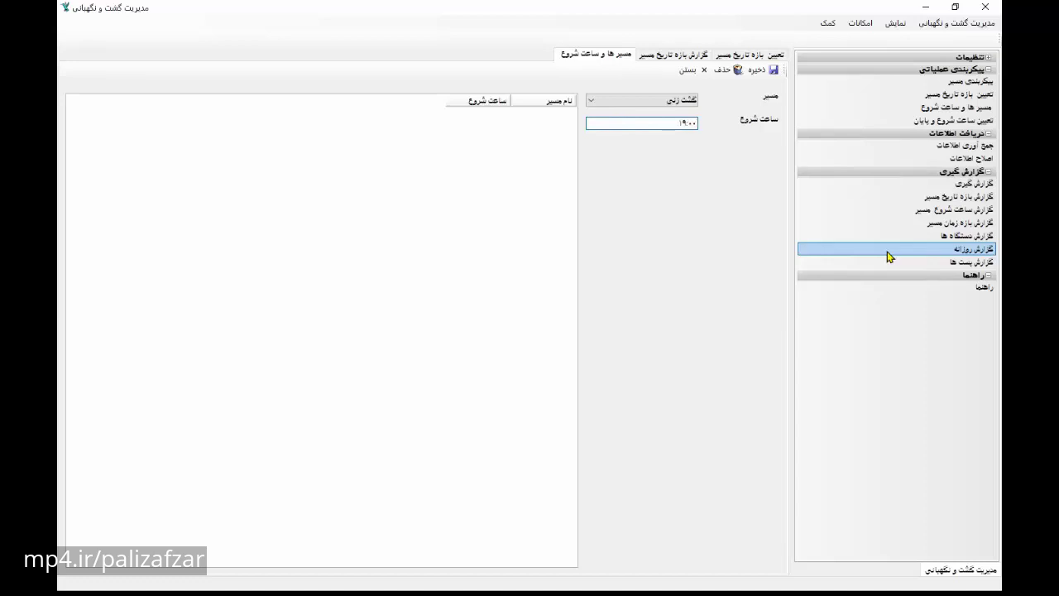
left_click(768, 70)
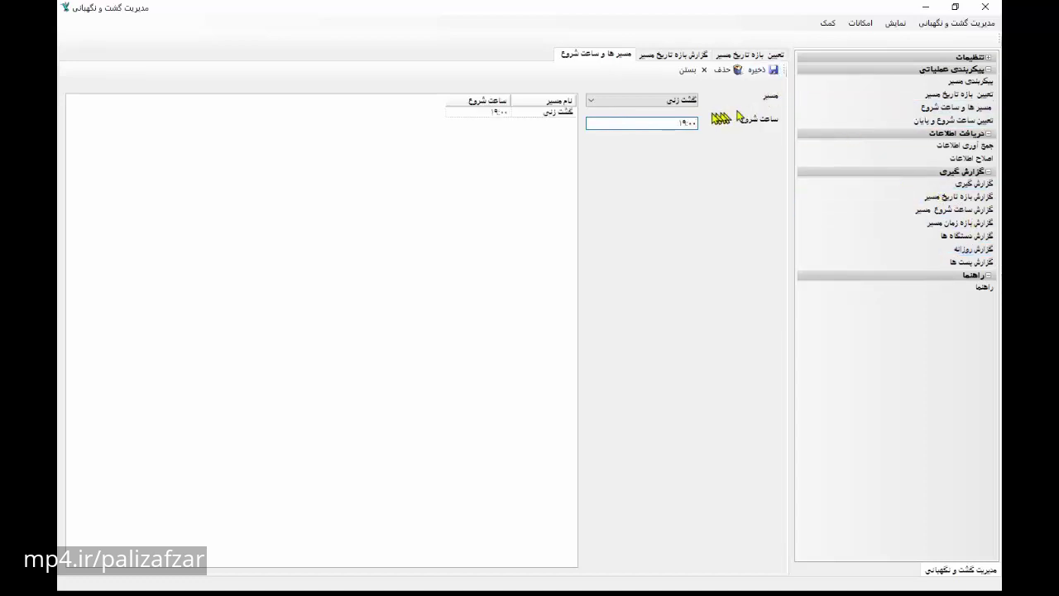
double_click(667, 121)
type("20:00")
left_click(768, 70)
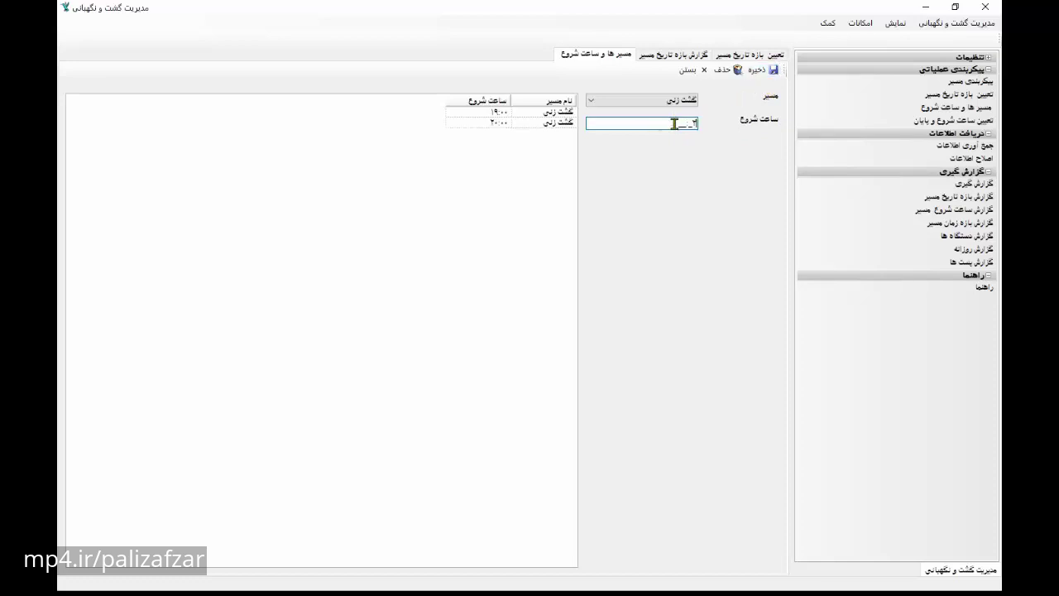
Save further start times 21:00, 22:00, 23:00 and 14:00 for the گشت زنی route
left_click(768, 71)
double_click(666, 124)
type("22:00")
left_click(768, 70)
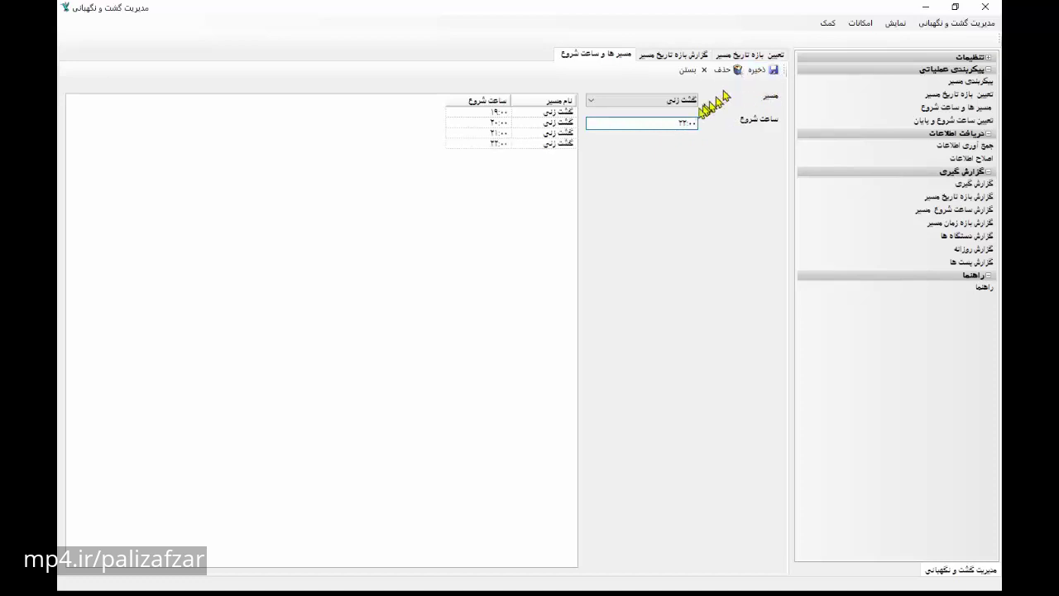
double_click(676, 121)
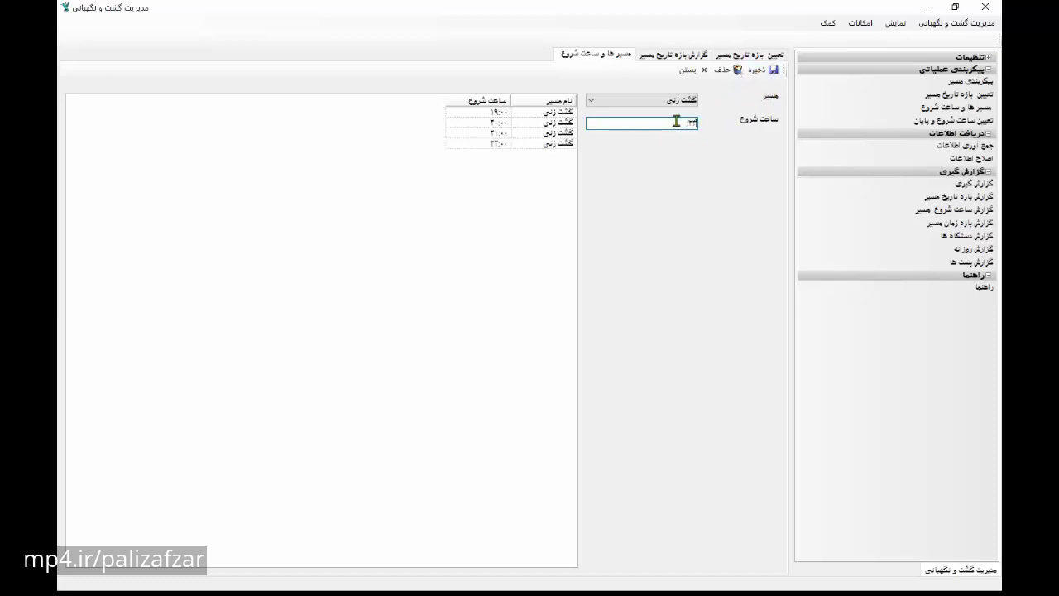
type("23:00")
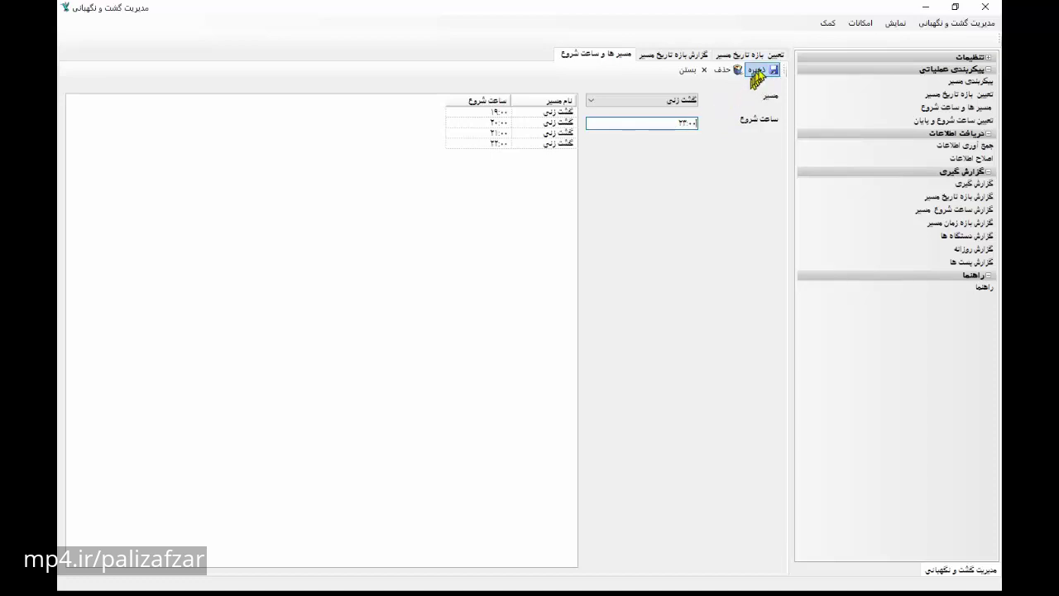
left_click(768, 71)
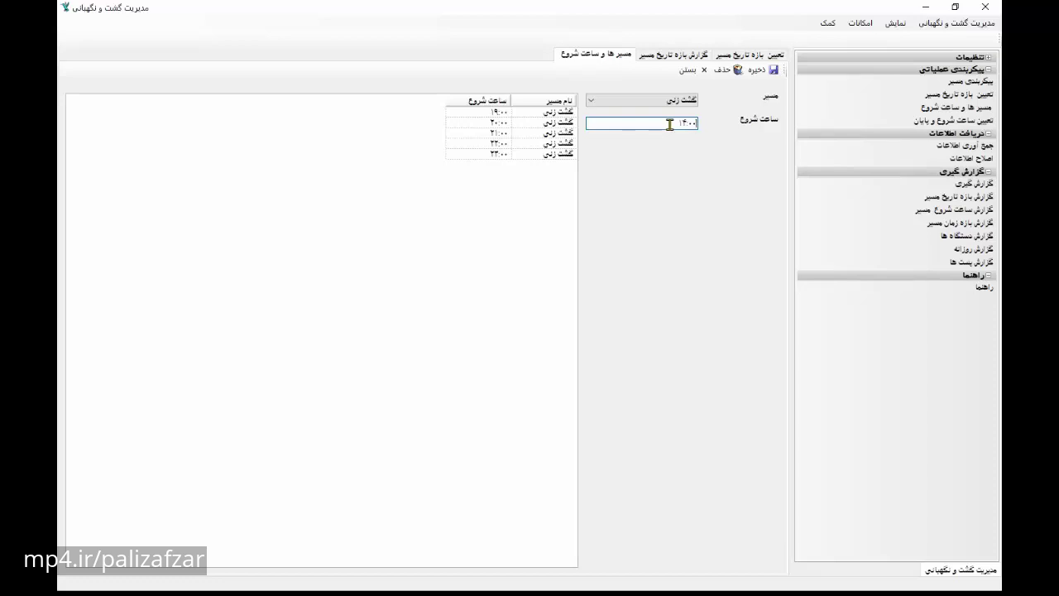
left_click(769, 74)
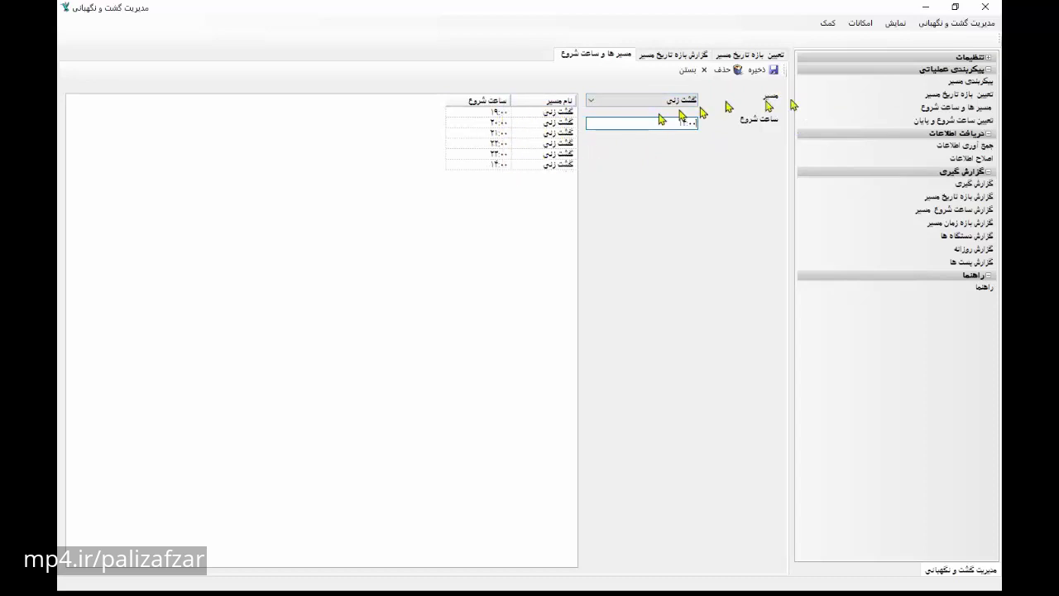
Open پیکربندی مسیر and review the guard points and range values of گشت زنی against its saved start times
left_click(972, 81)
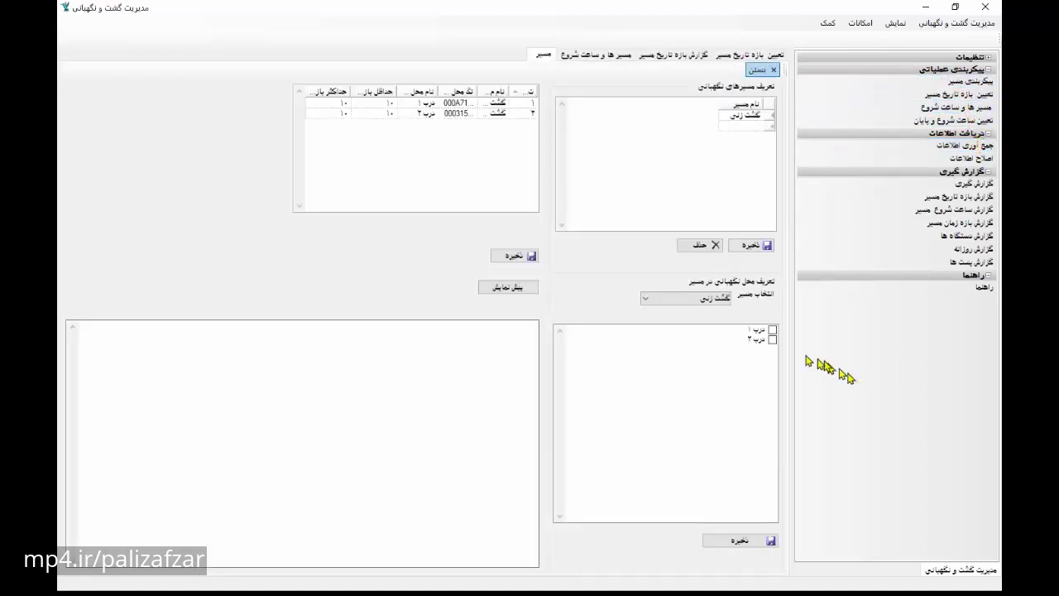
left_click(772, 331)
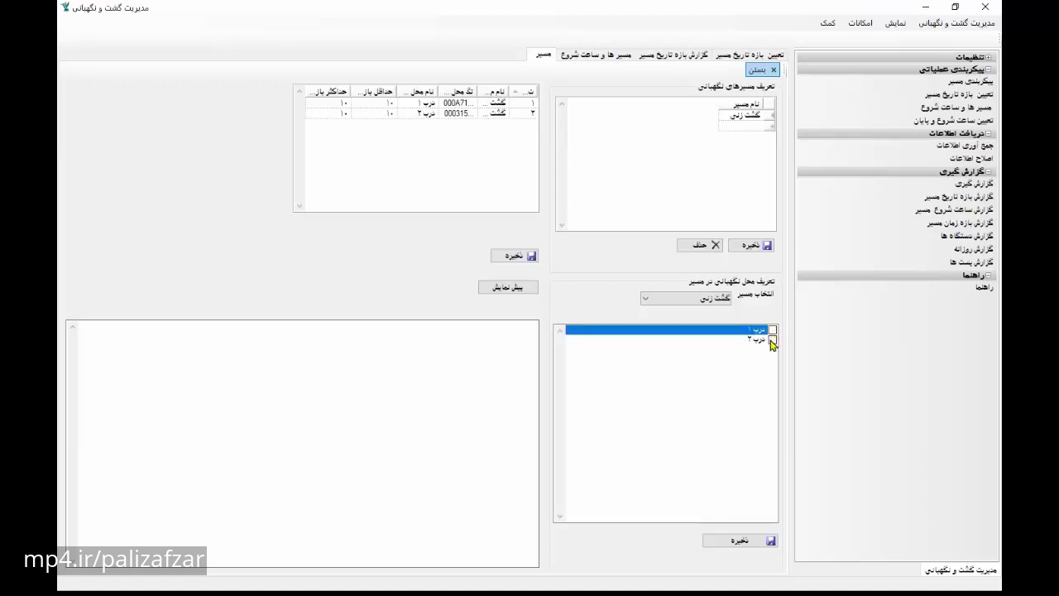
left_click(771, 342)
left_click(378, 103)
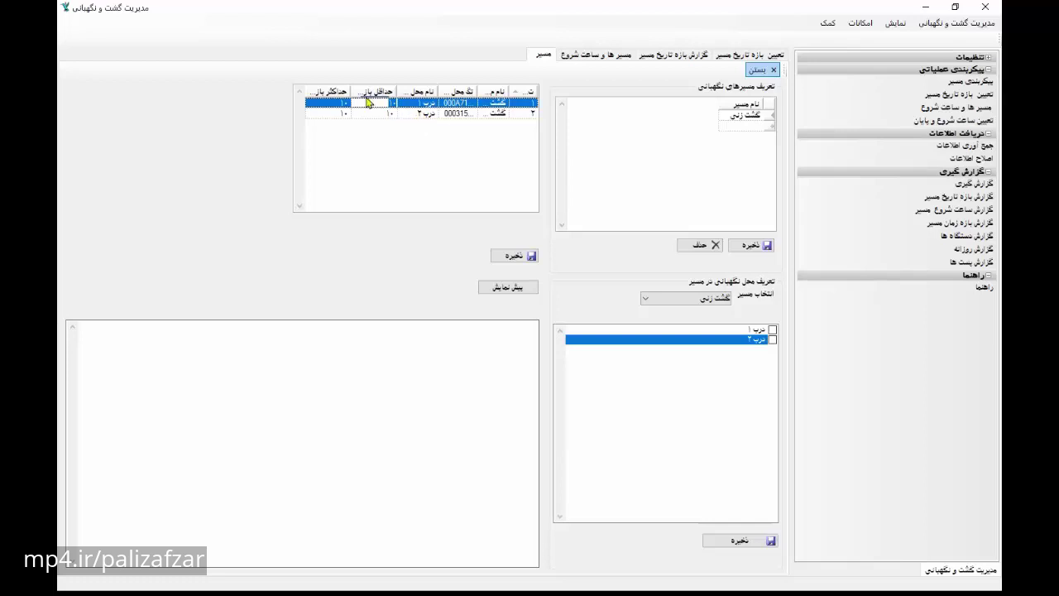
left_click(622, 55)
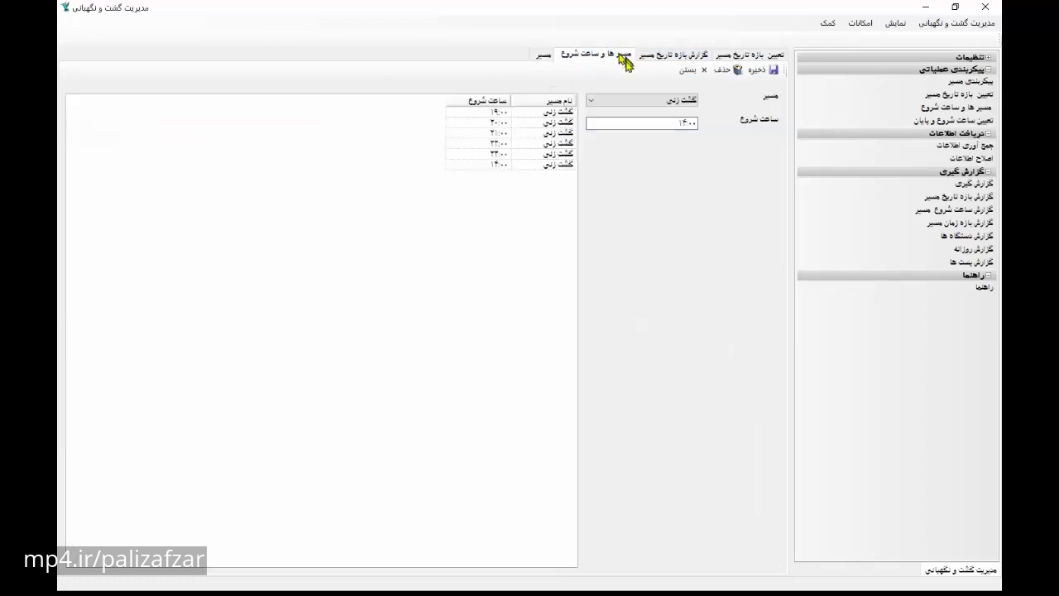
left_click(543, 55)
Set the minimum and maximum range values of both درب ۱ and درب ۲ to 30
left_click(384, 102)
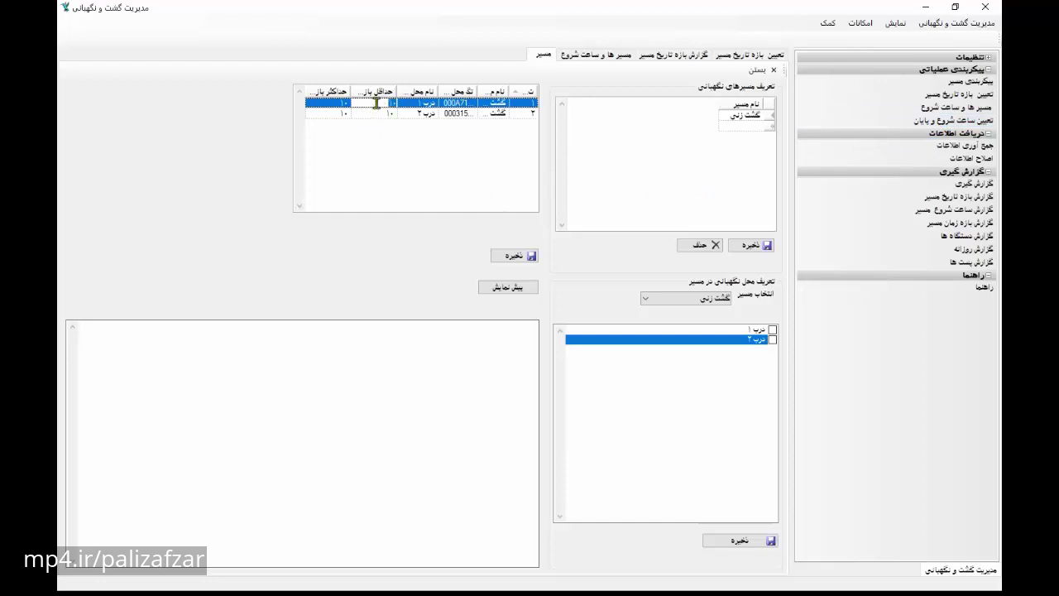
type("30")
left_click(332, 104)
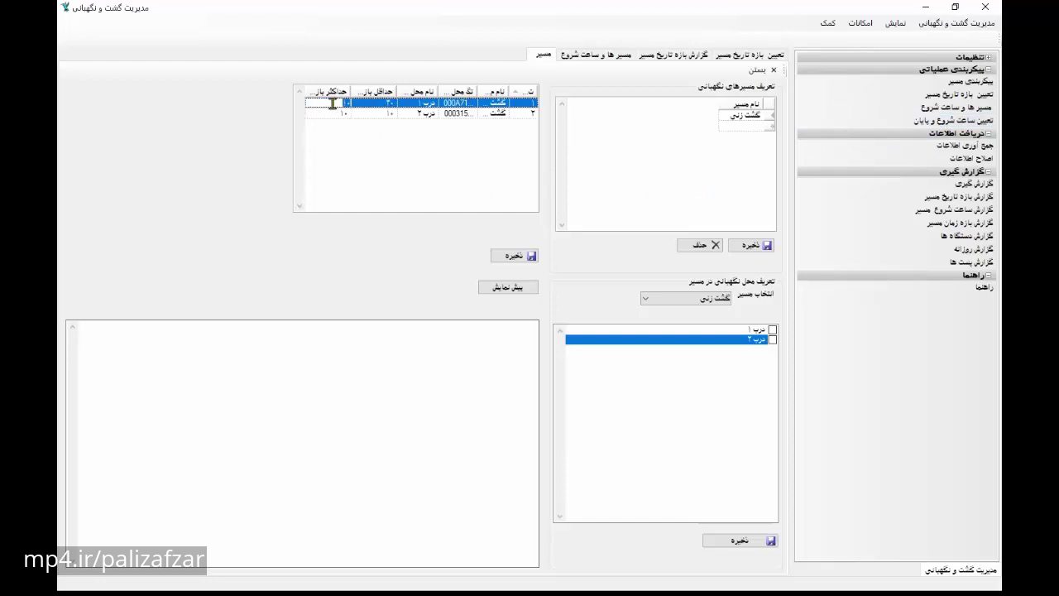
left_click(385, 102)
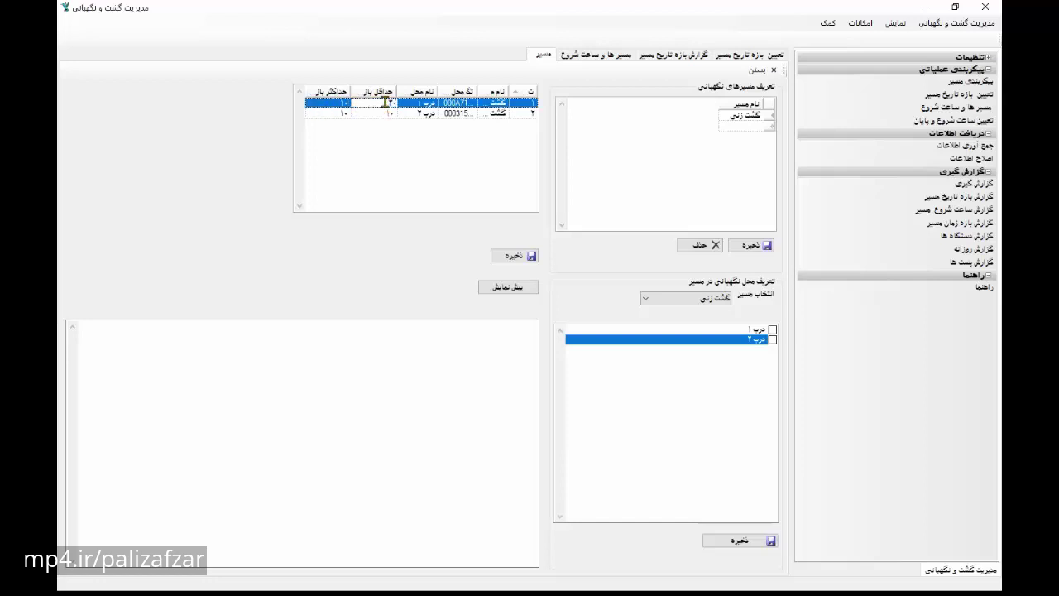
left_click(323, 104)
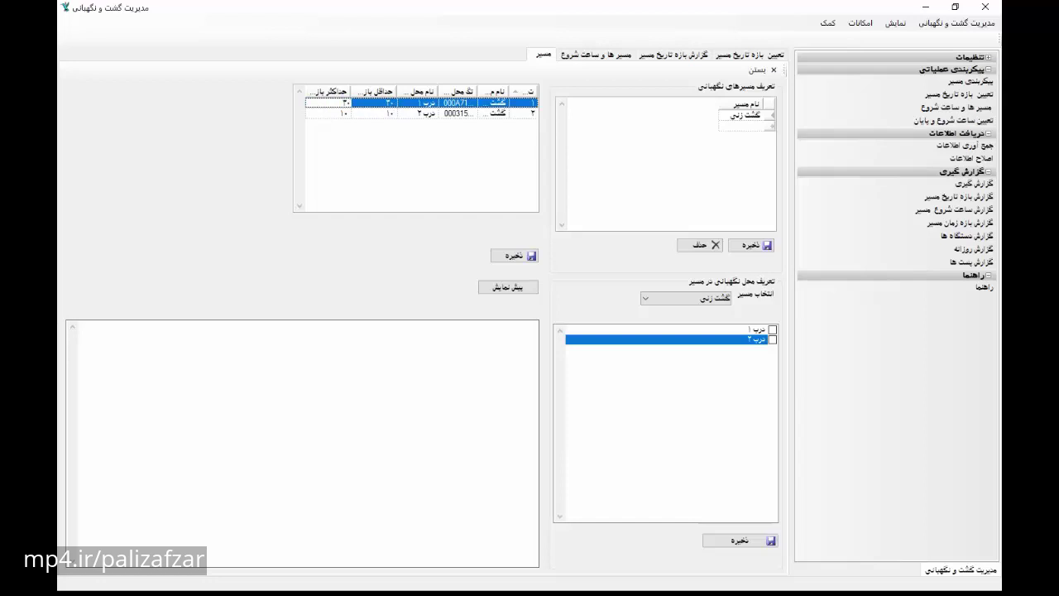
left_click(382, 113)
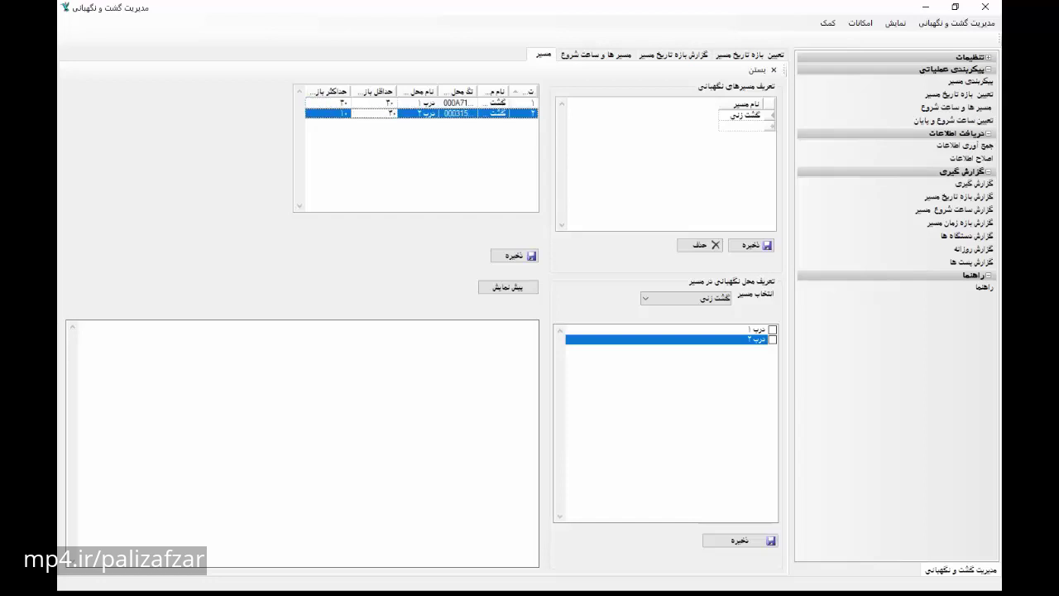
left_click(331, 114)
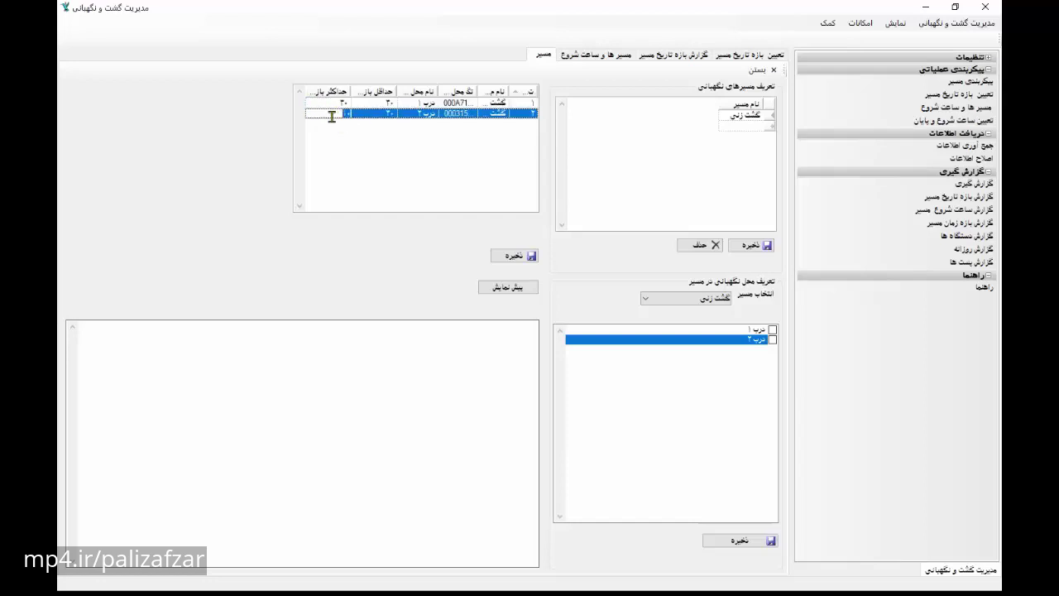
Set the minimum range value of درب ۱ and درب ۲ to 15, save the route configuration and close it
left_click(381, 104)
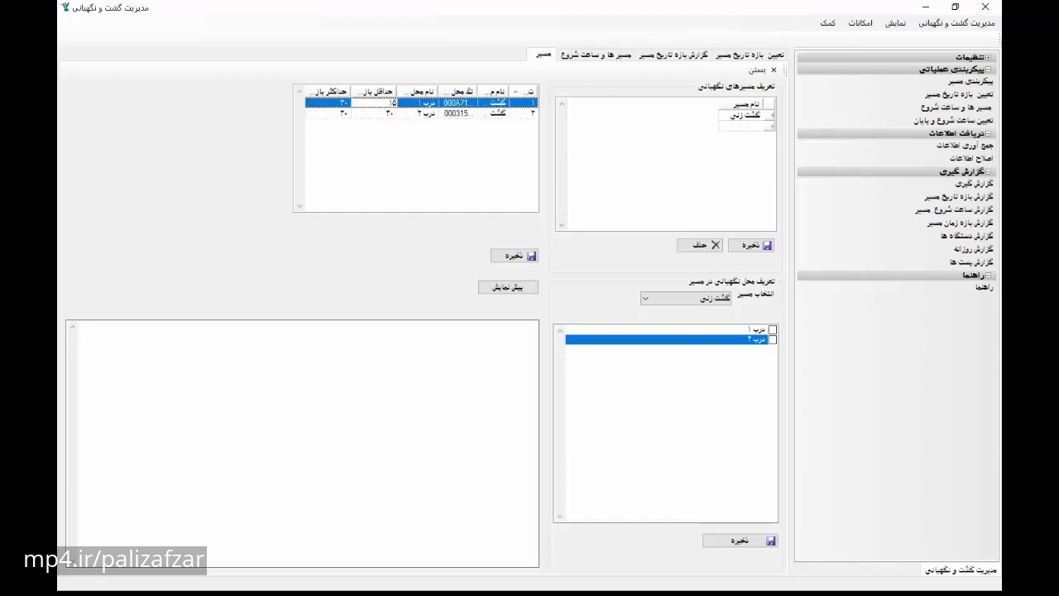
left_click(384, 115)
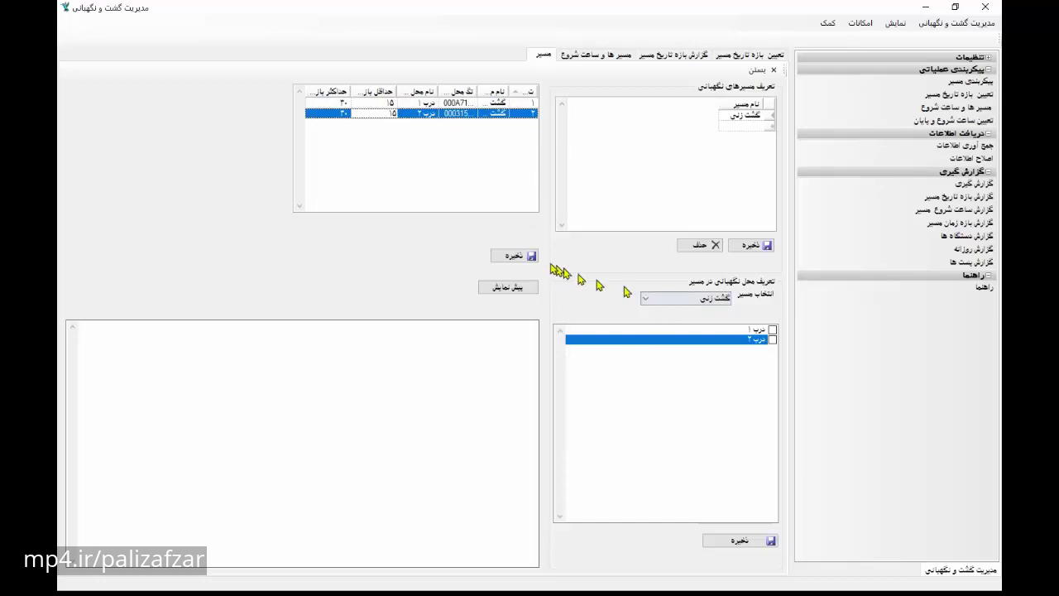
left_click(523, 256)
left_click(750, 540)
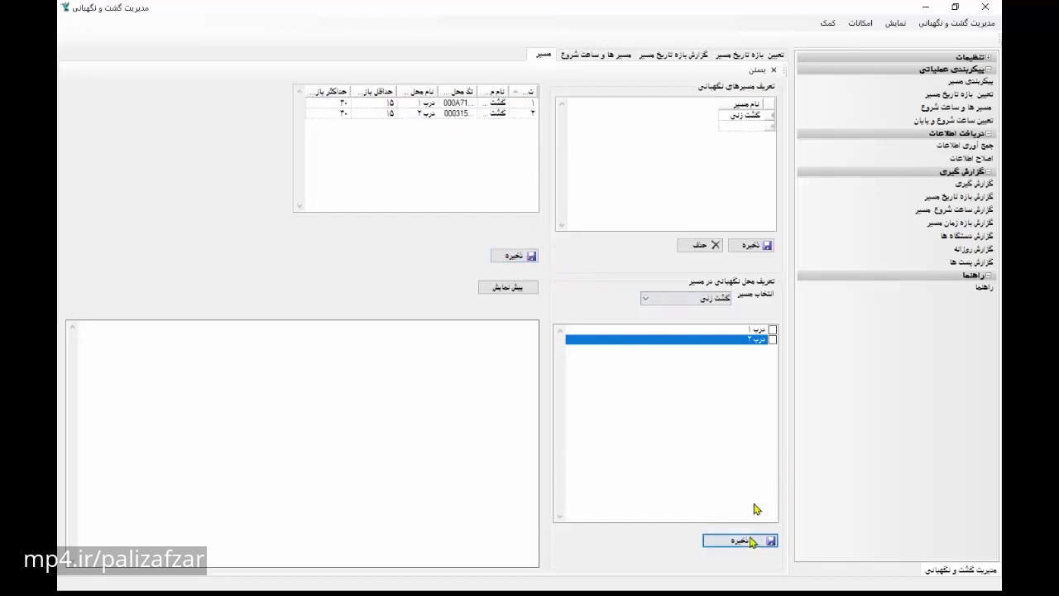
left_click(758, 246)
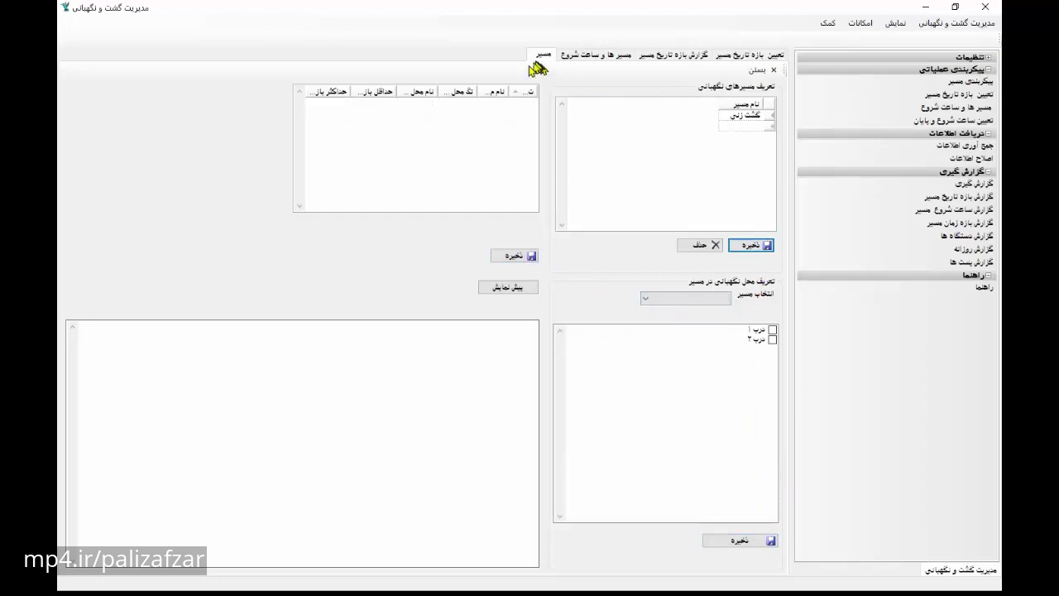
left_click(755, 73)
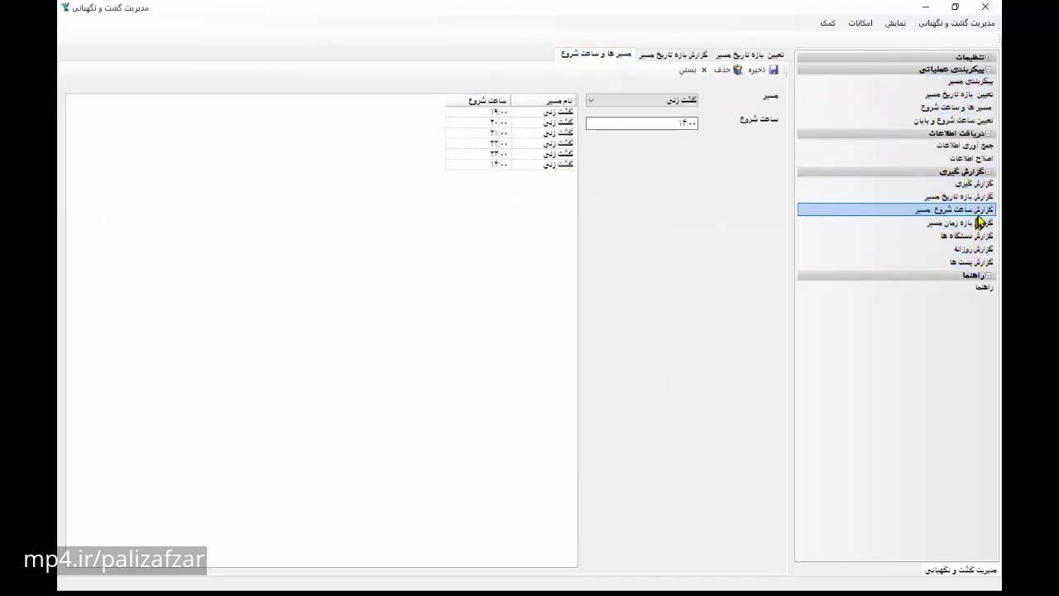
Open گزارش ساعت شروع مسیر and generate the report for 1400/09/01 to 1400/09/30
left_click(953, 209)
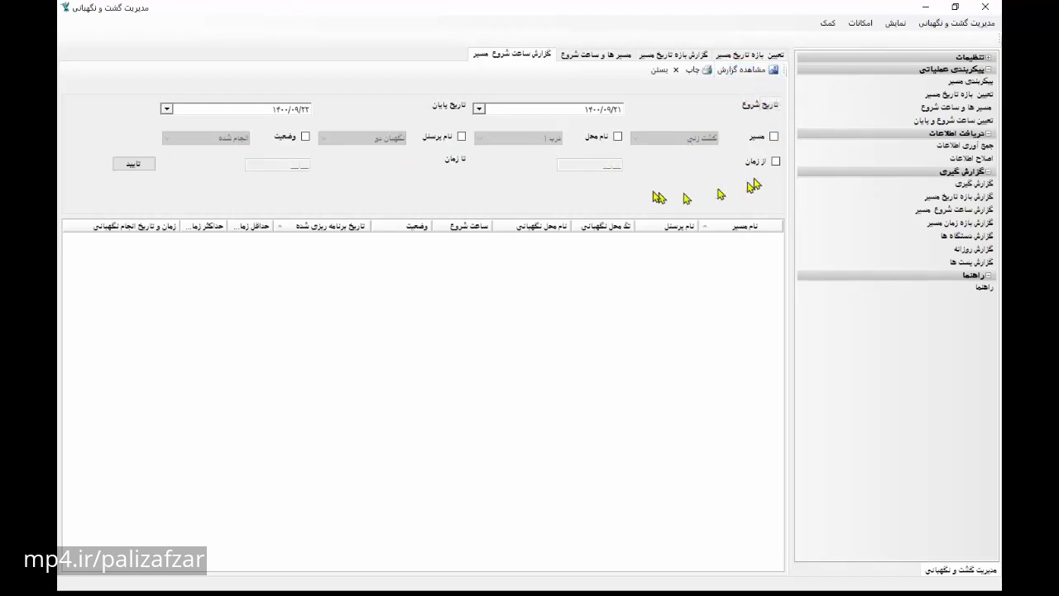
left_click(480, 109)
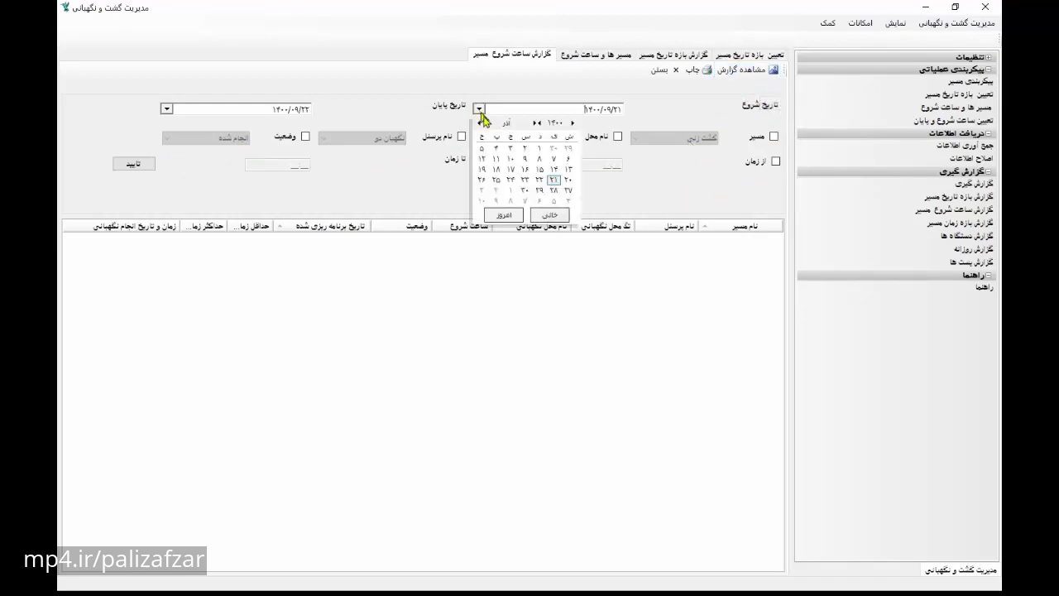
left_click(509, 215)
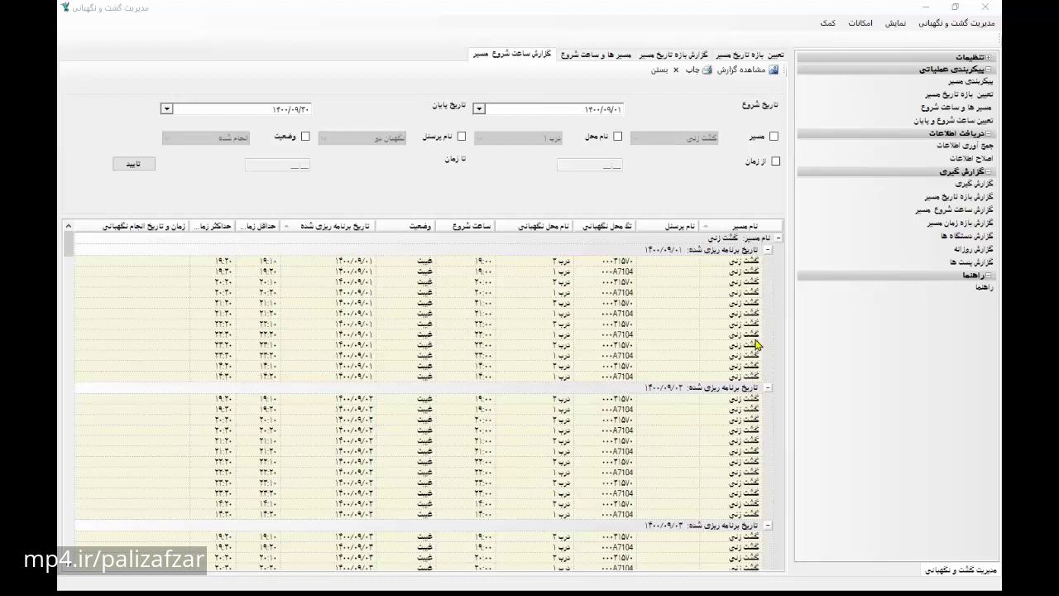
Reopen پیکربندی مسیر to check the minimum and maximum range values of the guard points, and close it
left_click(915, 81)
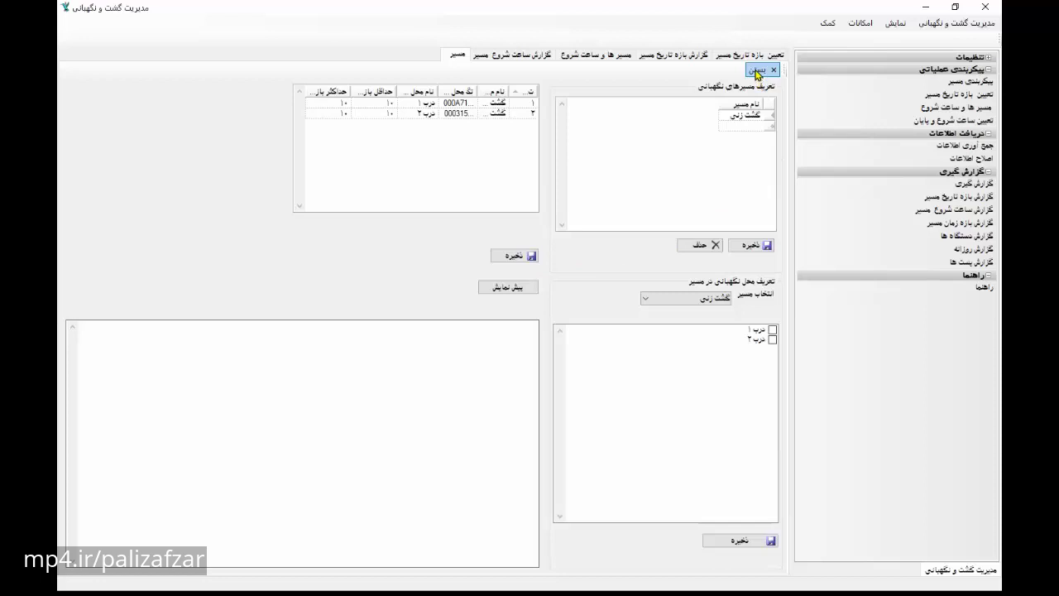
left_click(757, 73)
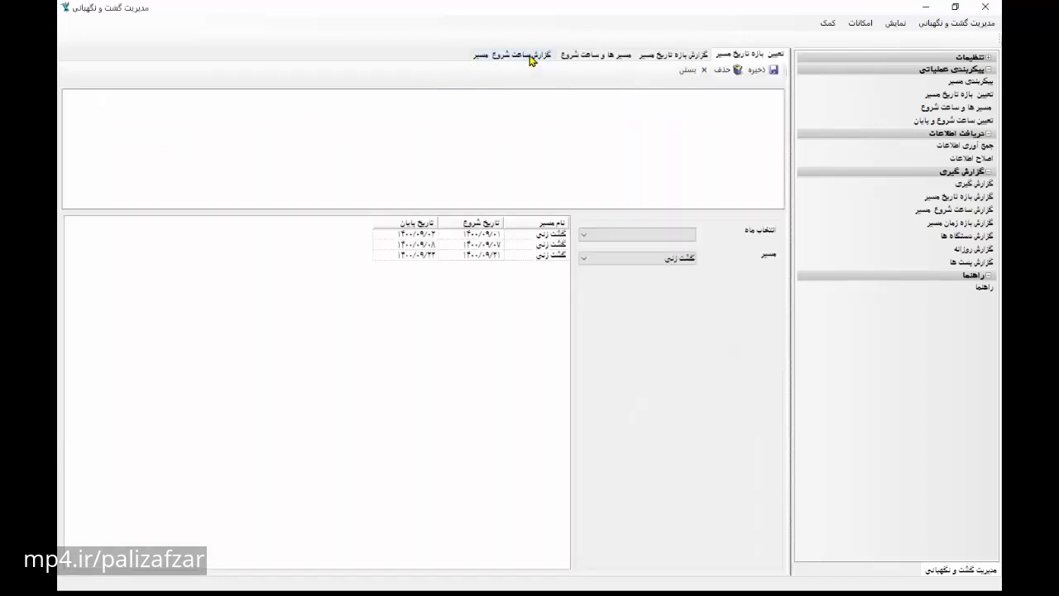
Generate گزارش ساعت شروع مسیر for the date range 1400/09/20 to 1400/09/22
left_click(530, 57)
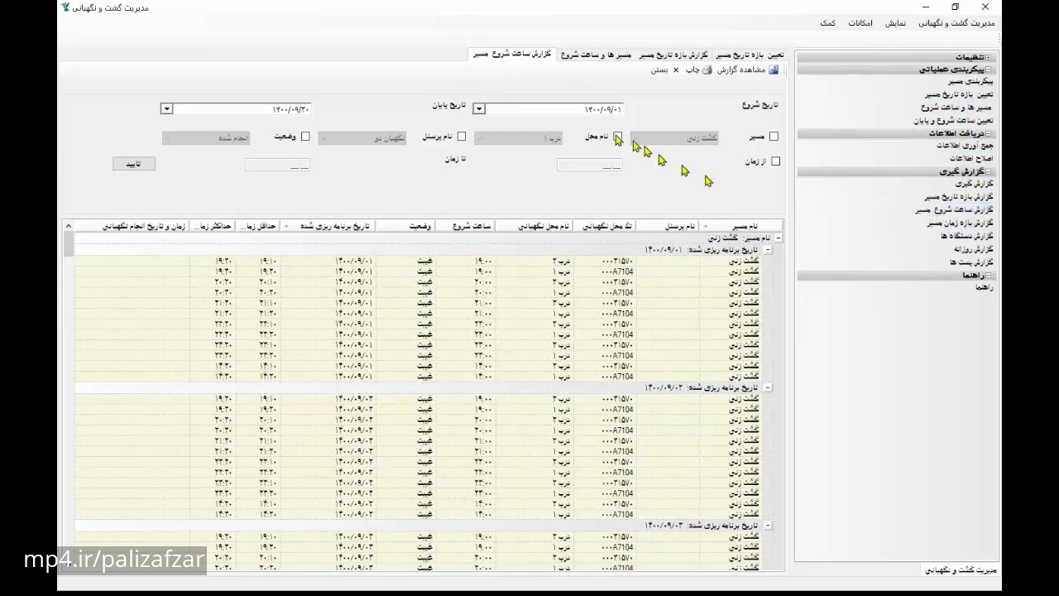
left_click(478, 111)
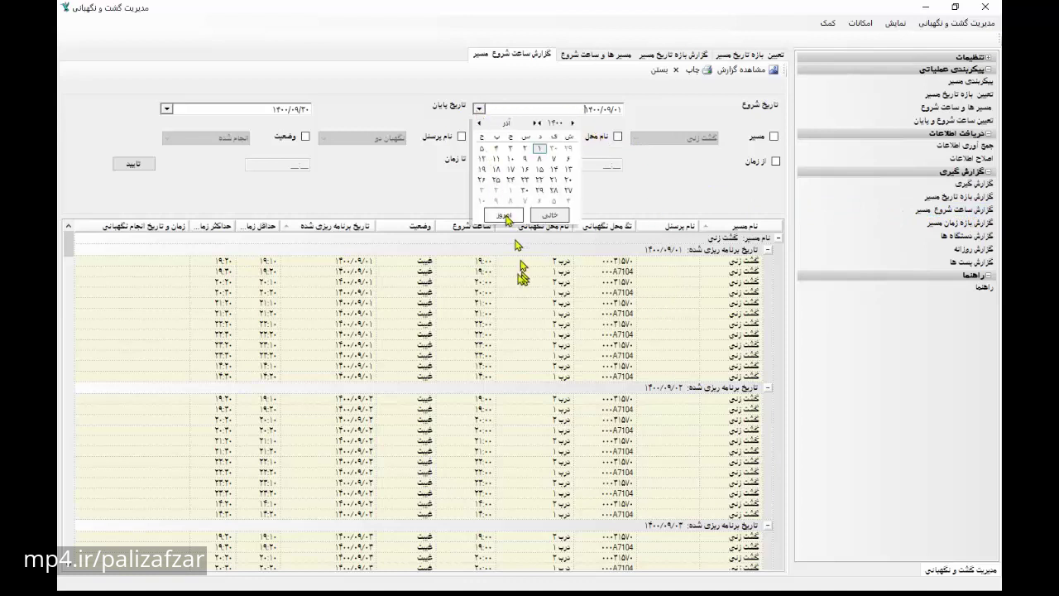
left_click(506, 220)
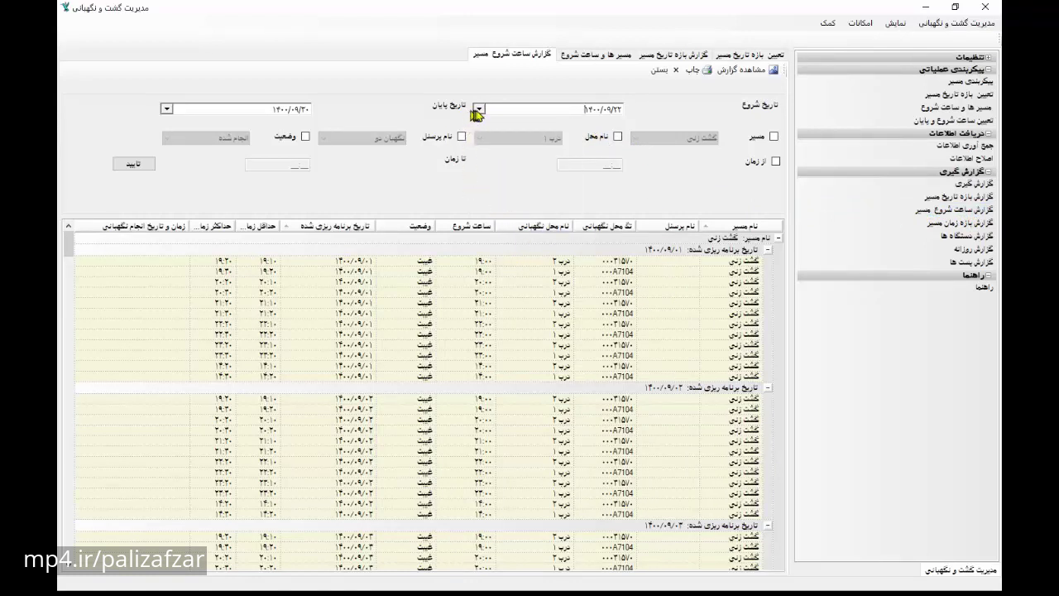
left_click(478, 111)
left_click(563, 183)
left_click(166, 108)
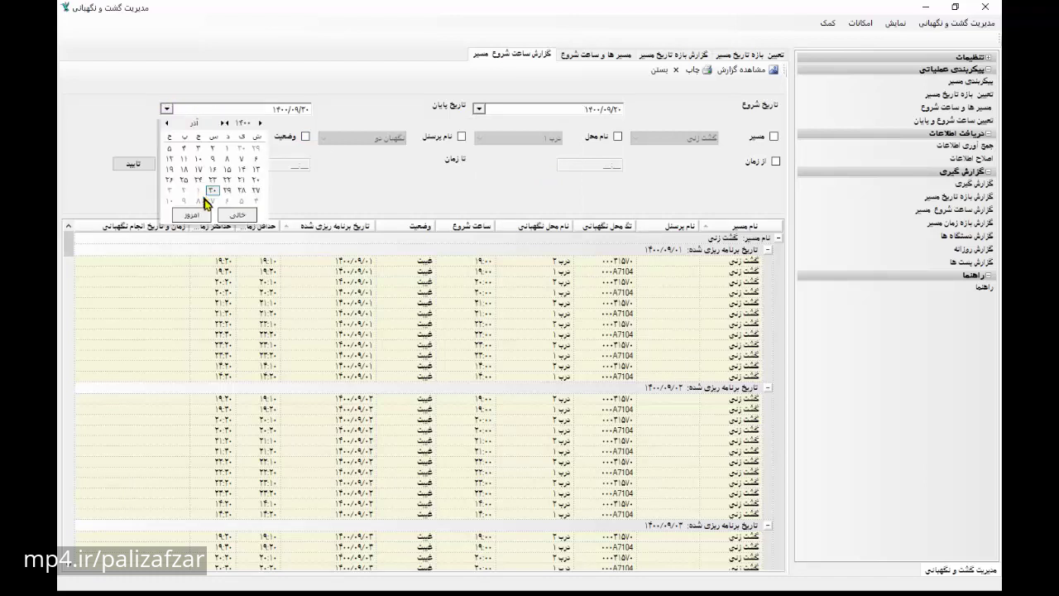
left_click(196, 217)
left_click(134, 164)
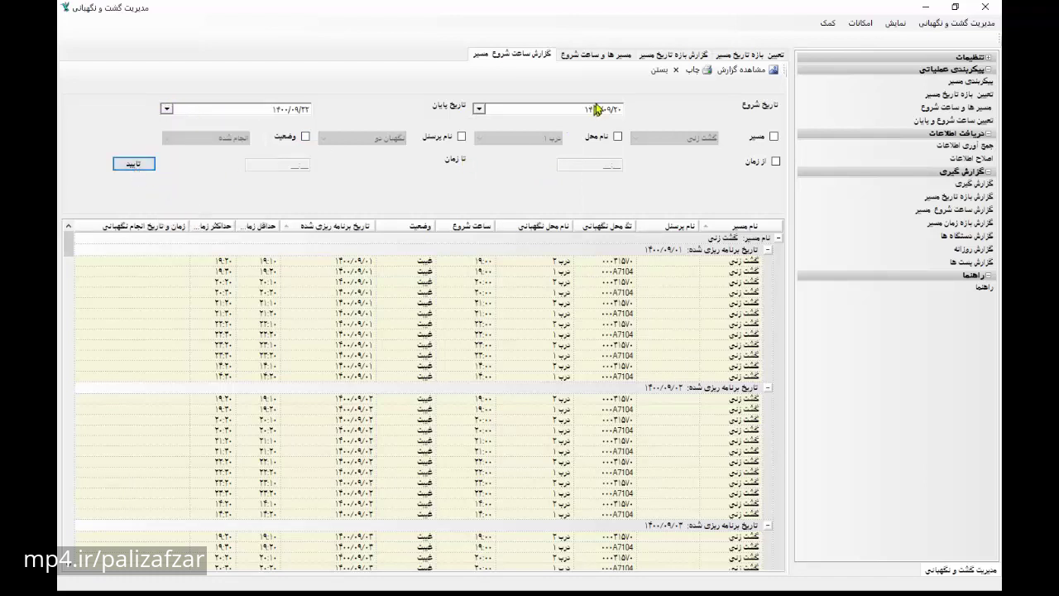
left_click(732, 73)
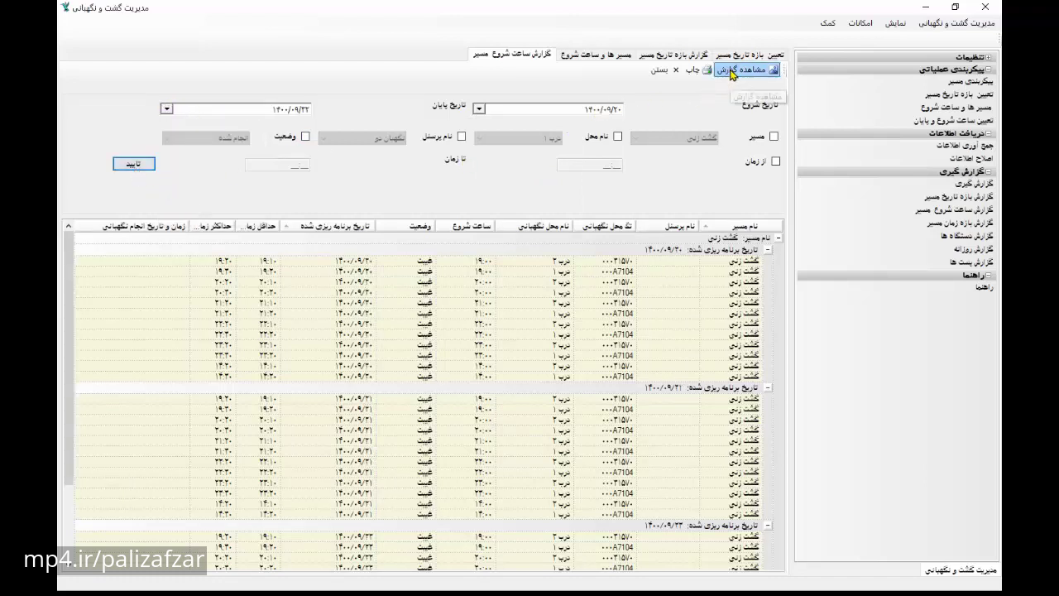
Examine the report rows for each guard point's start time, status, and minimum and maximum allowed times through 1400/09/22
left_click(556, 274)
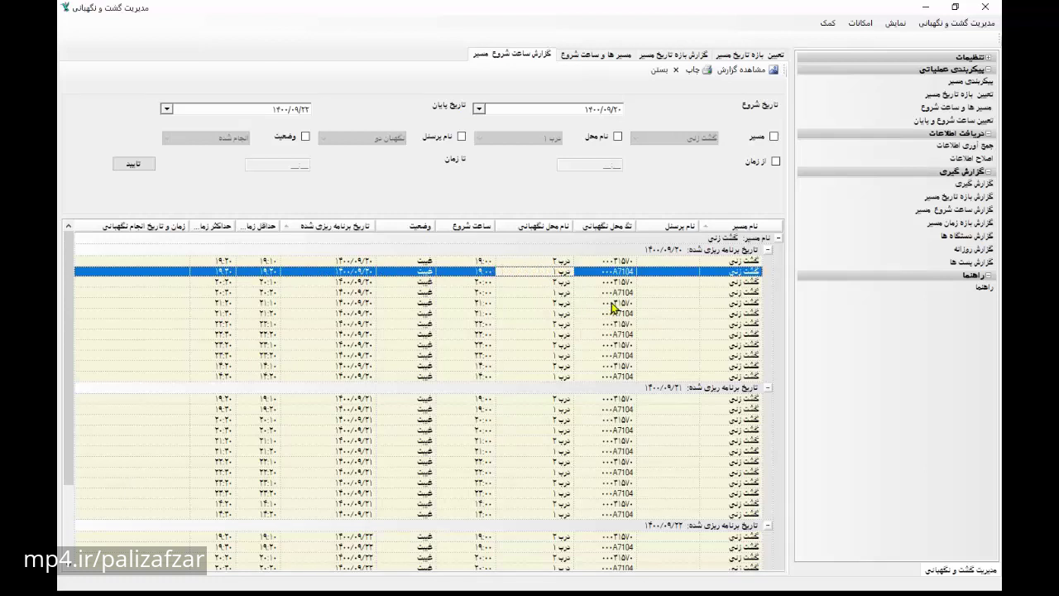
left_click(626, 262)
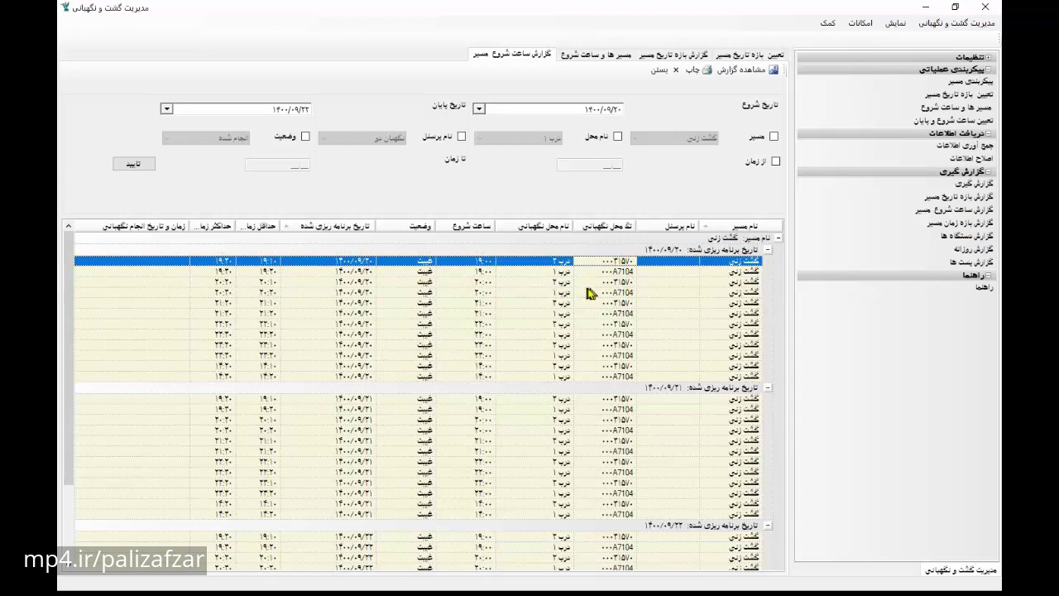
left_click(558, 284)
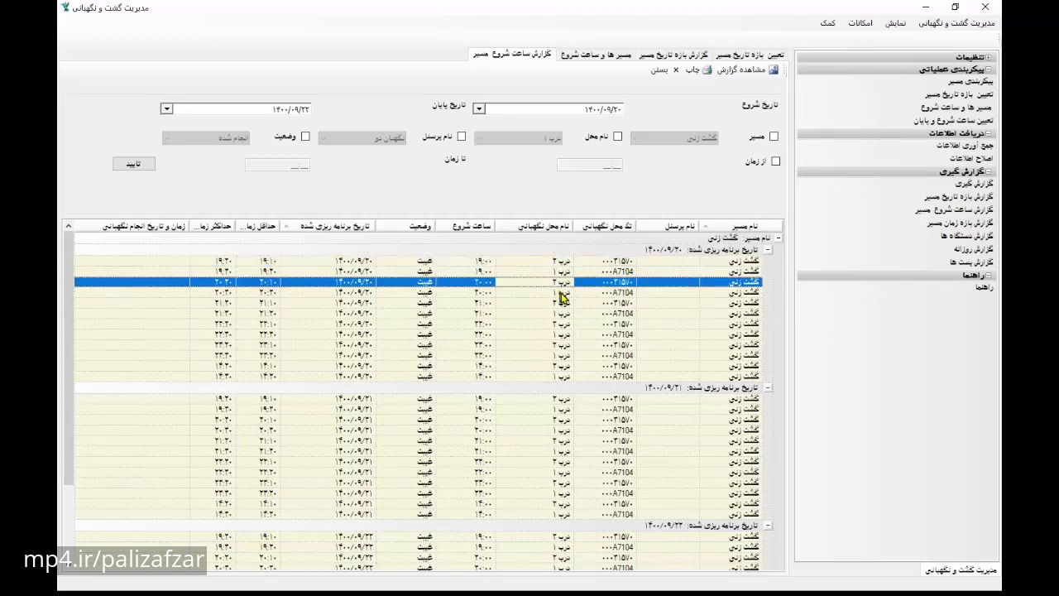
left_click(562, 314)
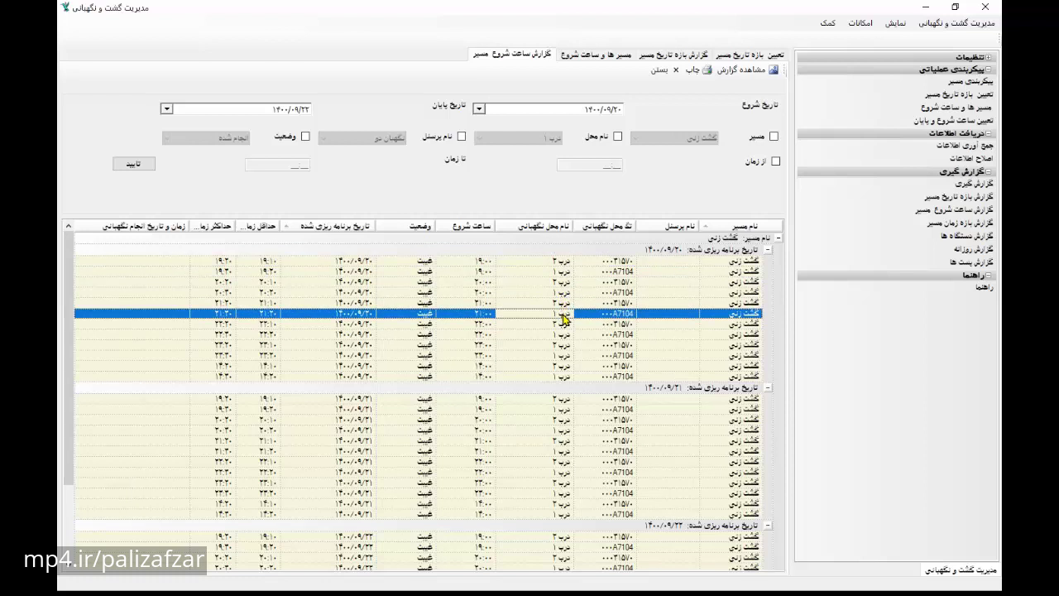
left_click(496, 355)
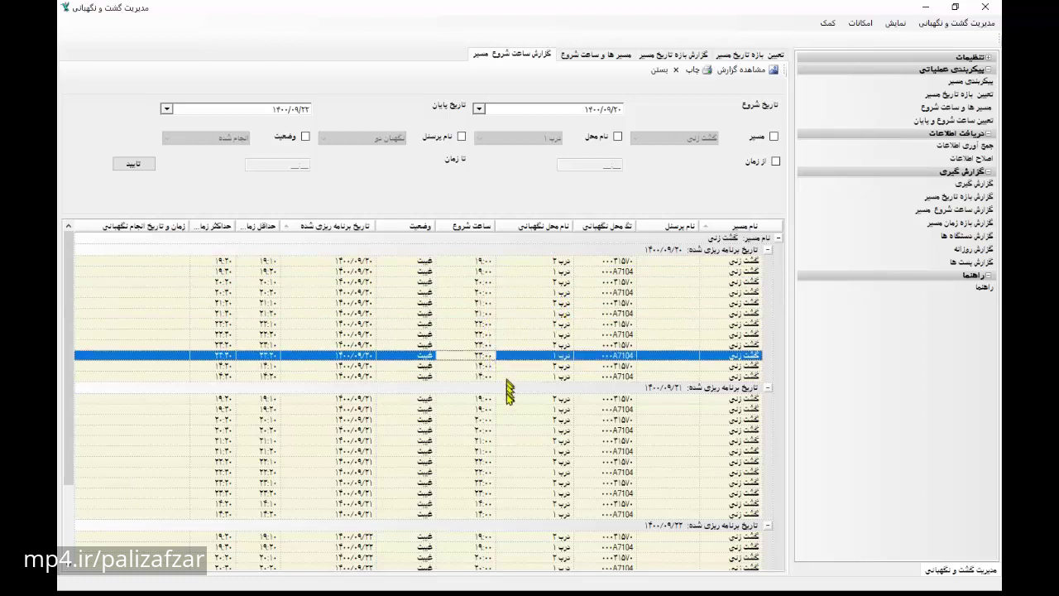
left_click(486, 366)
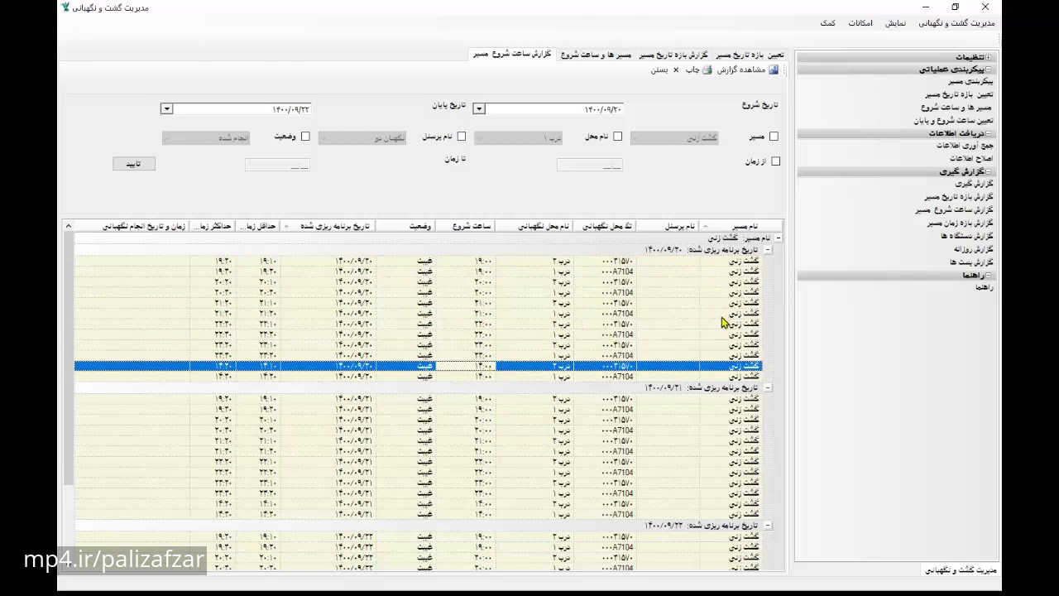
left_click(656, 303)
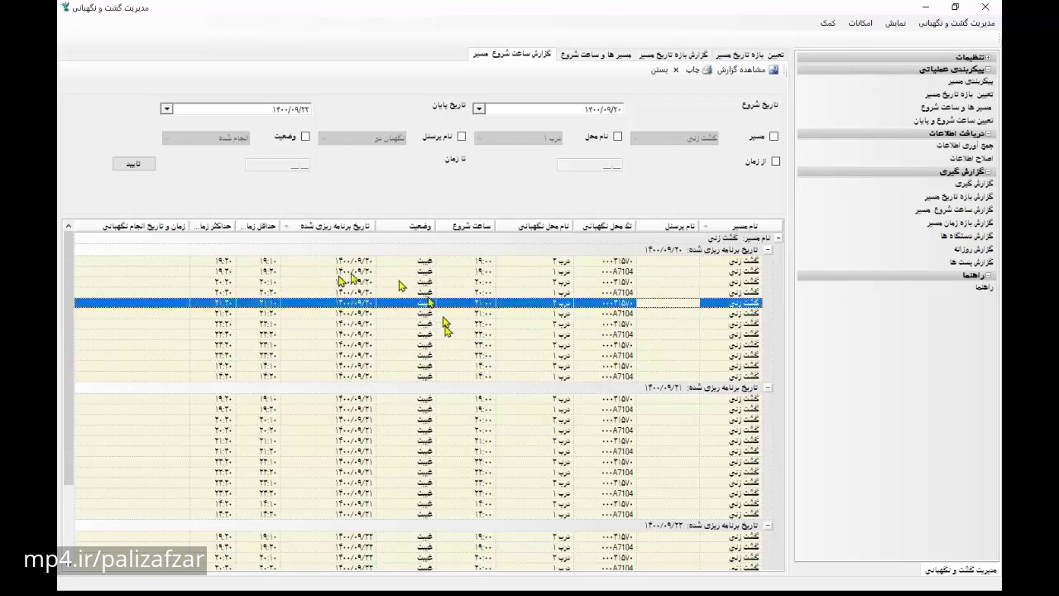
scroll(445, 351, "down", 3)
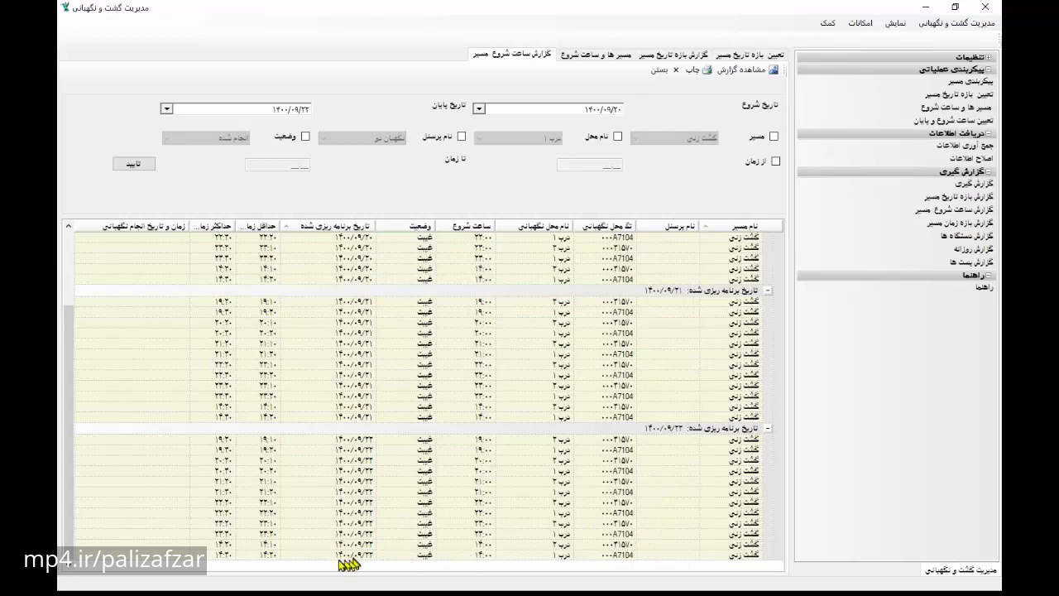
left_click(273, 546)
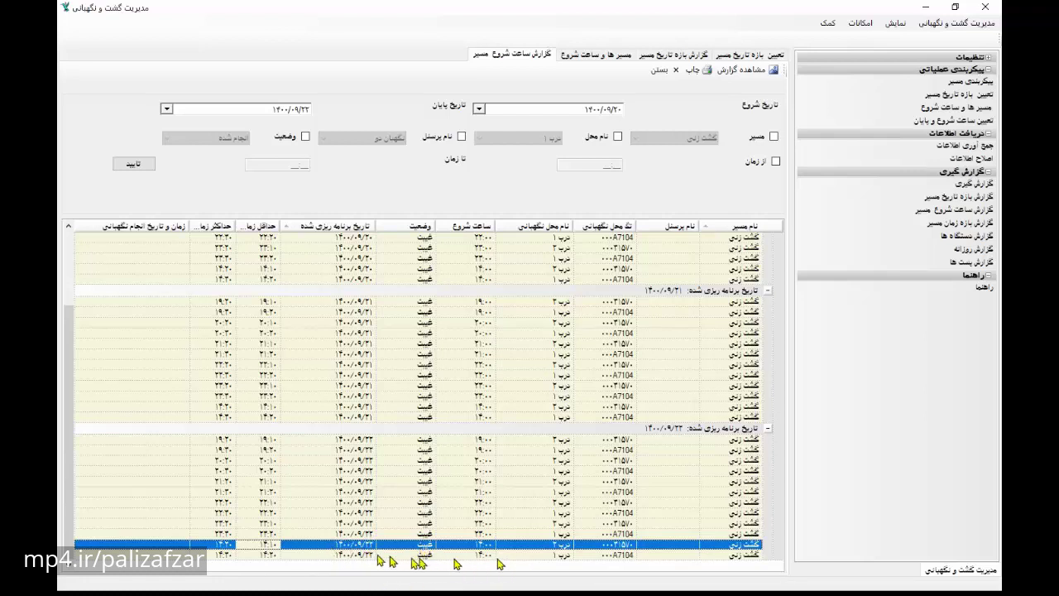
left_click(263, 546)
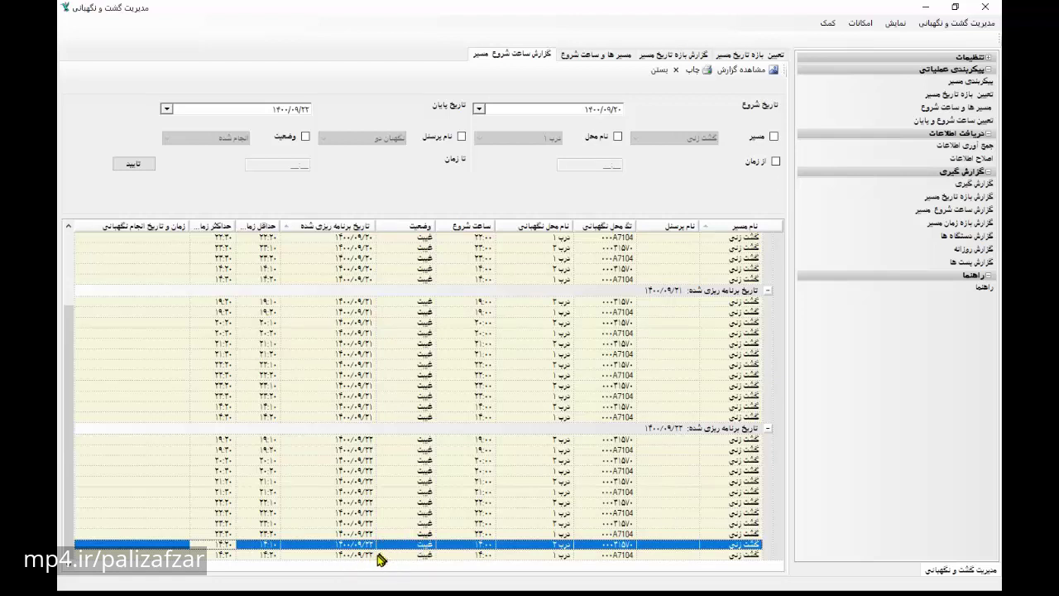
left_click(289, 556)
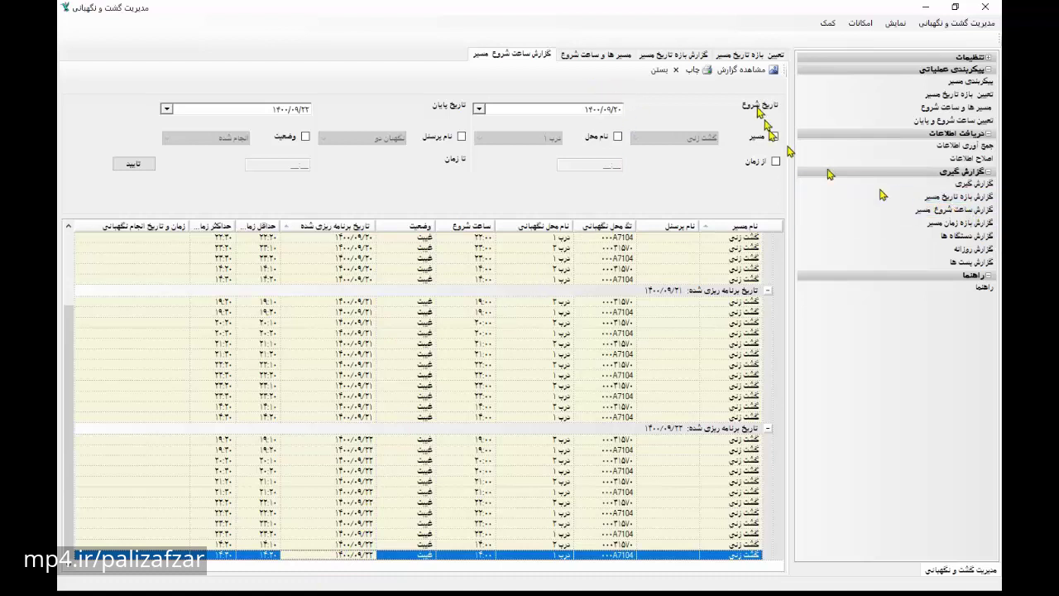
Open گزارش گیری, display the اطلاعات دستگاه report to check the recorded visit times, and close both the preview and the reporting page
left_click(960, 184)
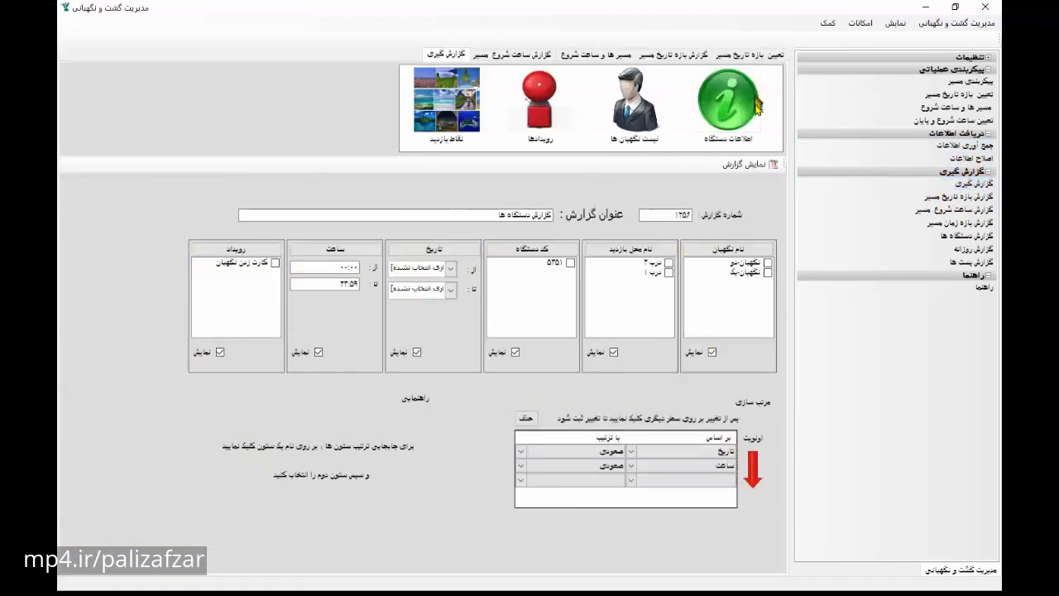
left_click(728, 99)
left_click(745, 164)
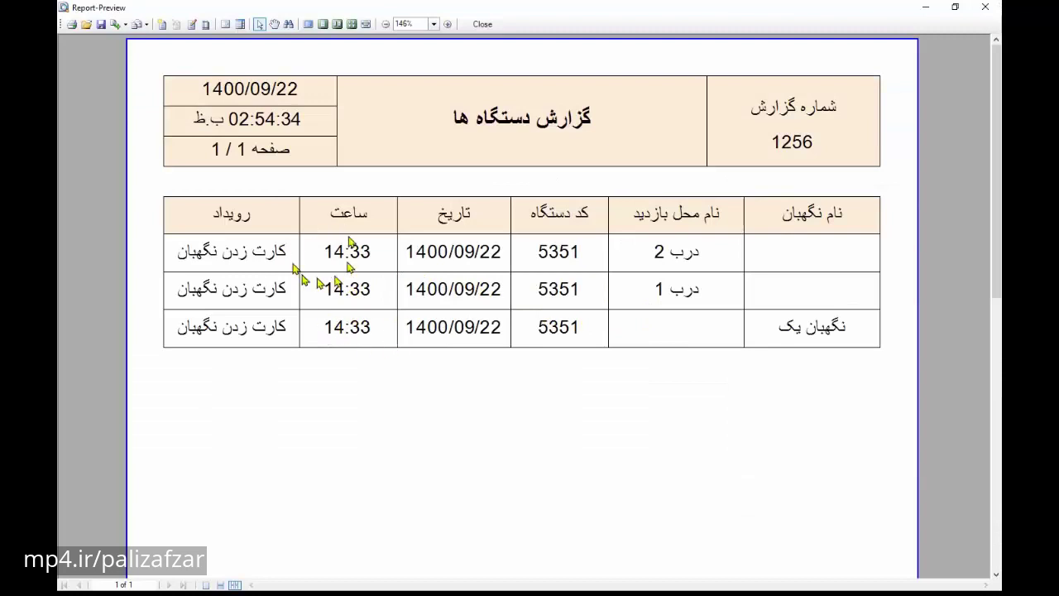
left_click(986, 8)
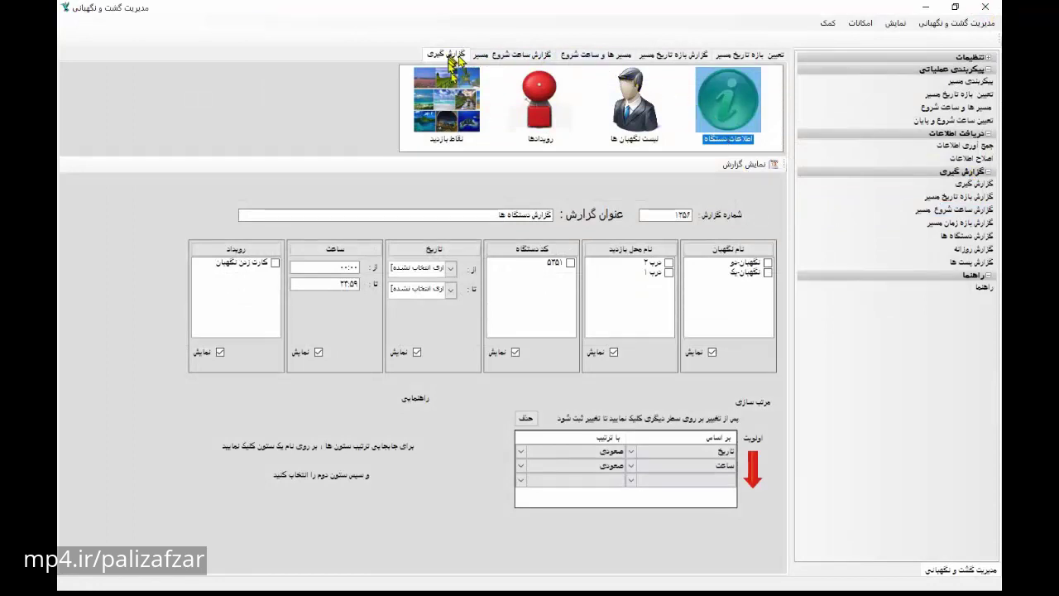
key("ctrl+F4")
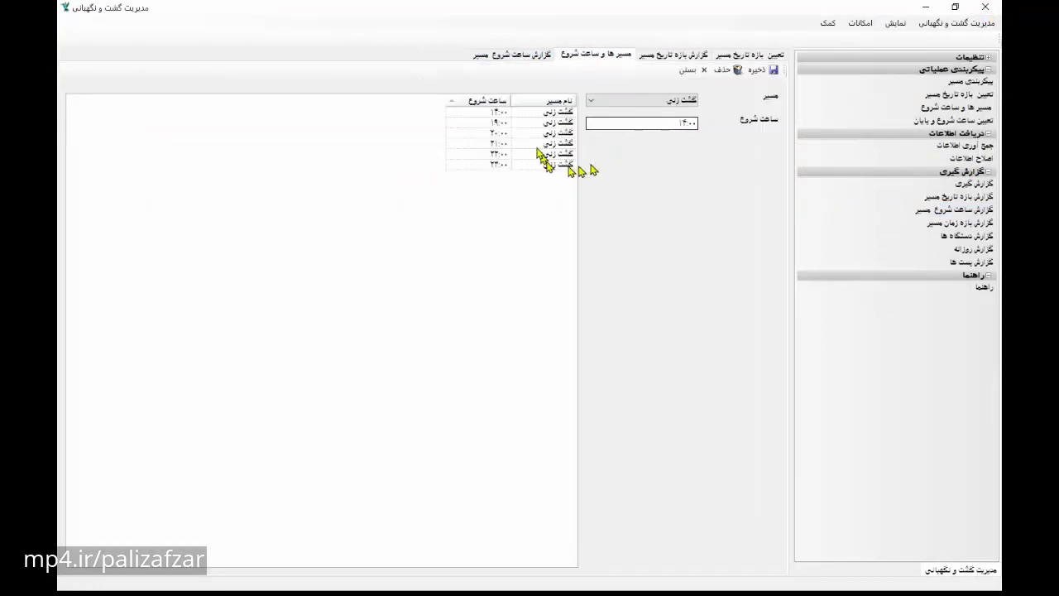
Delete the 14:00 start time of the گشت زنی route in مسیر ها و ساعت شروع
left_click(507, 117)
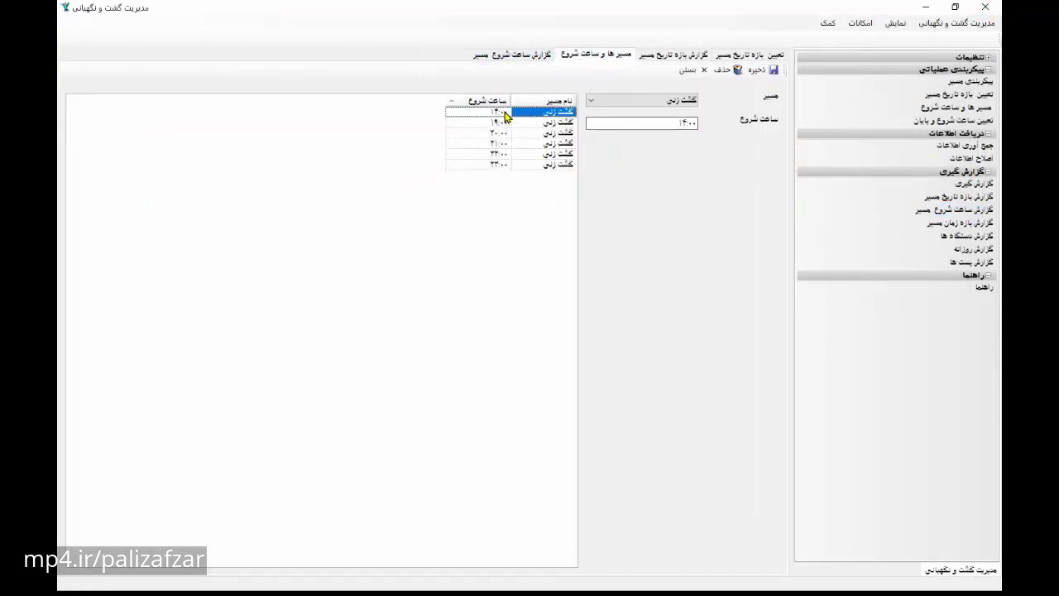
left_click(505, 116)
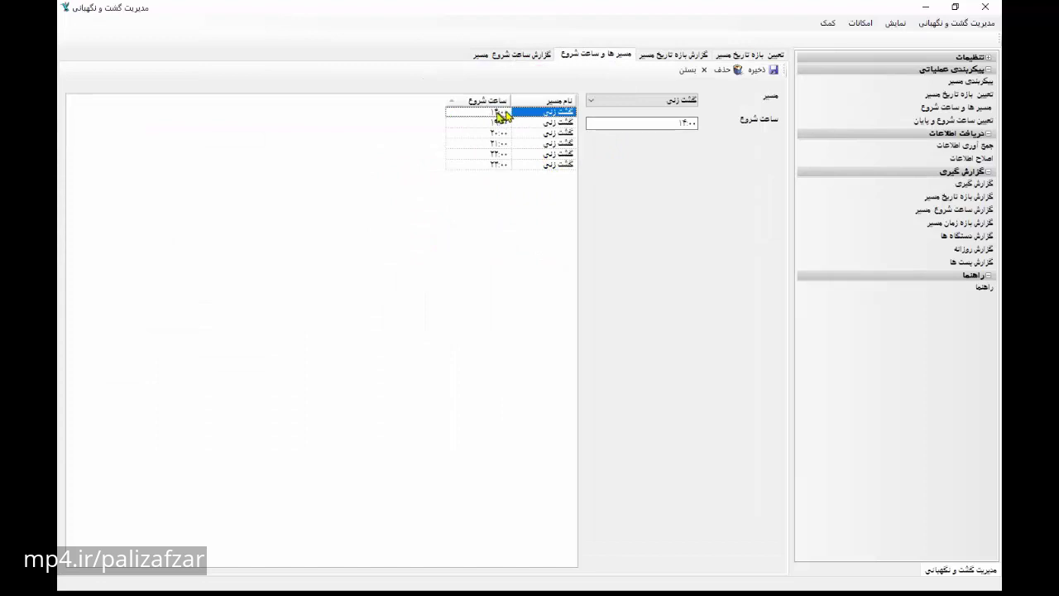
left_click(718, 70)
left_click(525, 345)
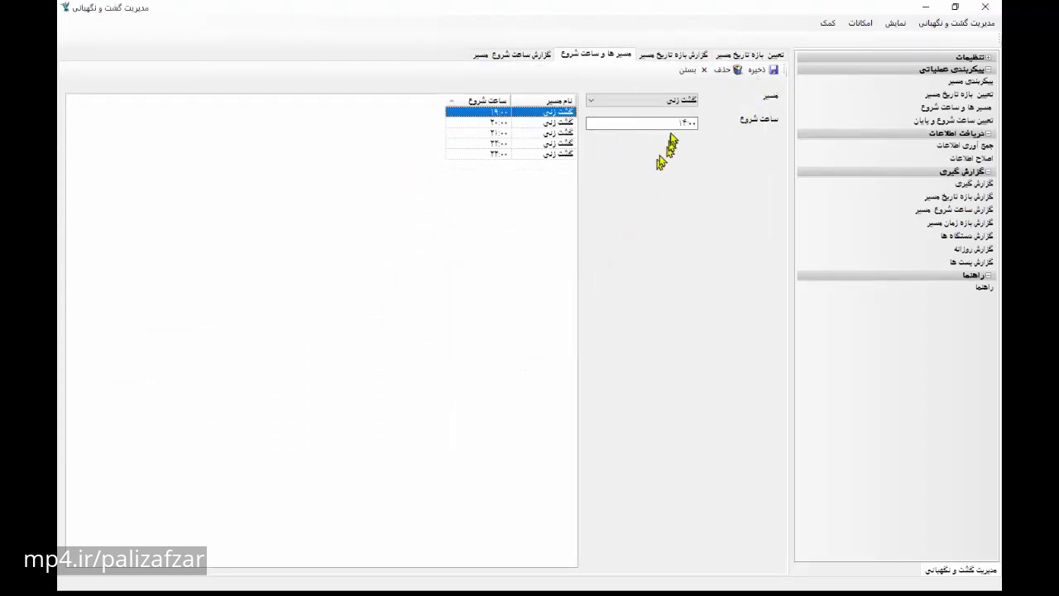
Add a 14:20 start time for the گشت زنی route, save it and return to گزارش ساعت شروع مسیر
left_click(677, 121)
key("BackSpace")
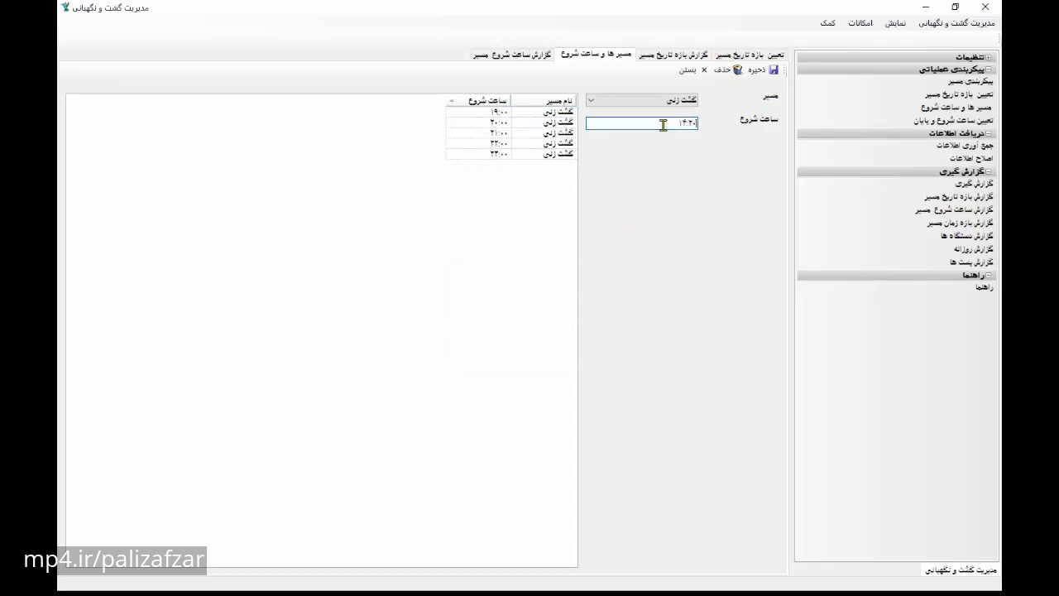
left_click(759, 70)
left_click(517, 54)
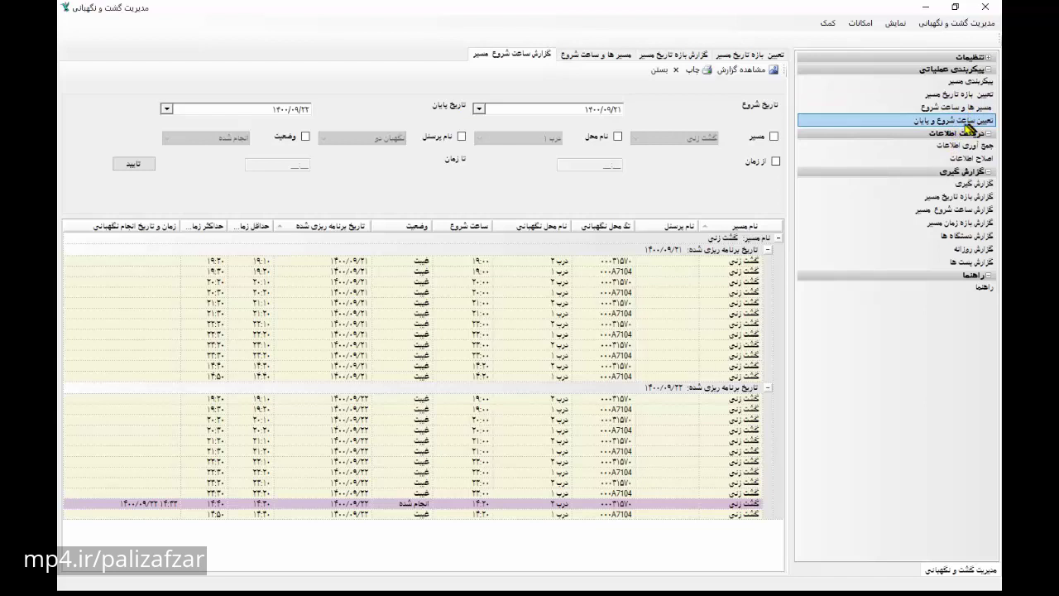
Open تعیین ساعت شروع و پایان and save a time range from 18:00 to 18:59 for the گشت زنی route
left_click(987, 121)
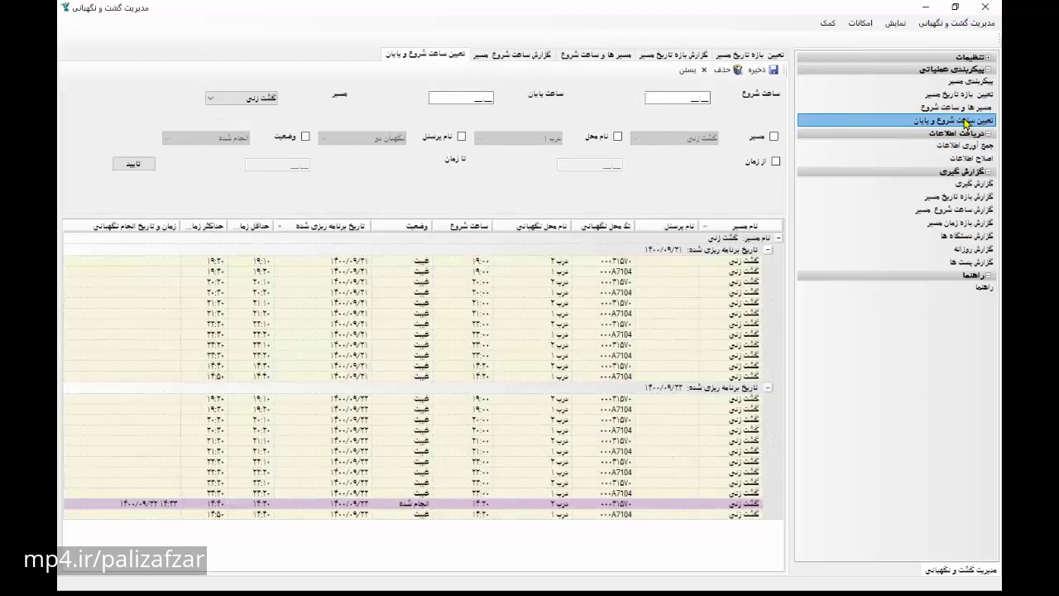
left_click(703, 100)
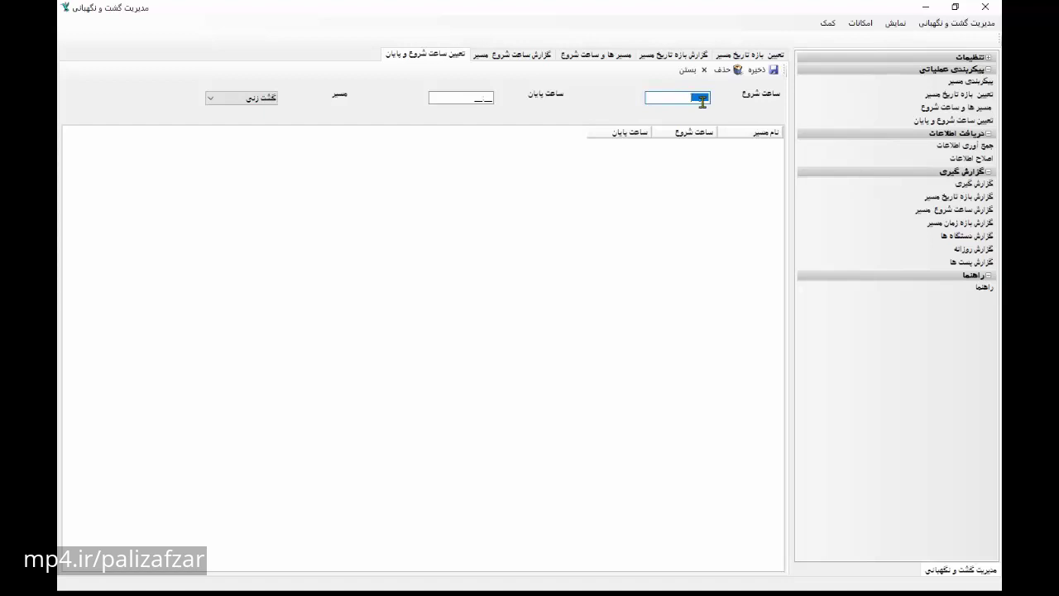
left_click(703, 100)
type("1800")
double_click(664, 98)
type("18")
double_click(665, 98)
type("18")
left_click(481, 101)
type("1")
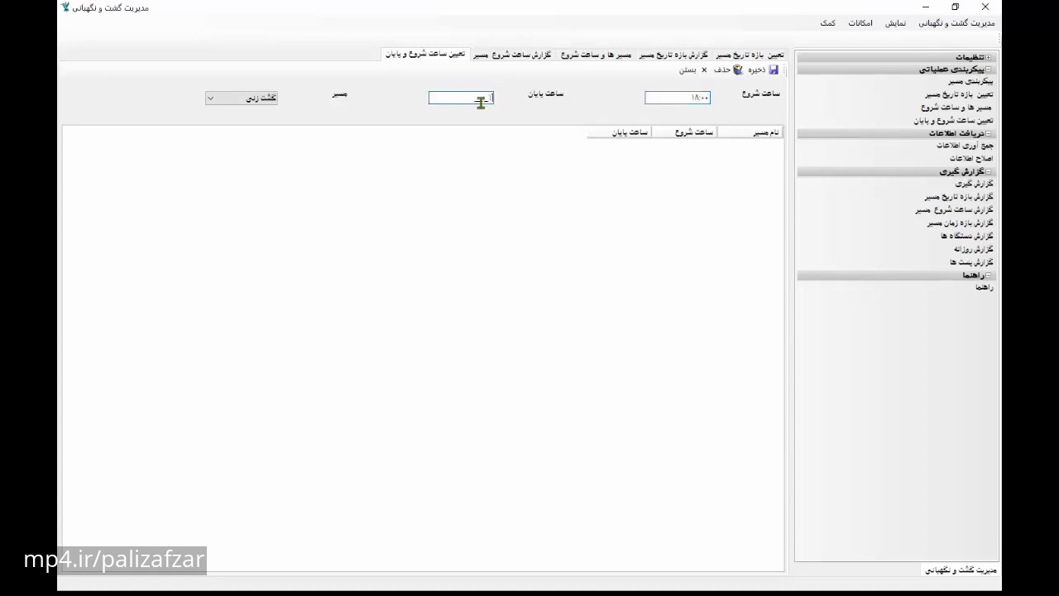
type("859")
left_click(773, 70)
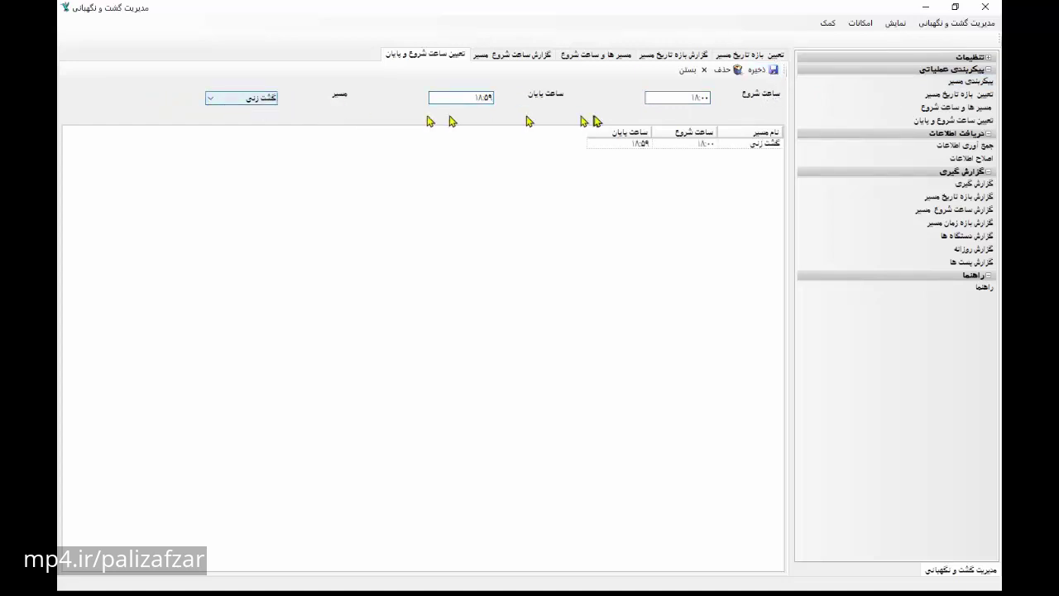
Add and save a second time range for گشت زنی from 19:00 to 19:59
left_click(676, 100)
key("BackSpace")
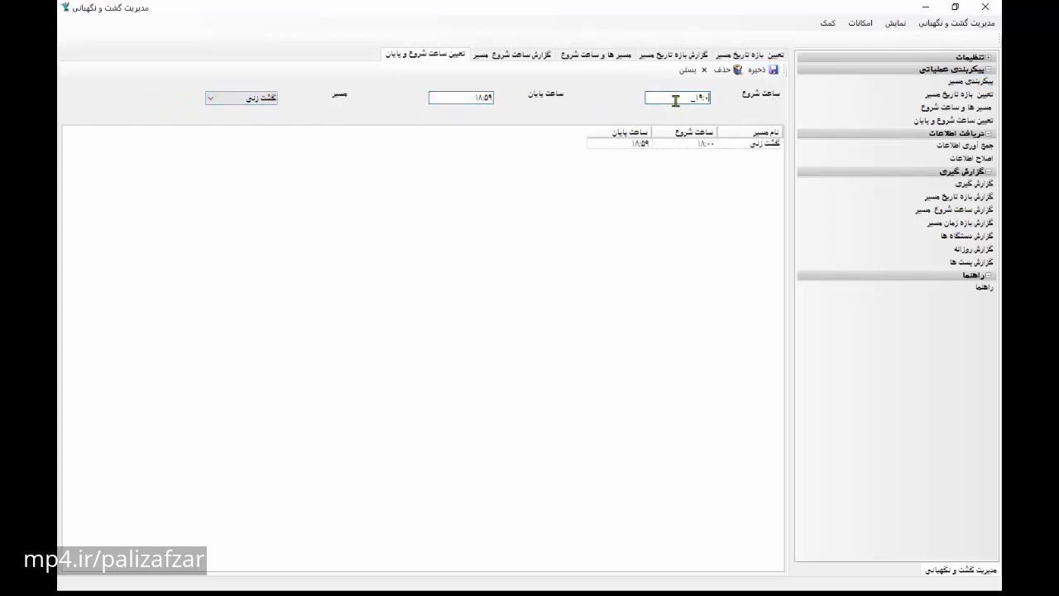
type("1900")
left_click(473, 98)
type("1959")
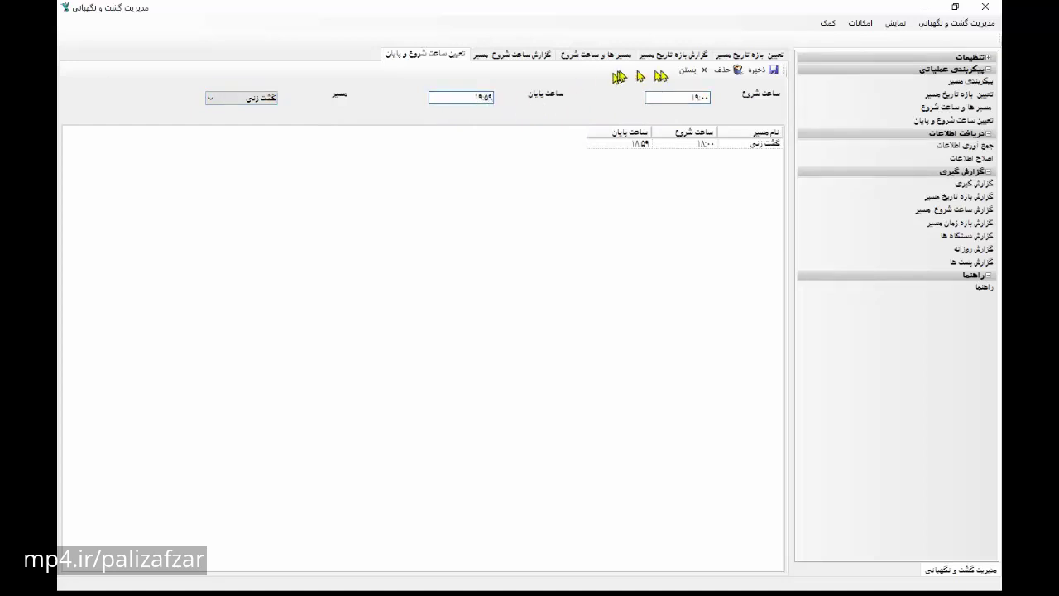
left_click(755, 70)
Add and save a third time range for گشت زنی from 20:00 to 20:59
left_click(688, 98)
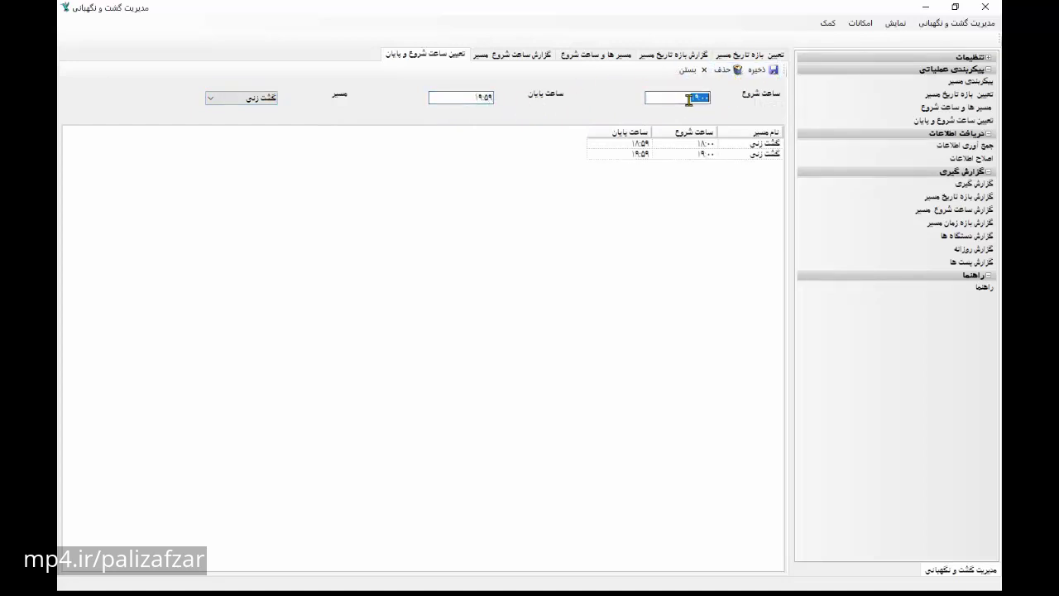
type("2000")
left_click(467, 98)
type("2")
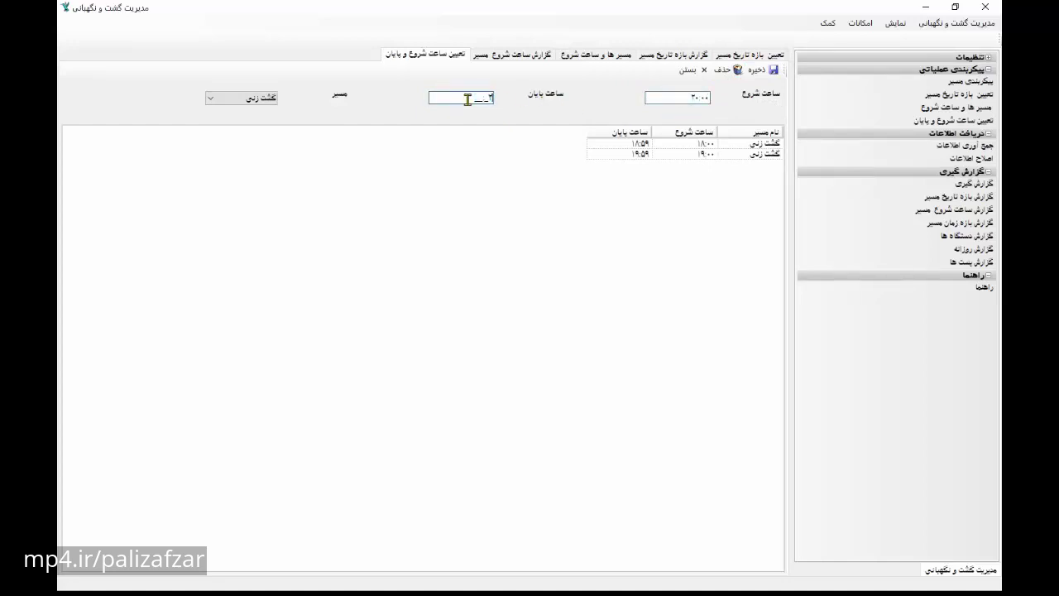
type("059")
left_click(774, 70)
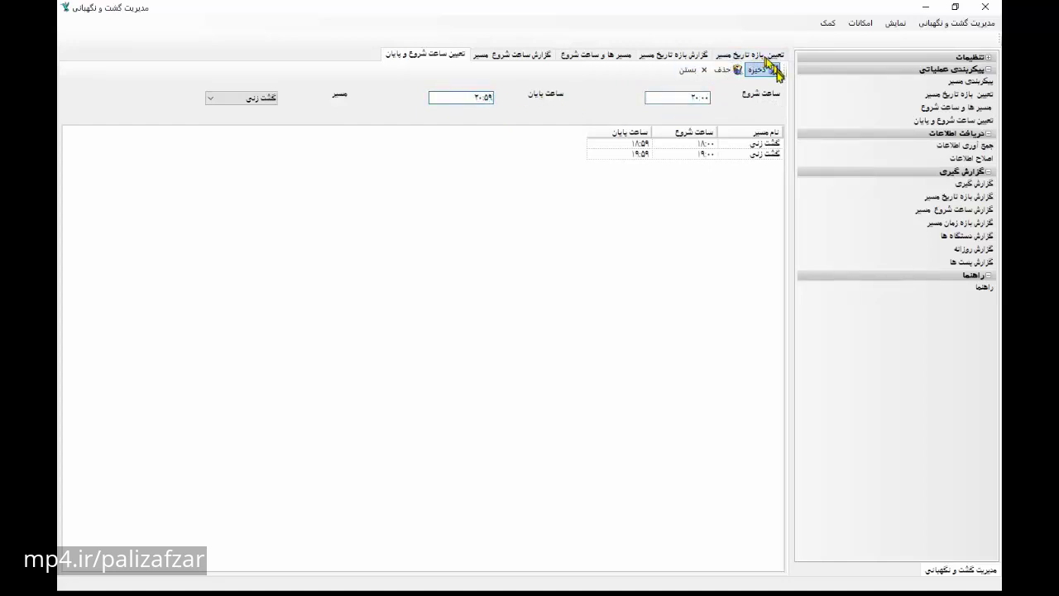
Add and save a time range for گشت زنی from 21:00 to 21:59
left_click(686, 96)
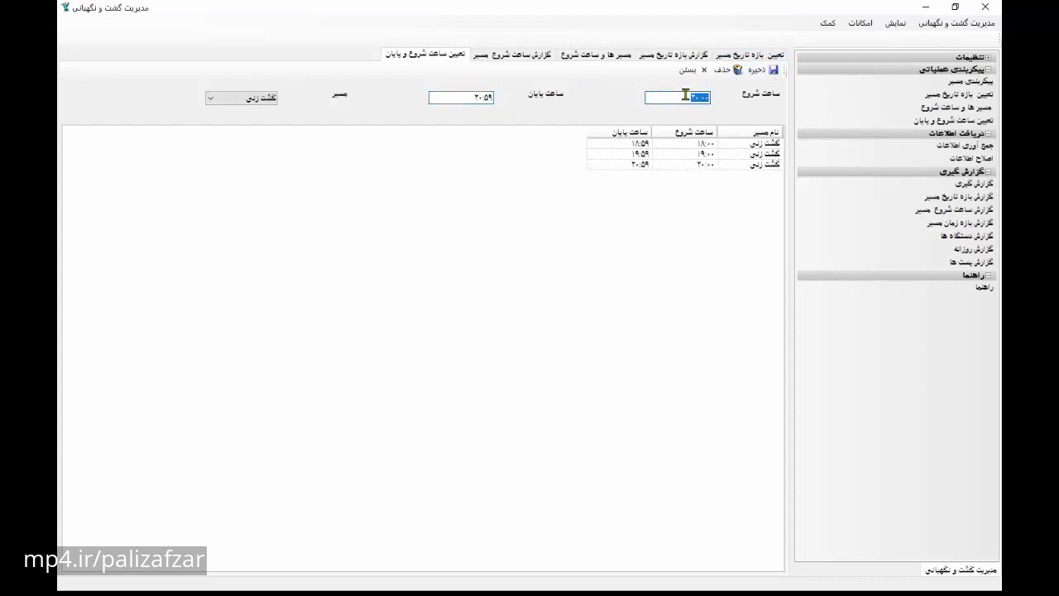
type("2")
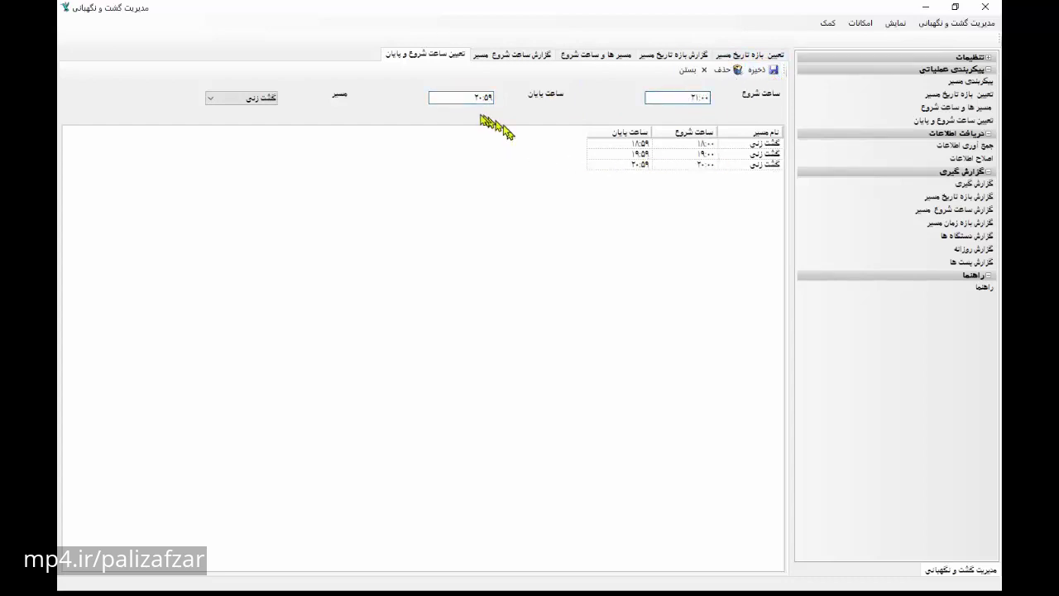
left_click(459, 98)
type("2159")
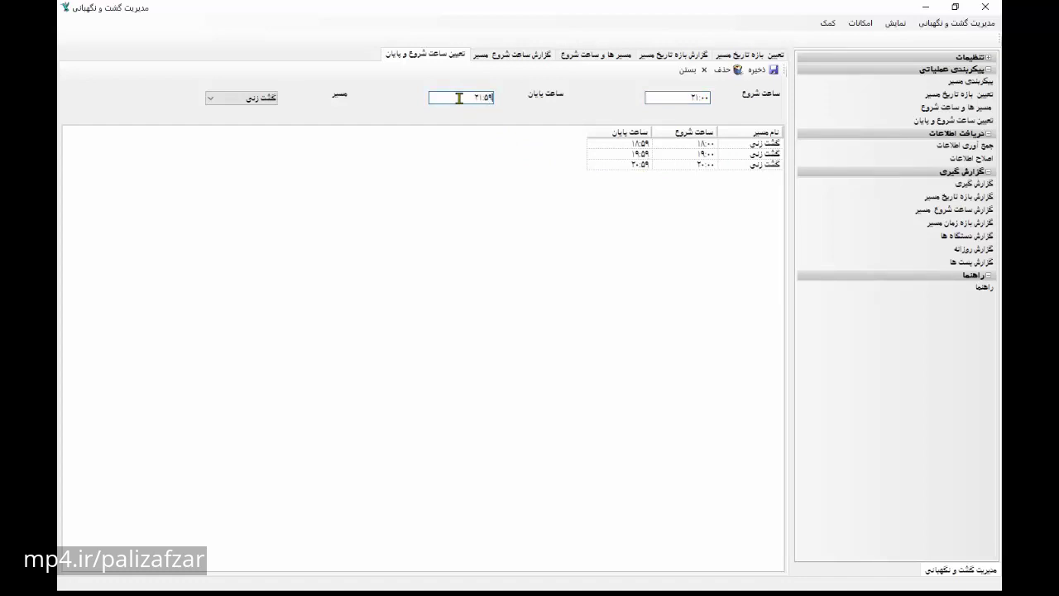
left_click(756, 71)
Add and save a time range for گشت زنی from 22:00 to 22:59
left_click(680, 97)
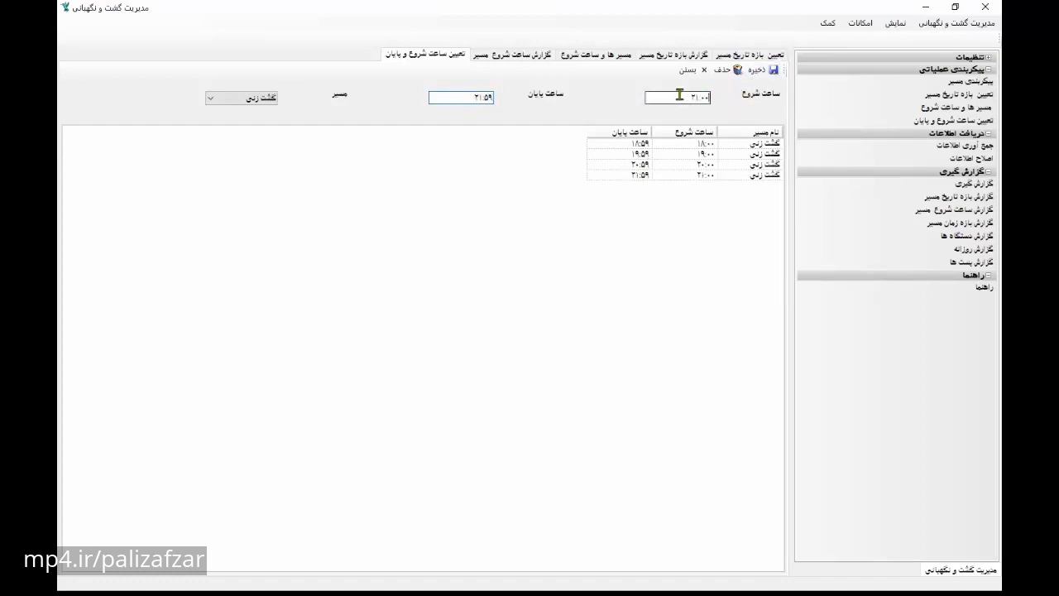
type("2200")
left_click(462, 97)
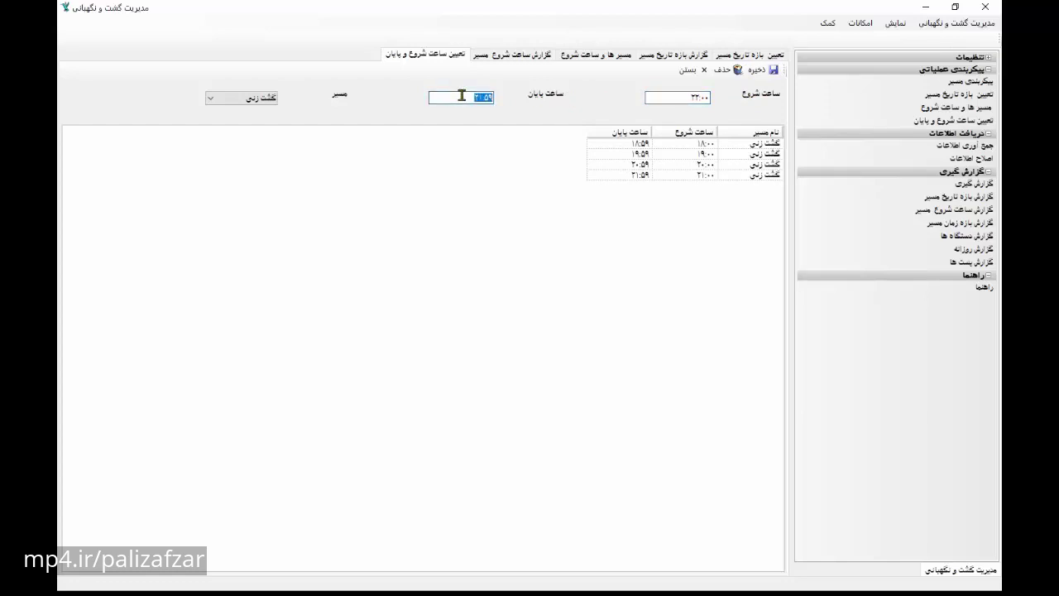
type("2259")
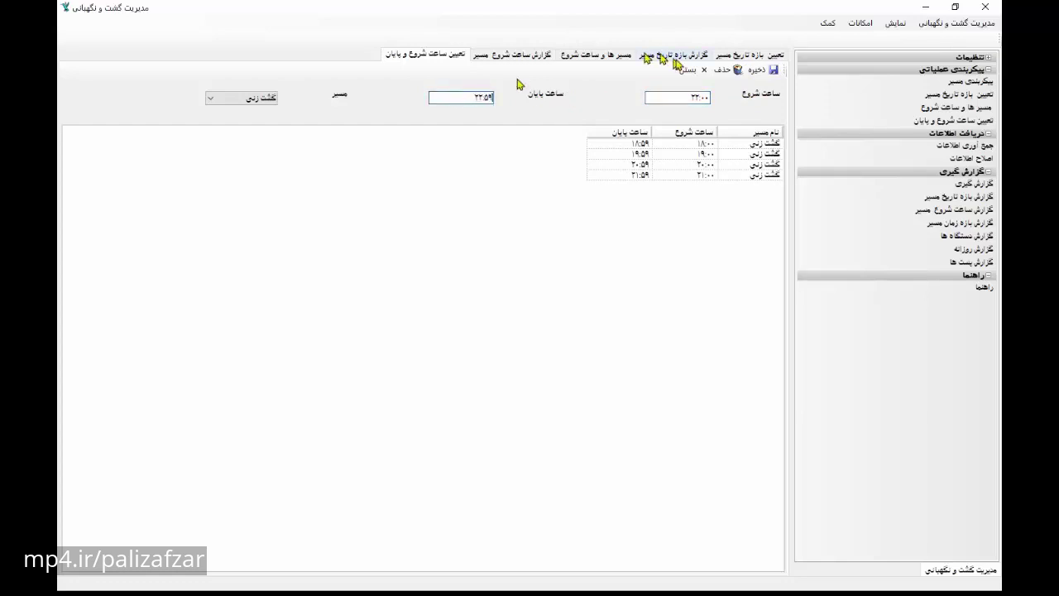
left_click(772, 69)
Add and save a time range for گشت زنی from 23:00 to 23:59
left_click(681, 98)
type("235")
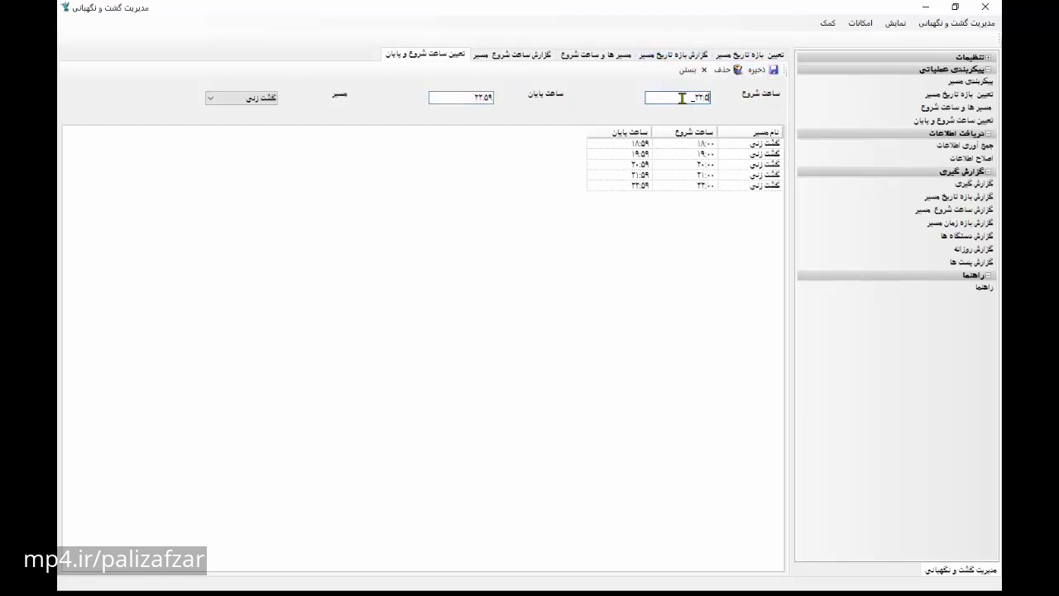
left_click(449, 100)
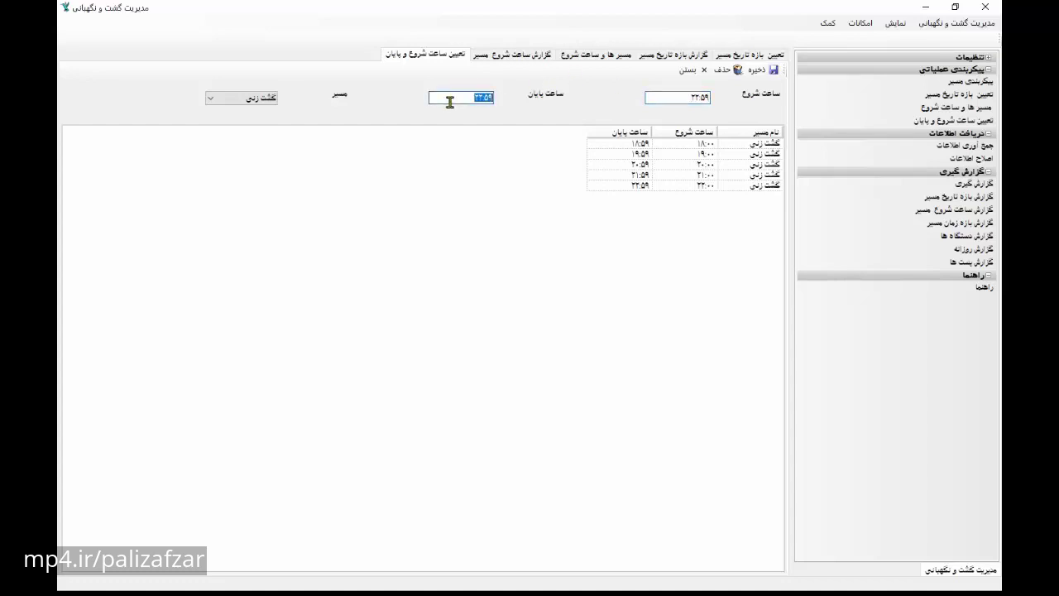
type("2359")
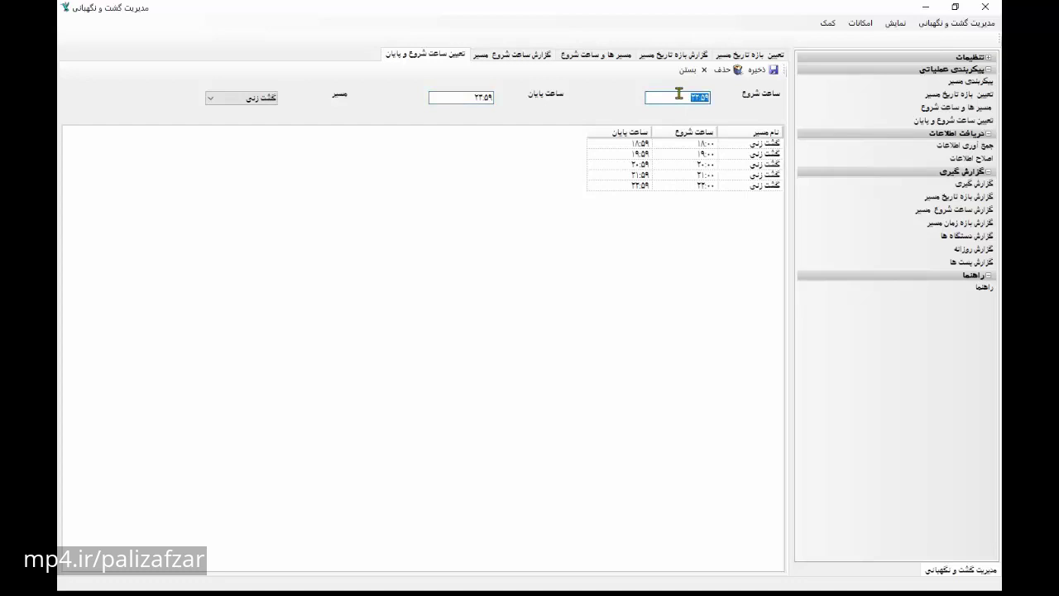
type("2300")
left_click(769, 70)
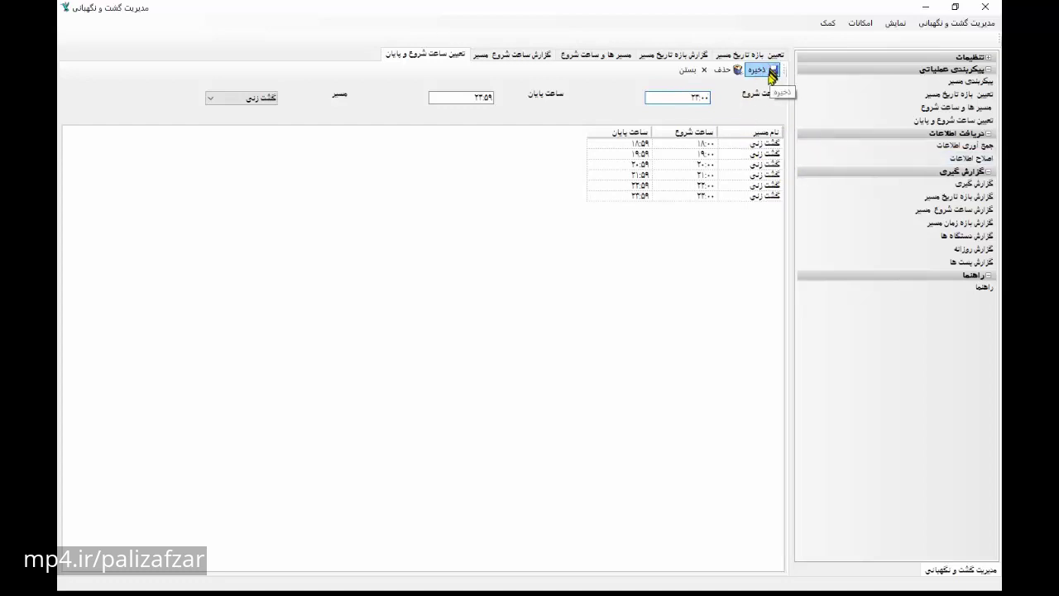
Add and save a time range for گشت زنی from 14:00 to 14:59
double_click(686, 96)
type("14:00")
double_click(457, 97)
type("14:59")
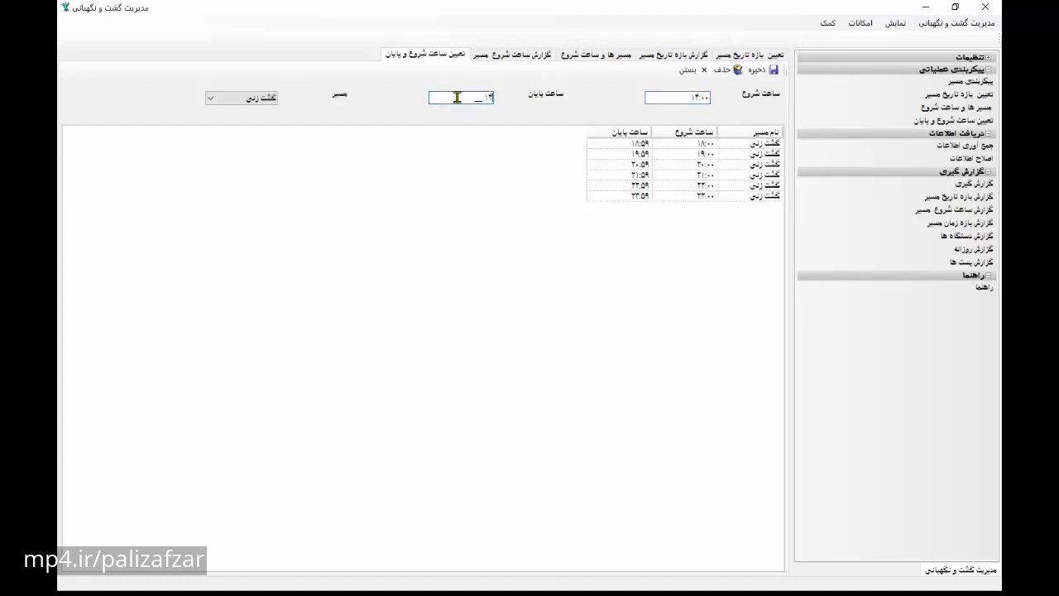
left_click(770, 72)
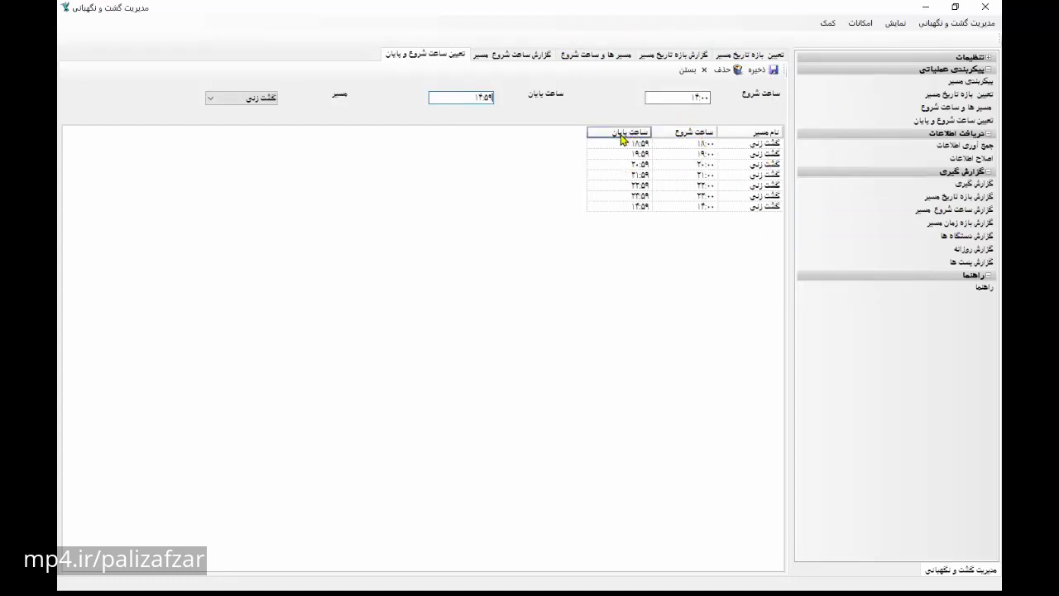
Review گزارش بازه تاریخ مسیر and مسیر ها و ساعت شروع, and return to تعیین ساعت شروع و پایان
left_click(662, 55)
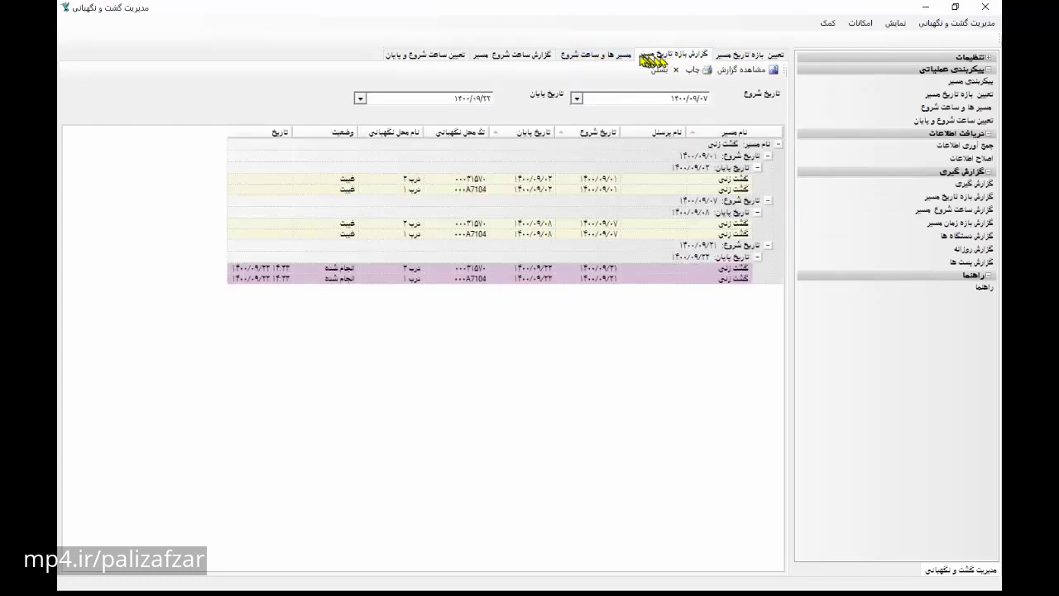
left_click(601, 55)
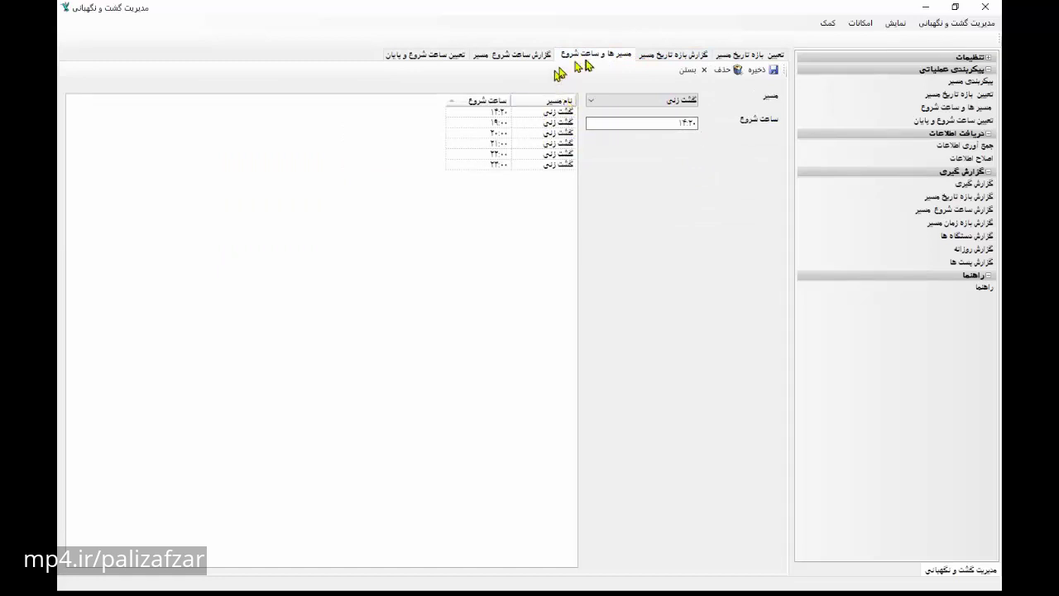
left_click(437, 56)
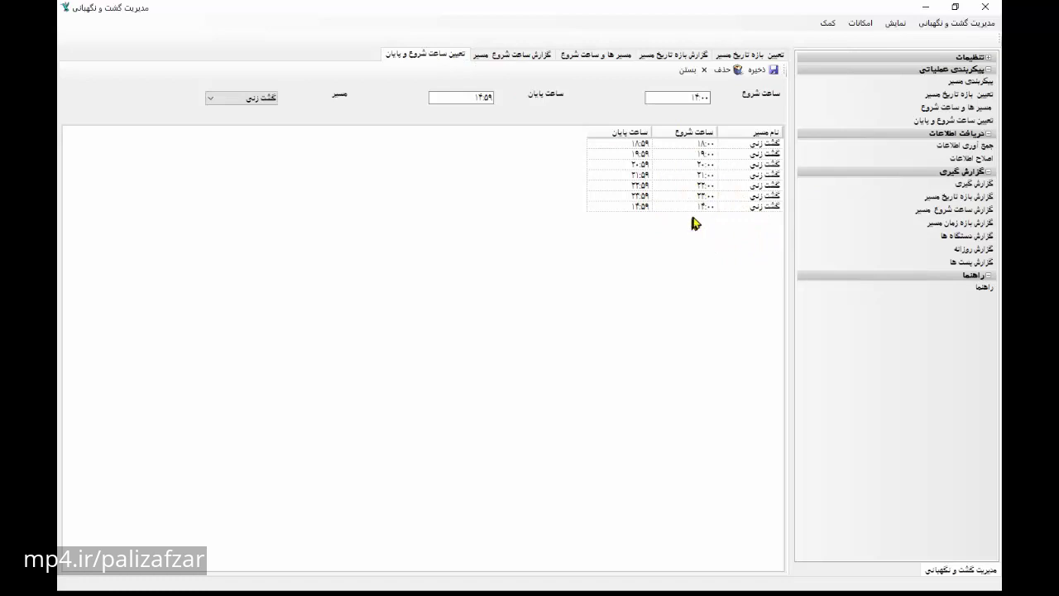
Open گزارش بازه زمان مسیر, set the start date to 1400/09/20 and view the report down to its last entries
left_click(960, 184)
left_click(973, 222)
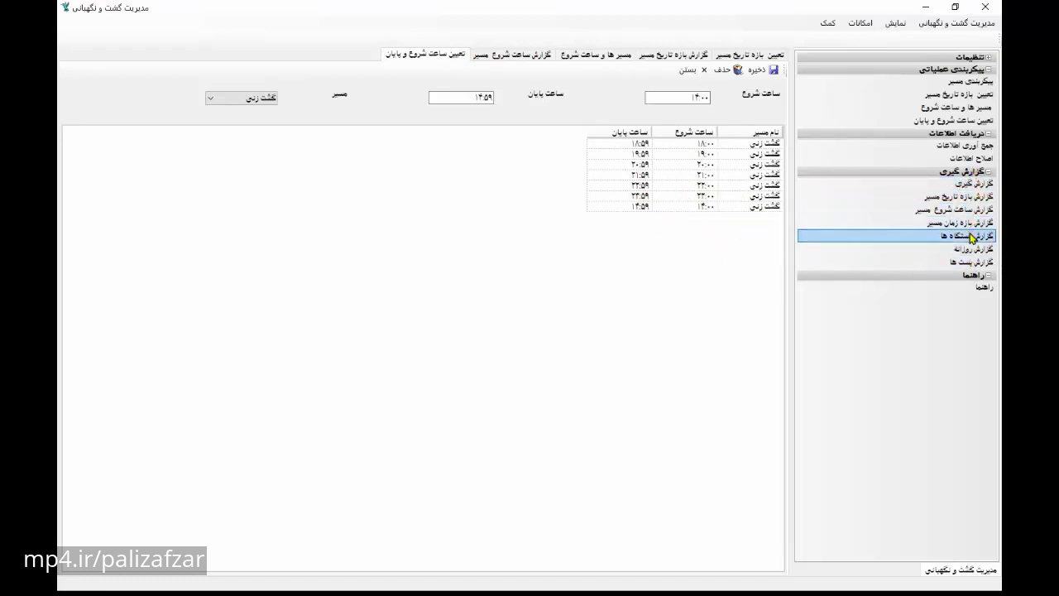
double_click(976, 225)
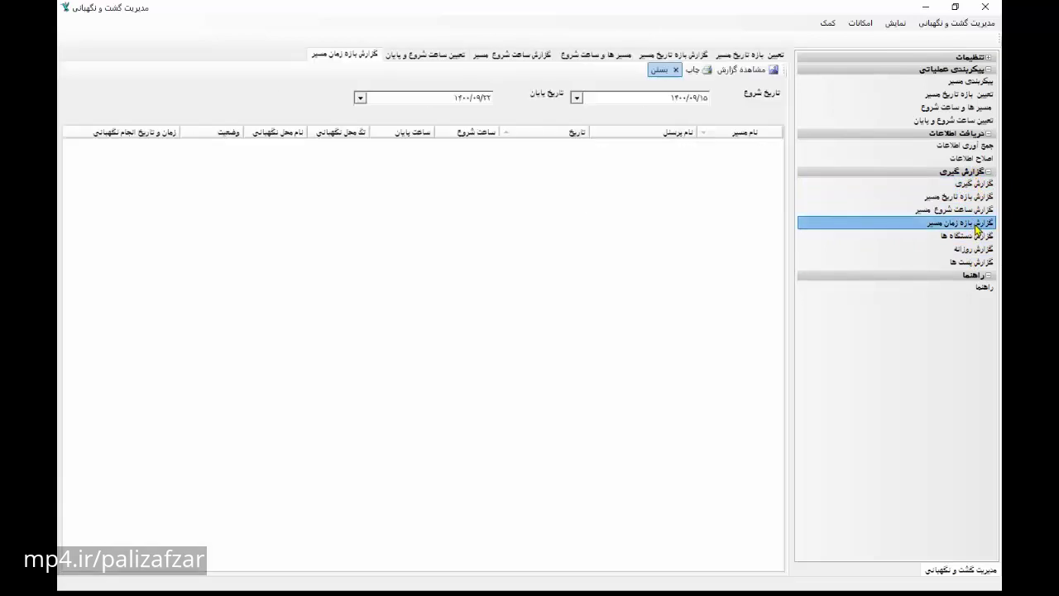
left_click(577, 99)
left_click(603, 207)
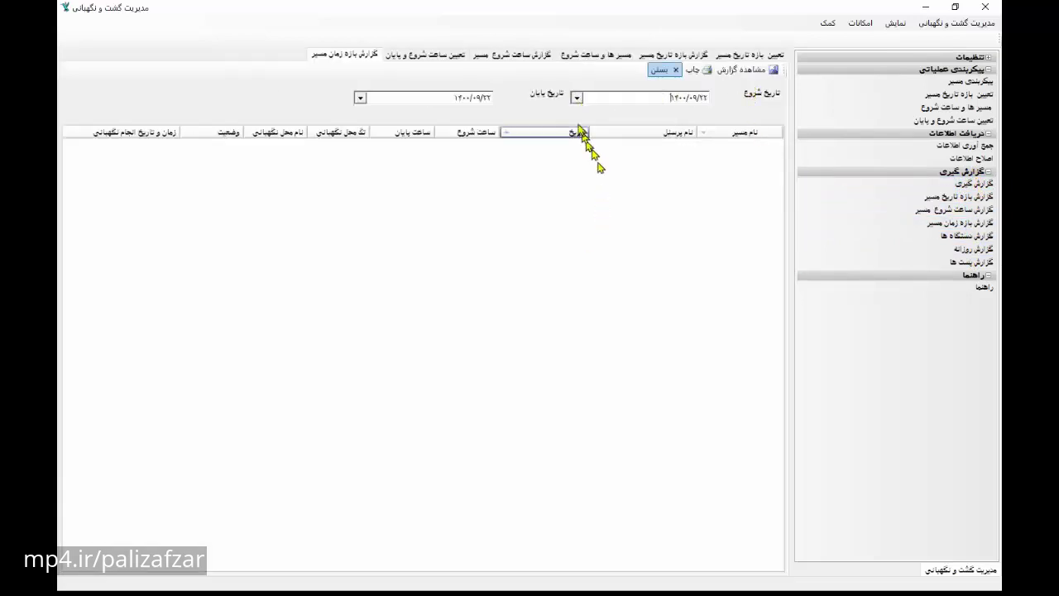
left_click(576, 98)
left_click(666, 174)
left_click(770, 70)
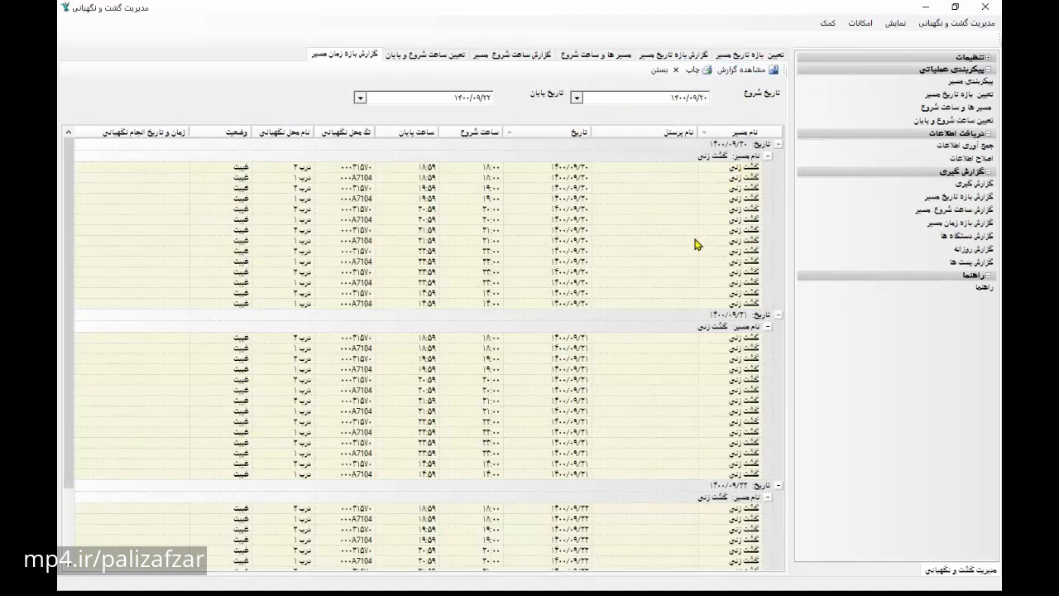
scroll(367, 272, "down", 3)
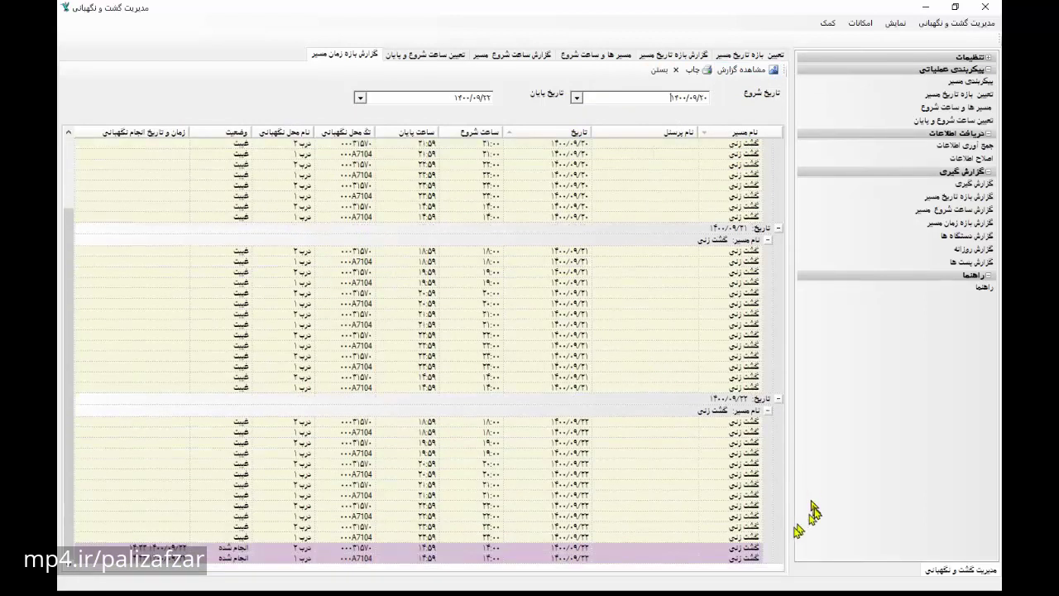